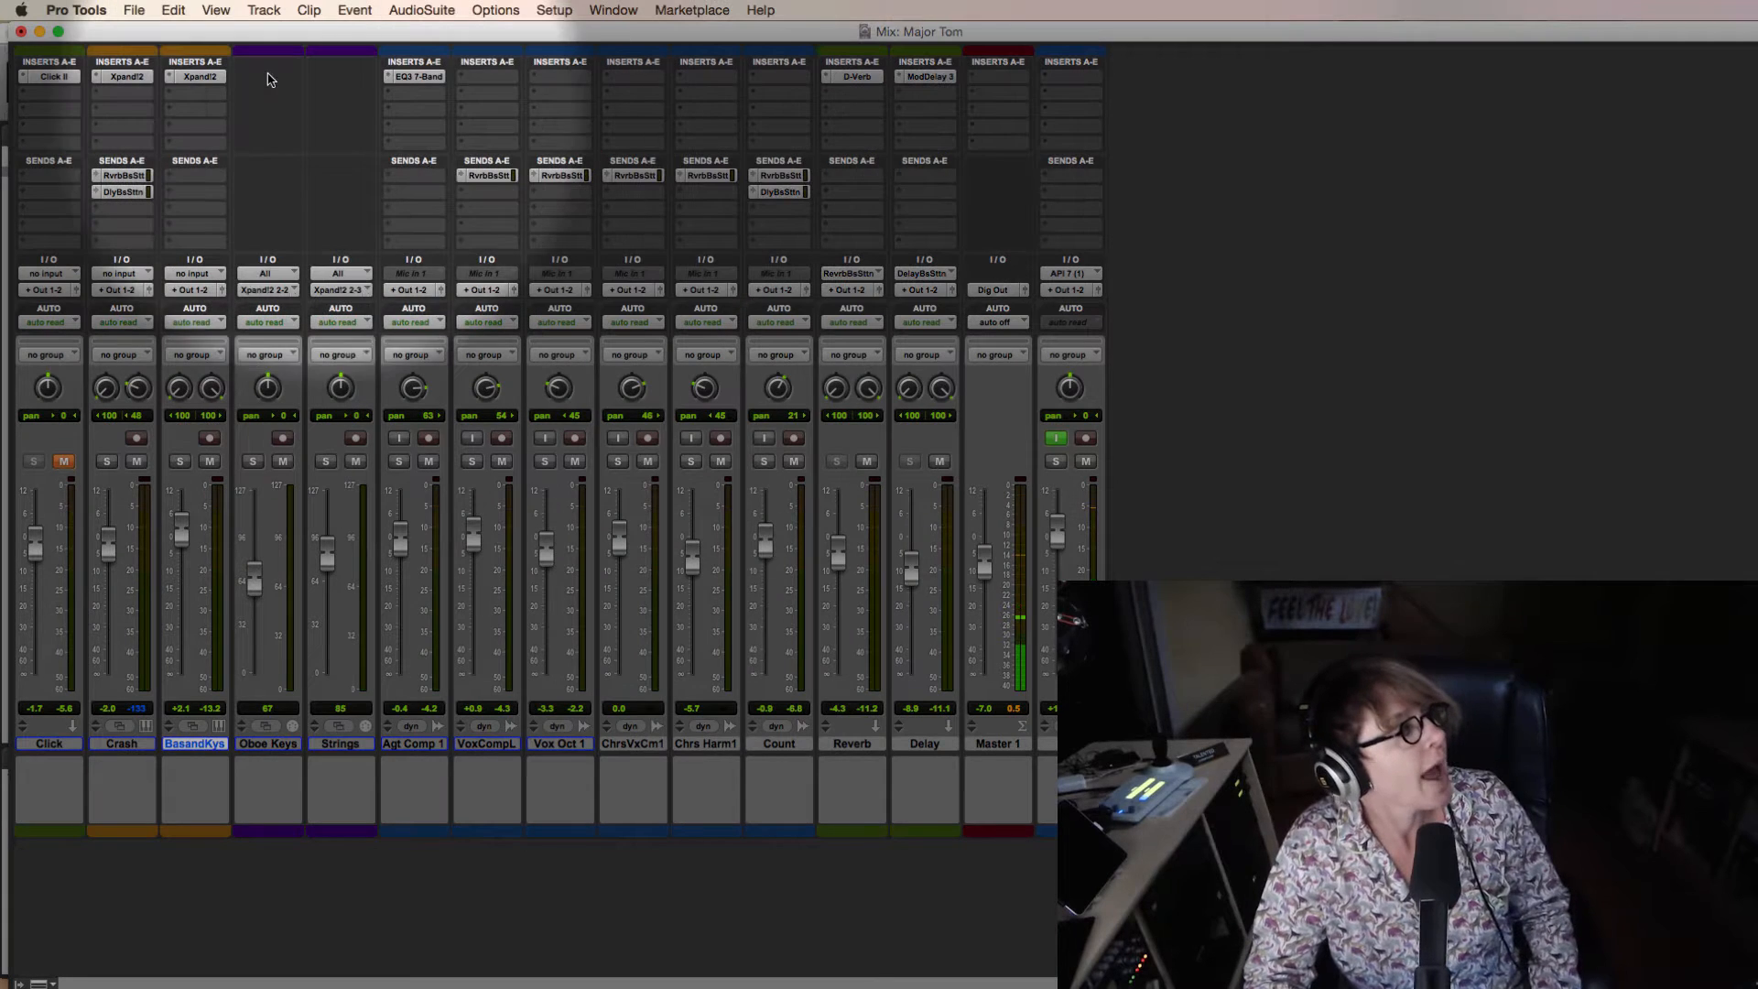
# - Examine the Xpand!2 instrument settings on the Bass and Keys and Crash tracks, and return to the Edit window
pyautogui.click(198, 77)
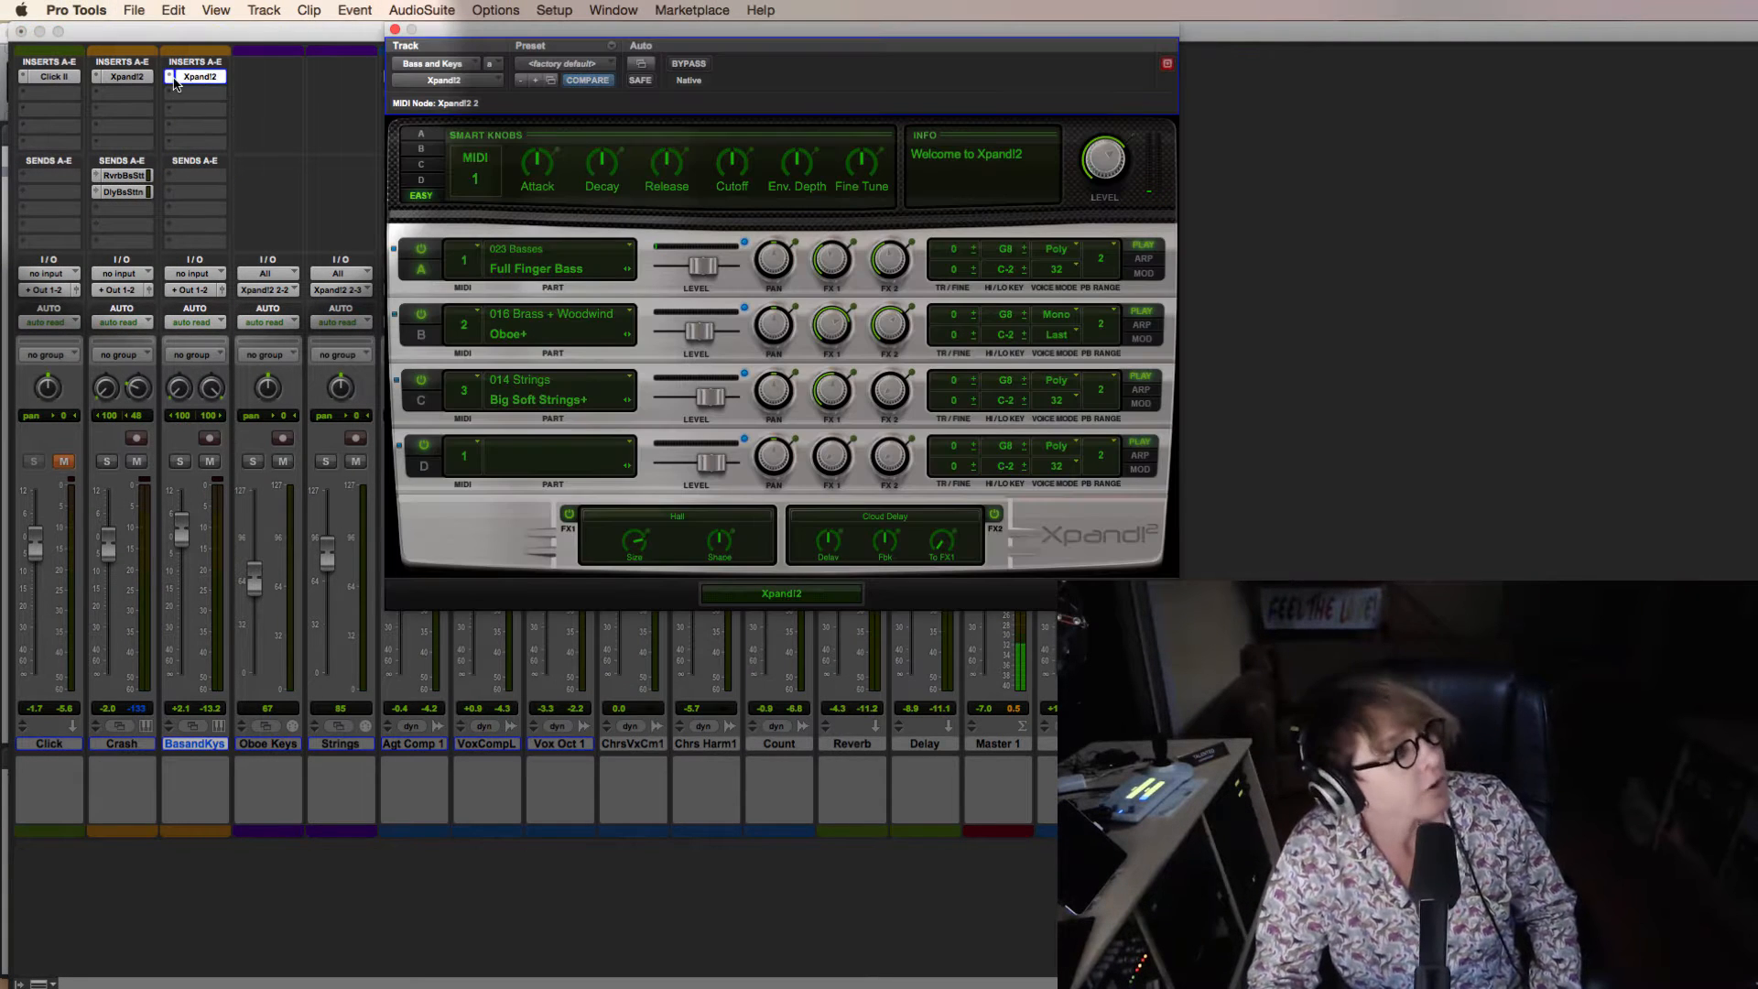
pyautogui.click(126, 77)
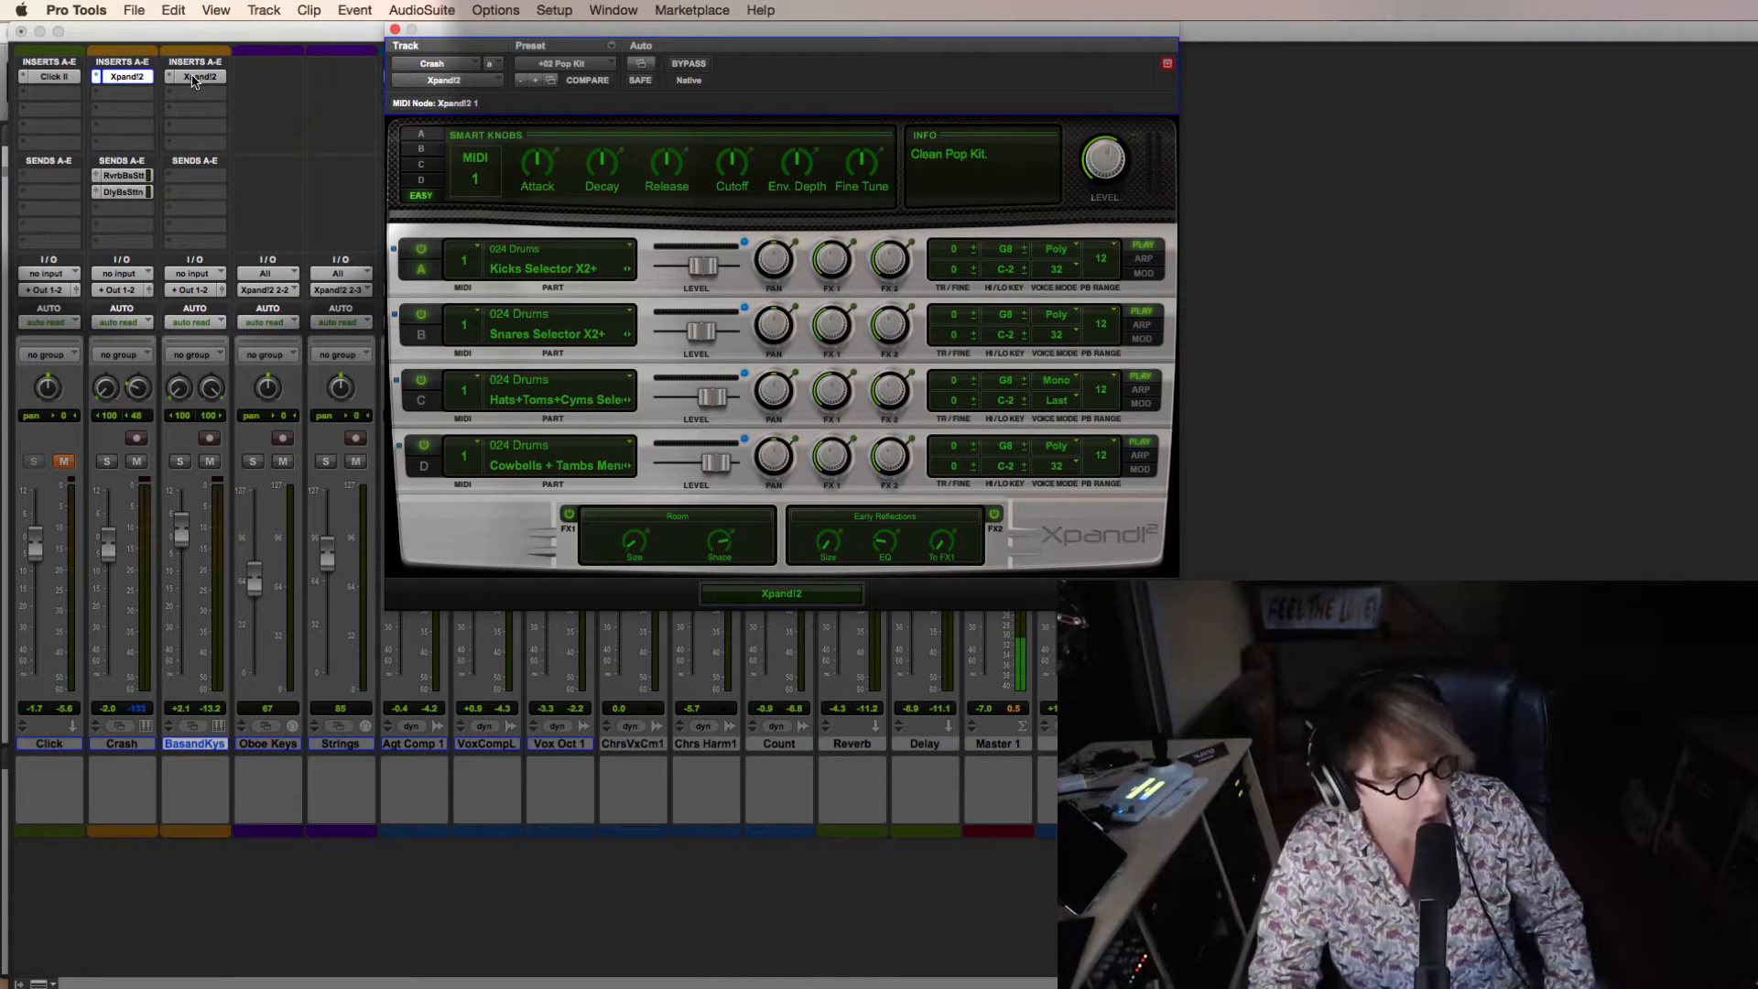
pyautogui.click(195, 77)
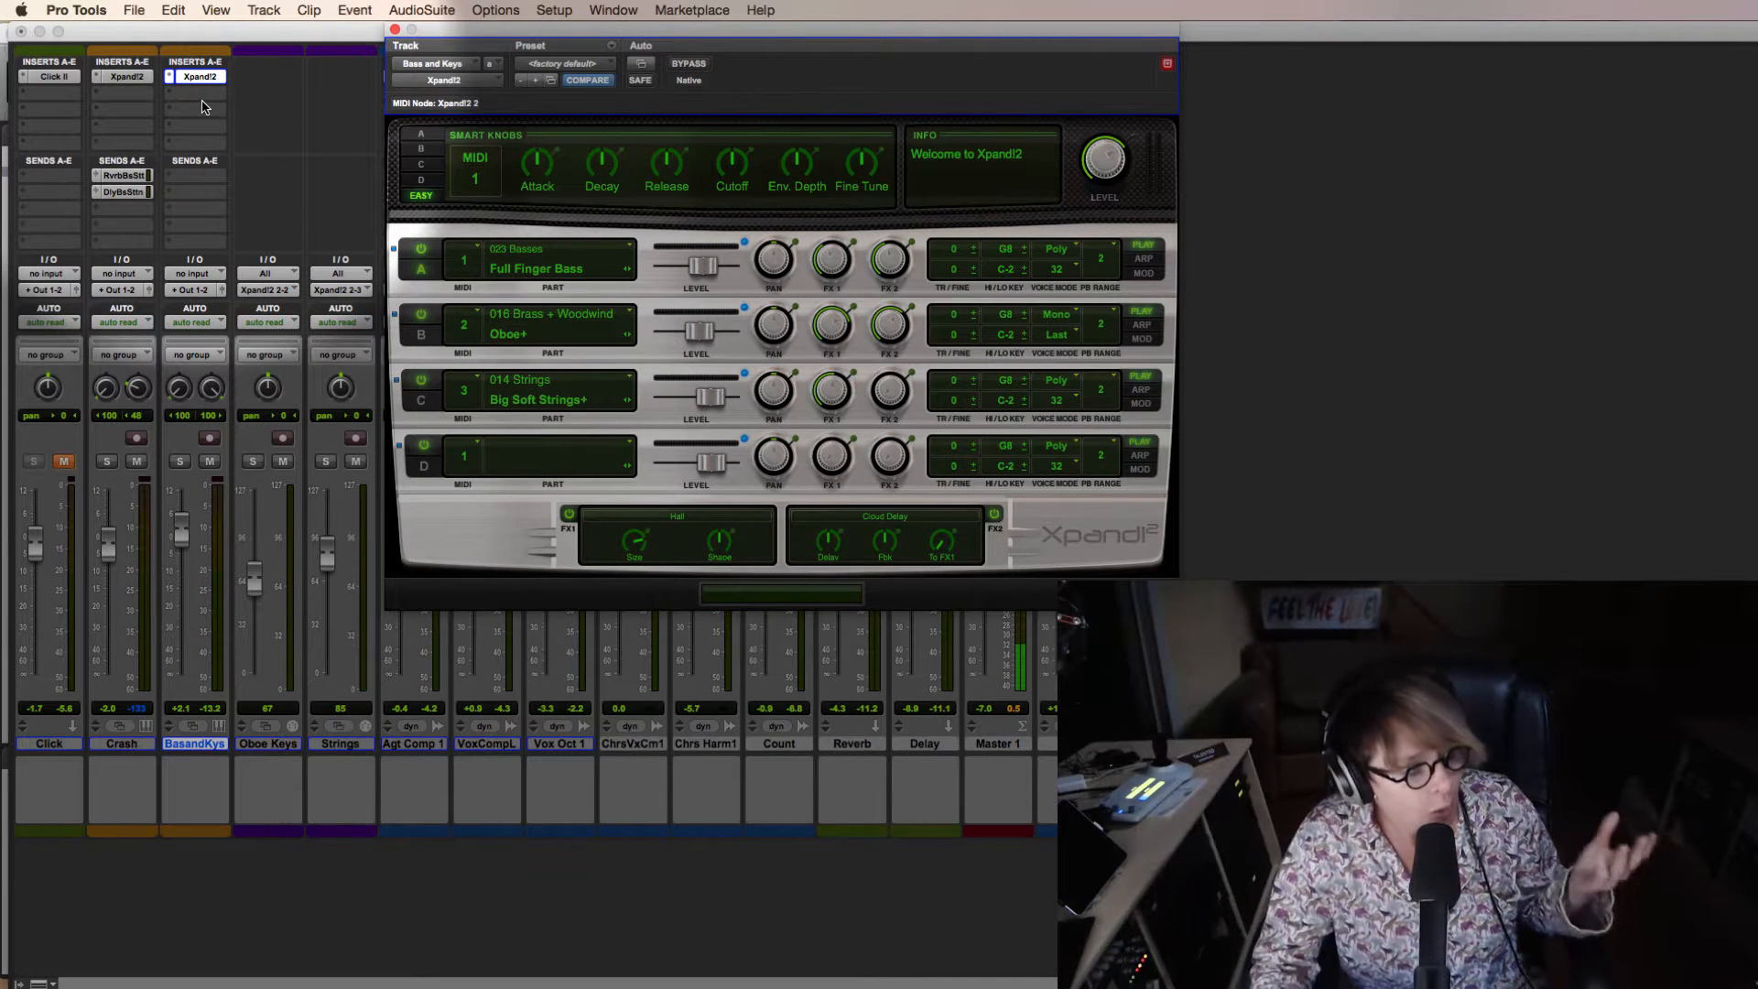
pyautogui.click(195, 103)
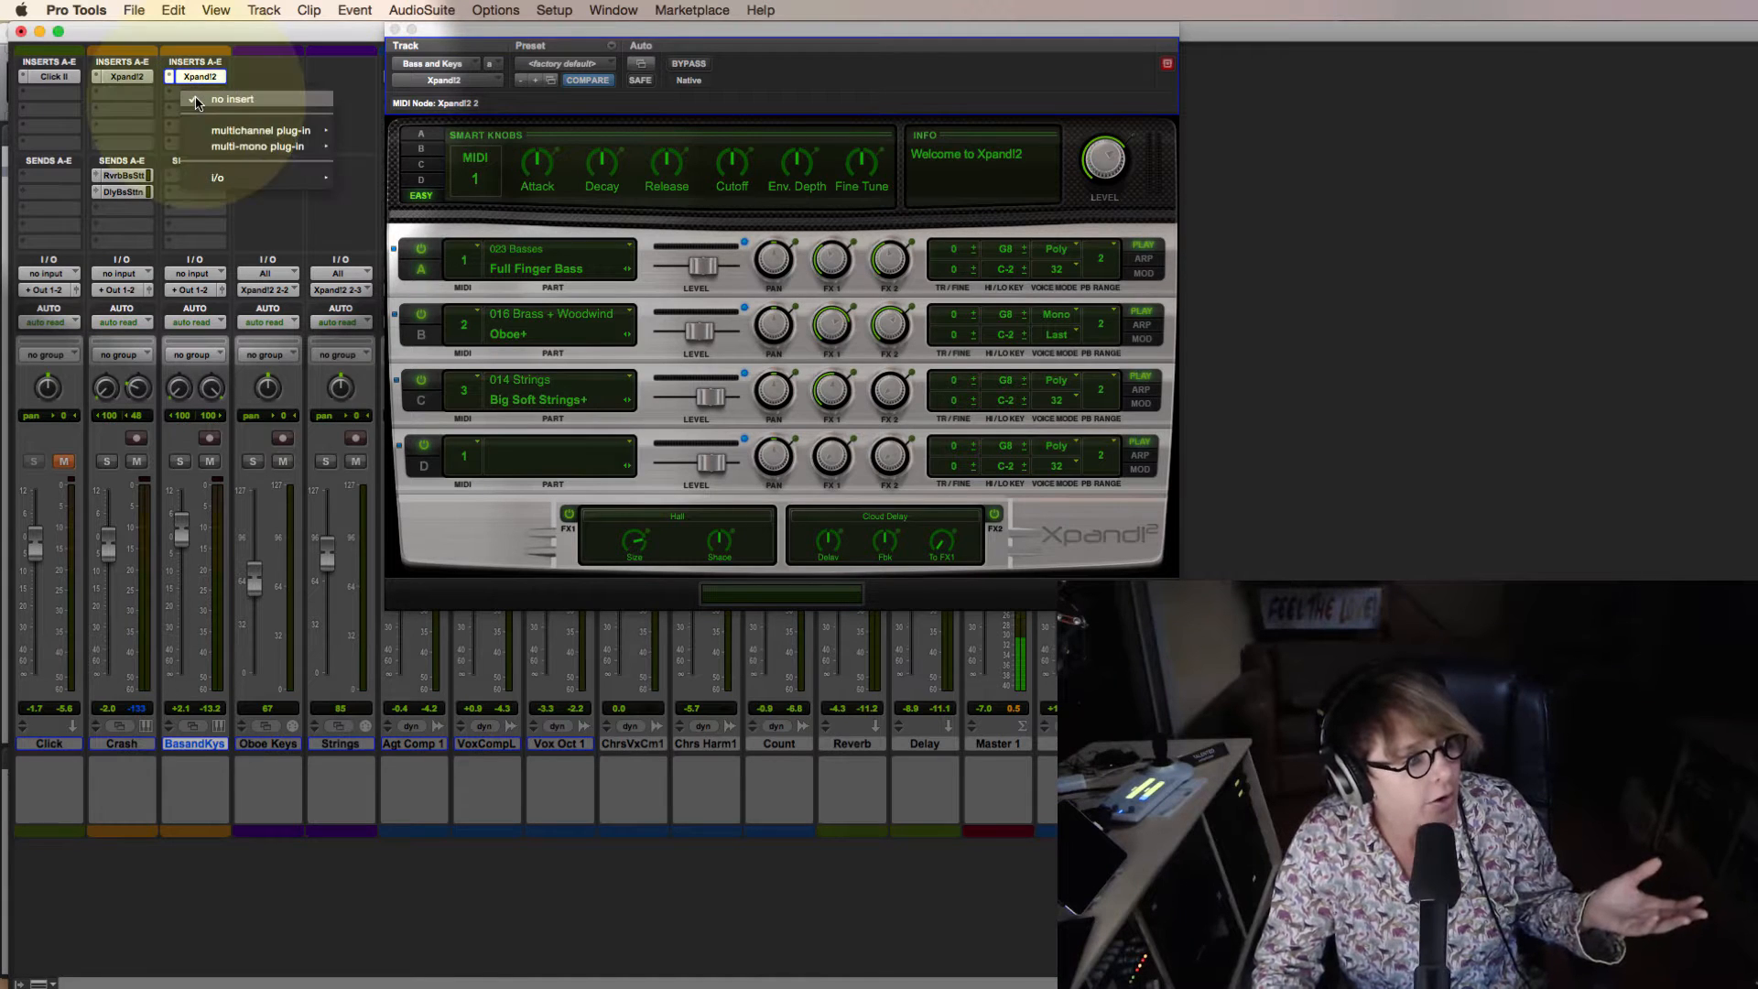
pyautogui.click(331, 57)
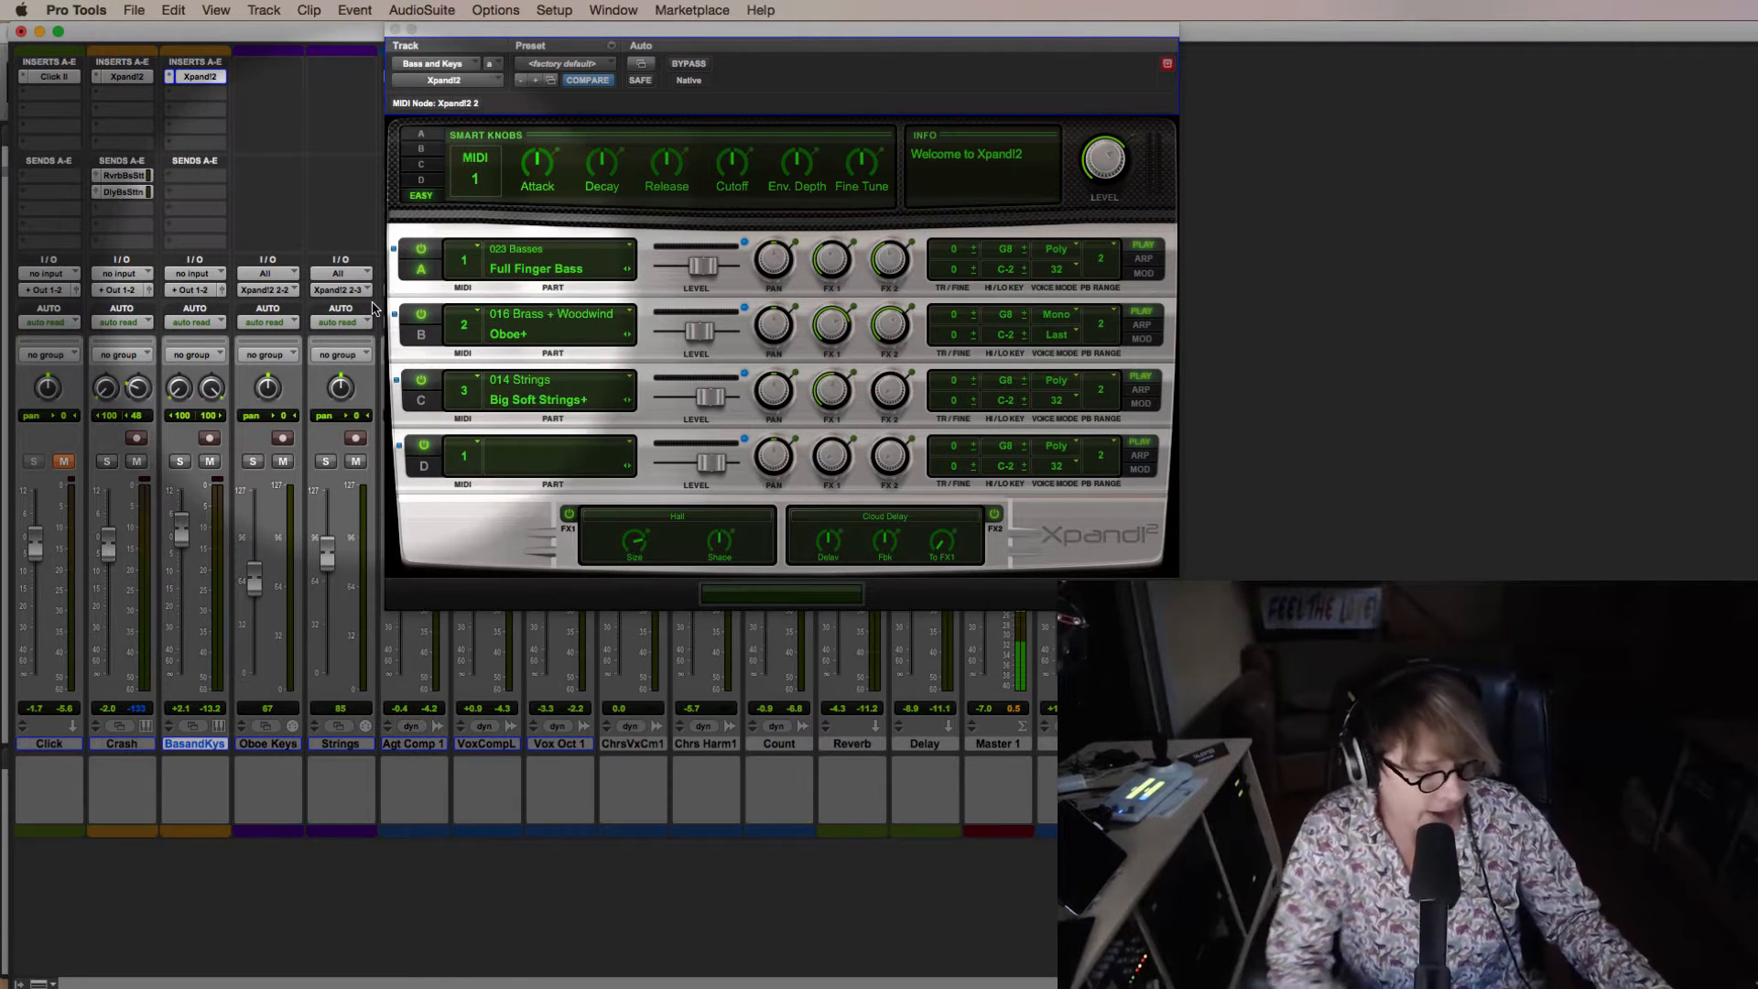
pyautogui.press('super+equal')
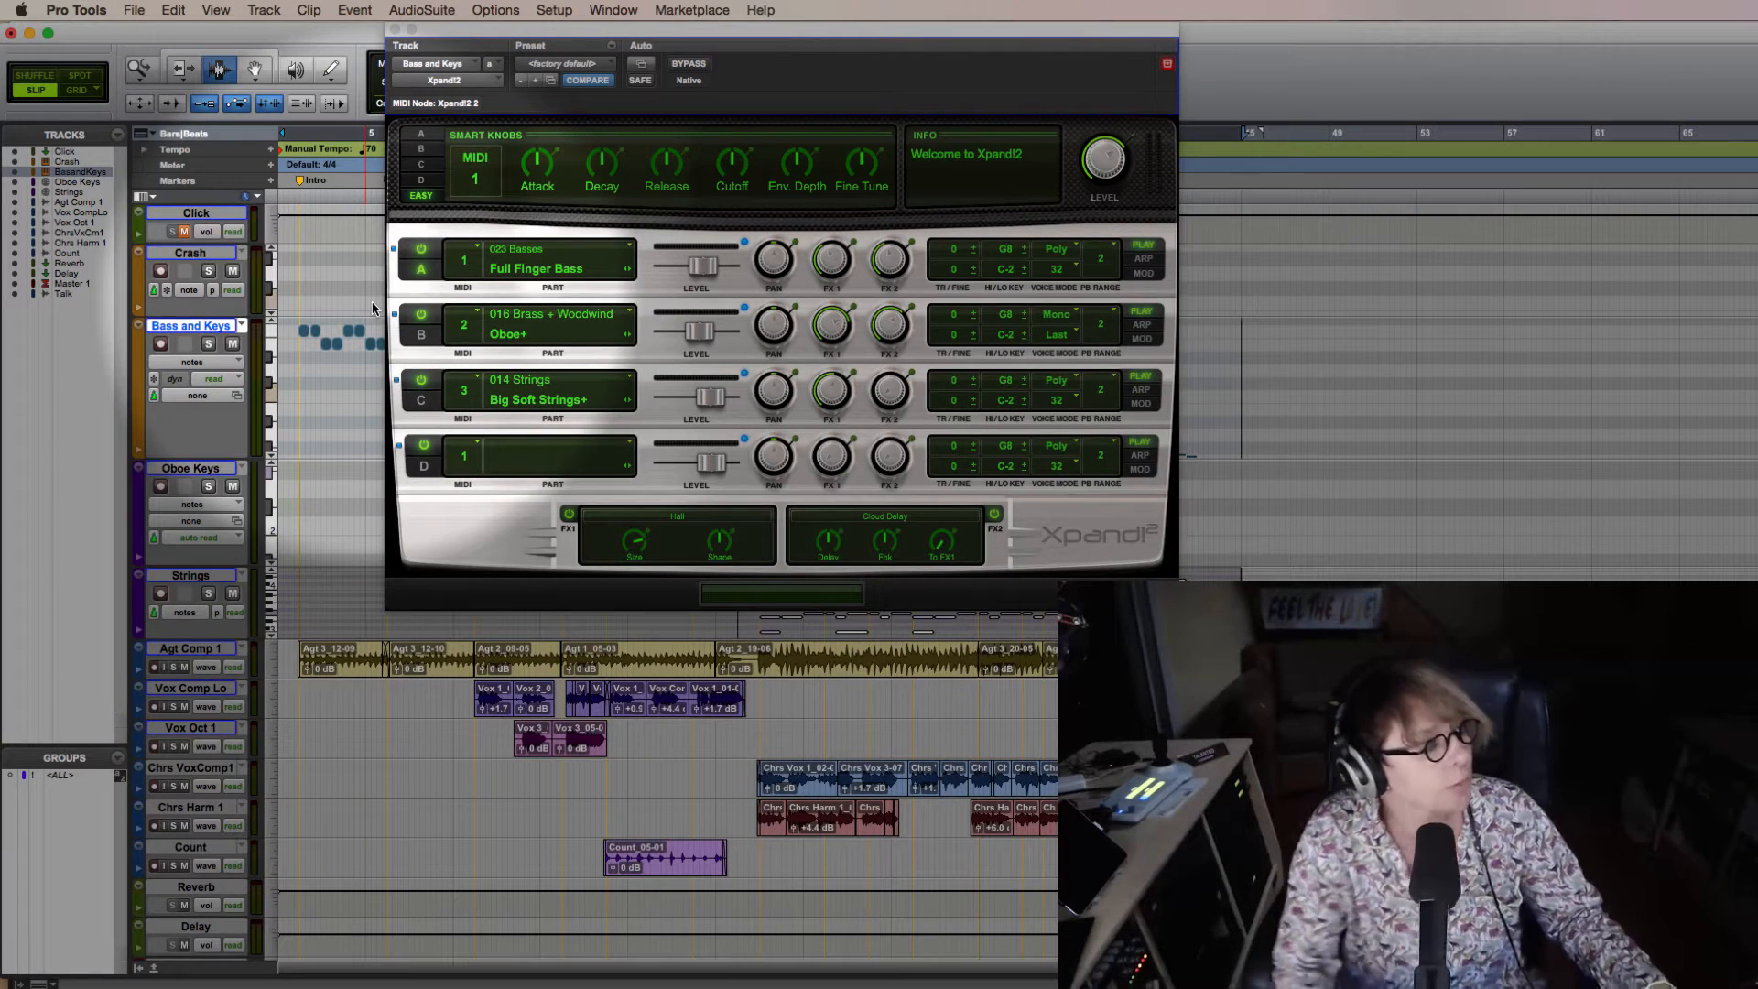
pyautogui.click(398, 31)
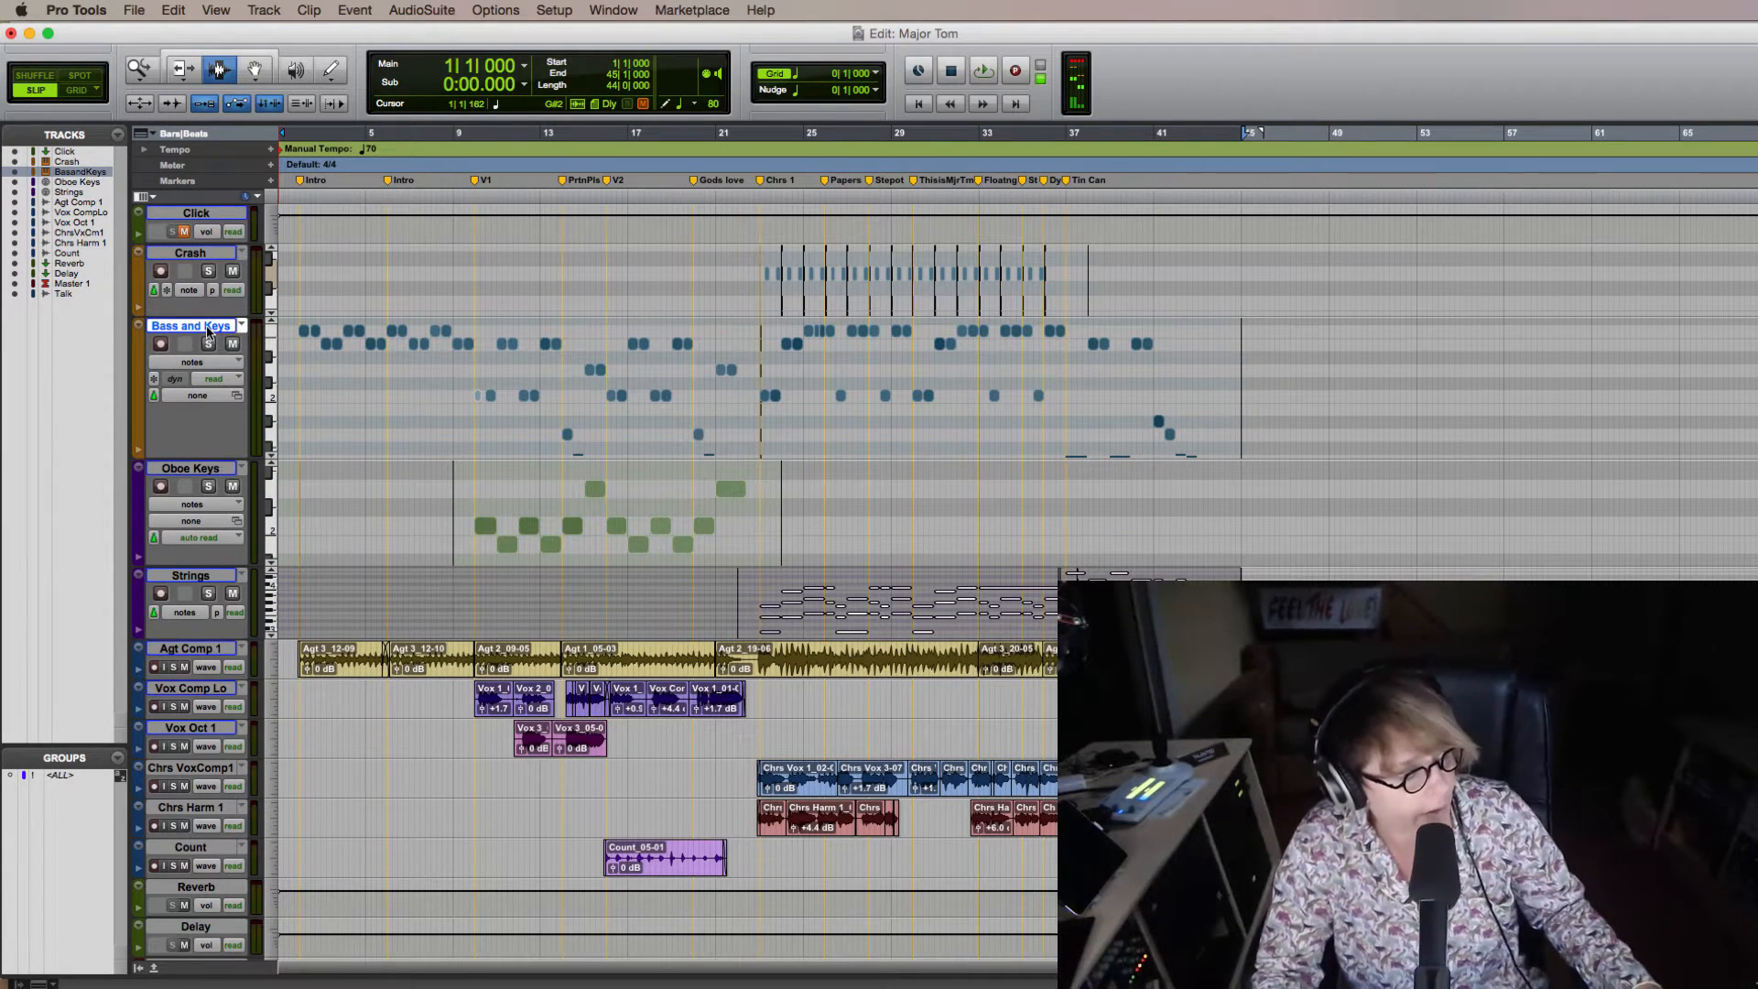
pyautogui.rightClick(207, 331)
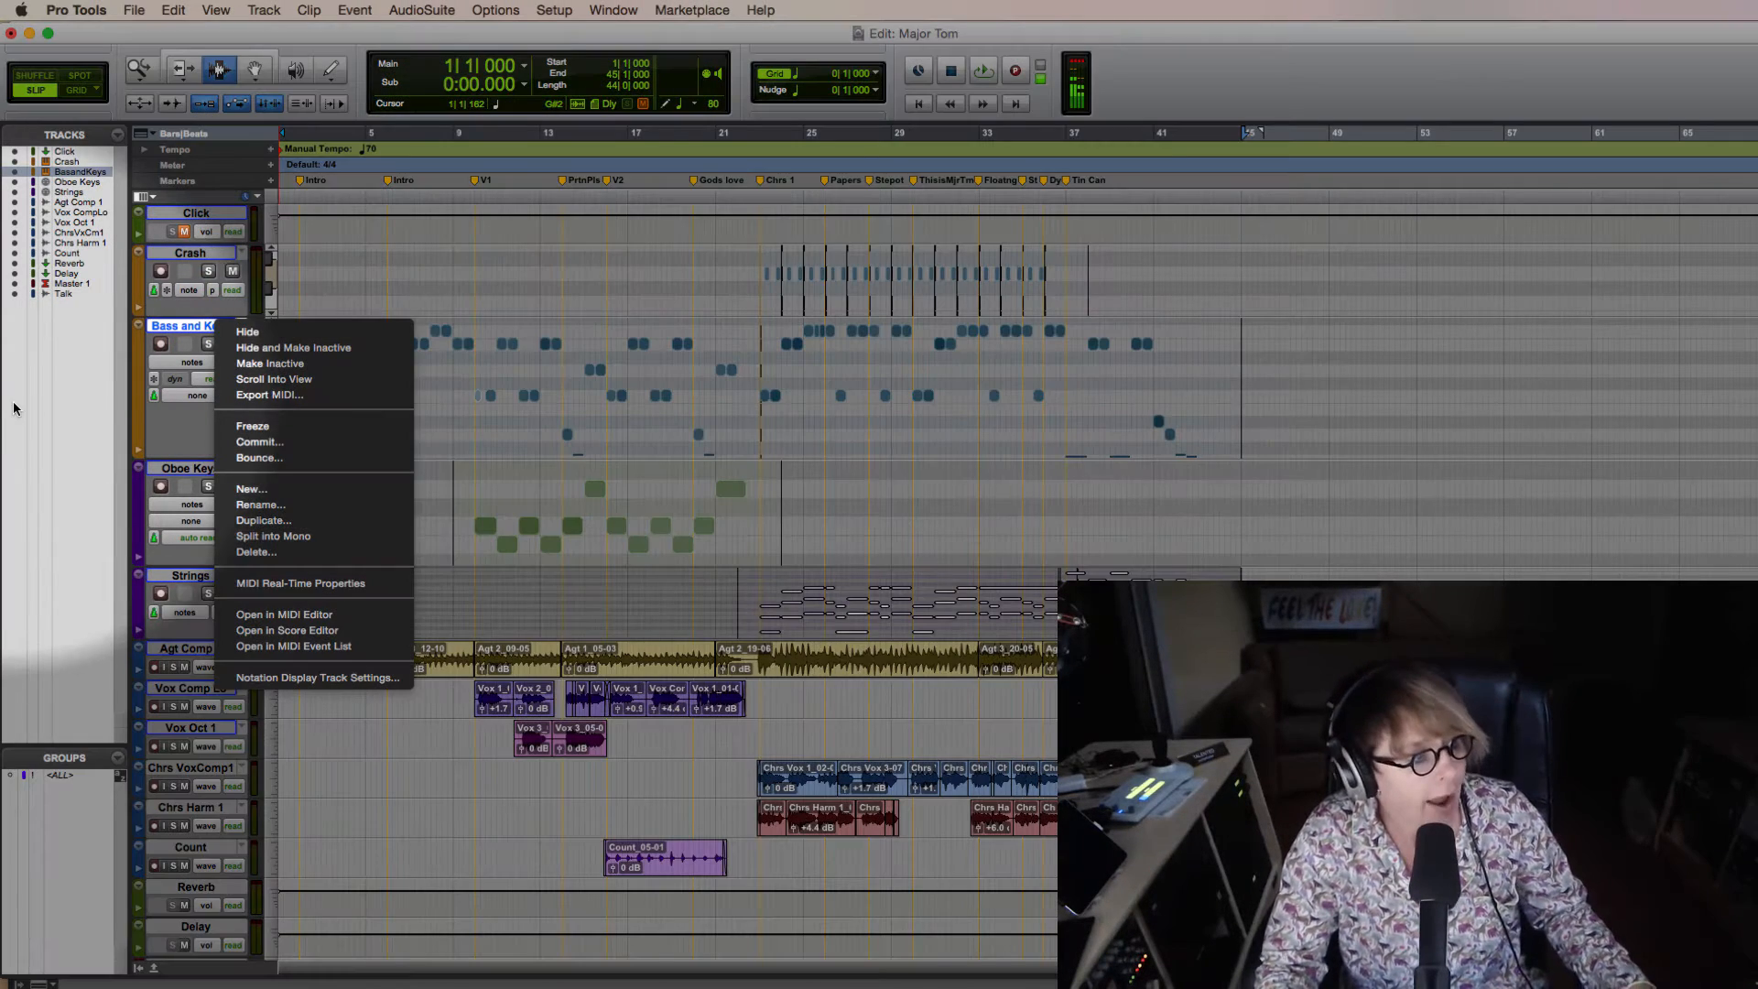
pyautogui.click(181, 335)
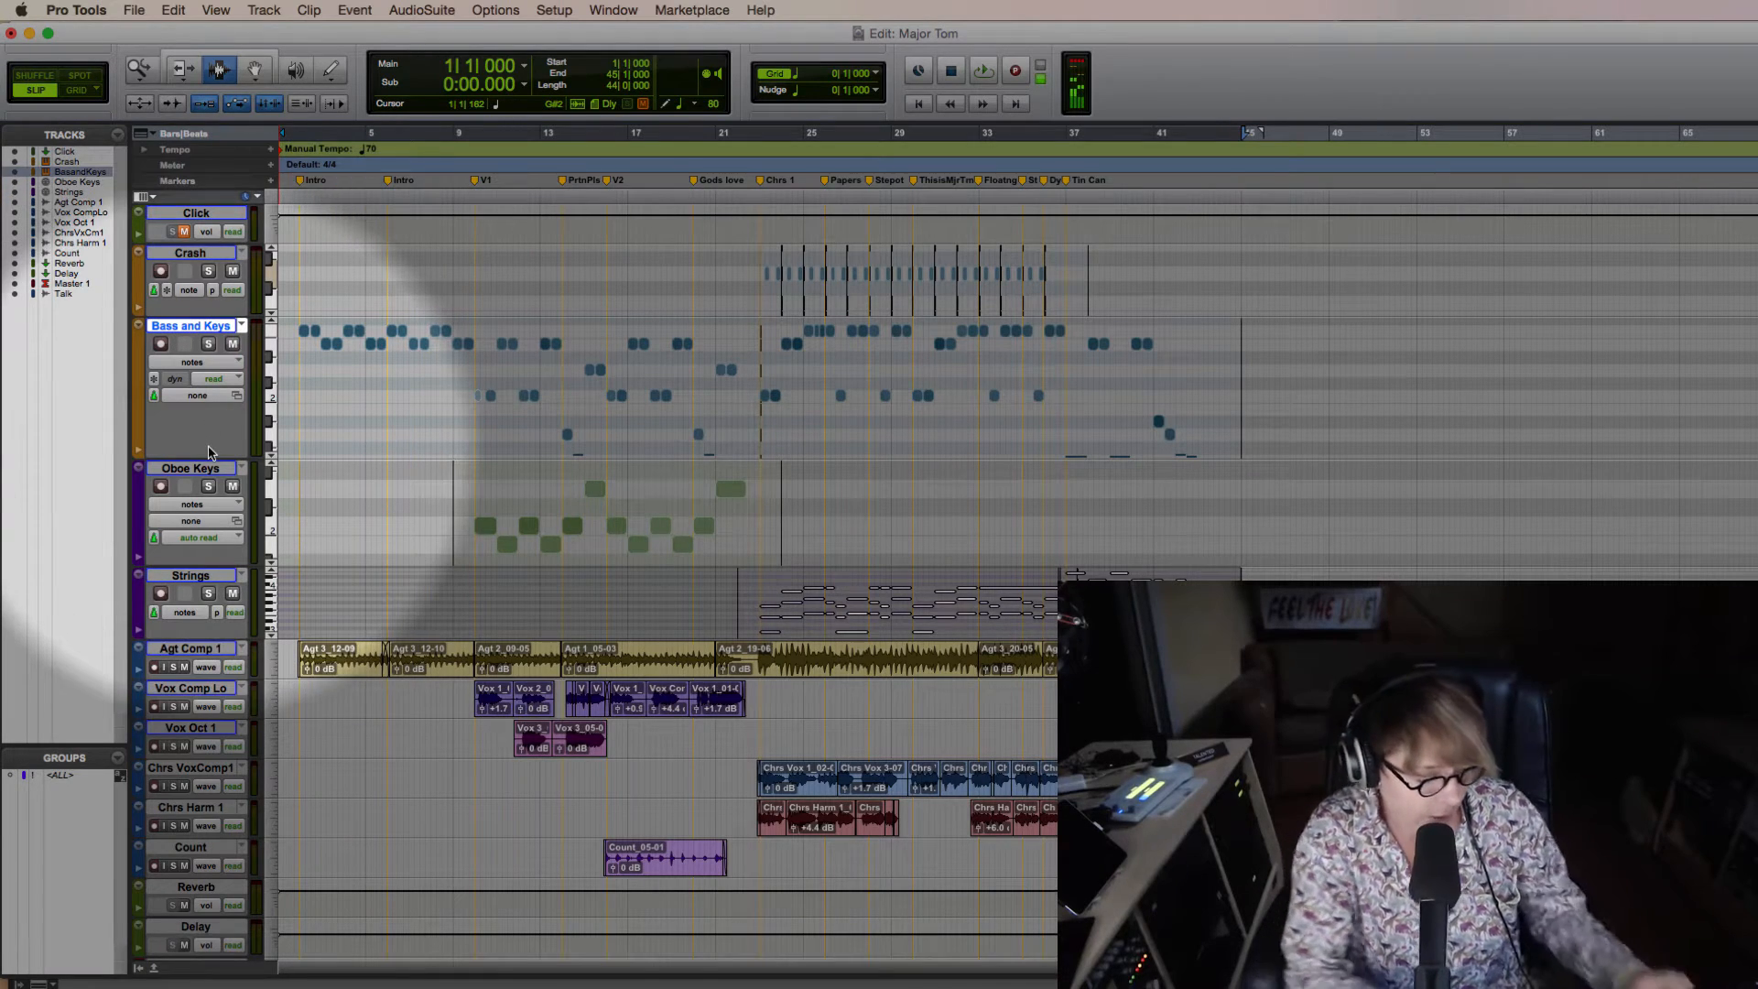
# - Mute the Oboe Keys and Strings tracks in the Mix window
pyautogui.press('super+equal')
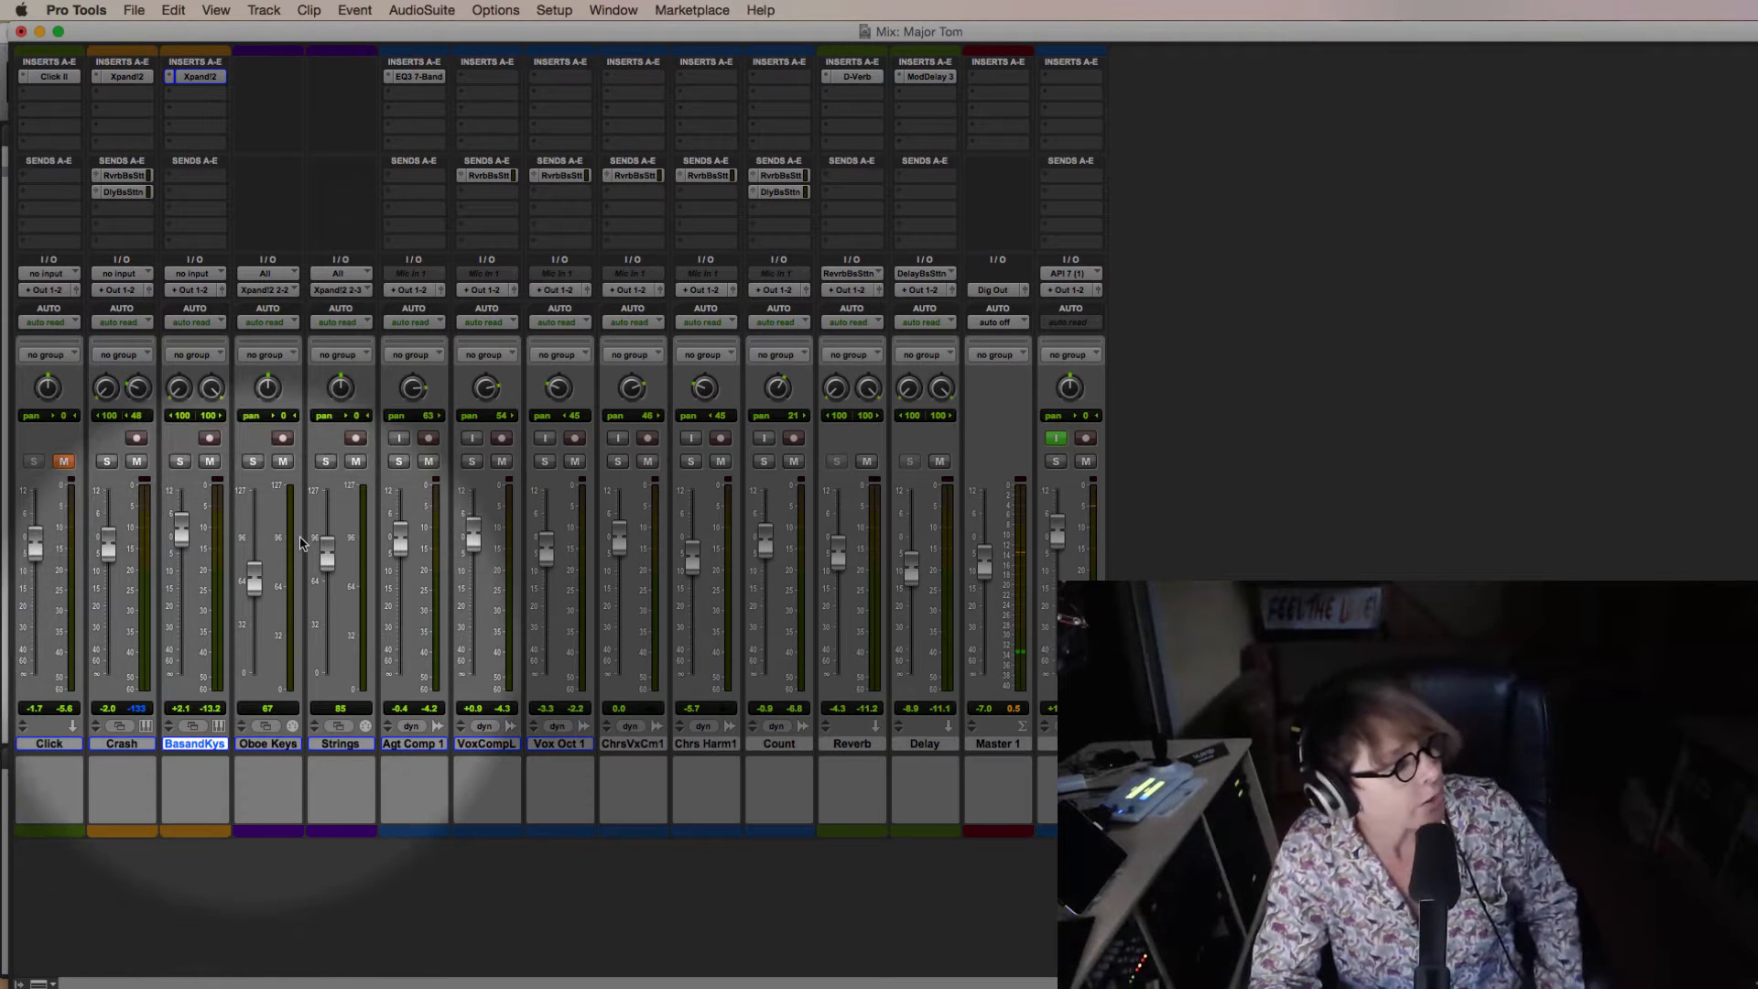
pyautogui.click(283, 462)
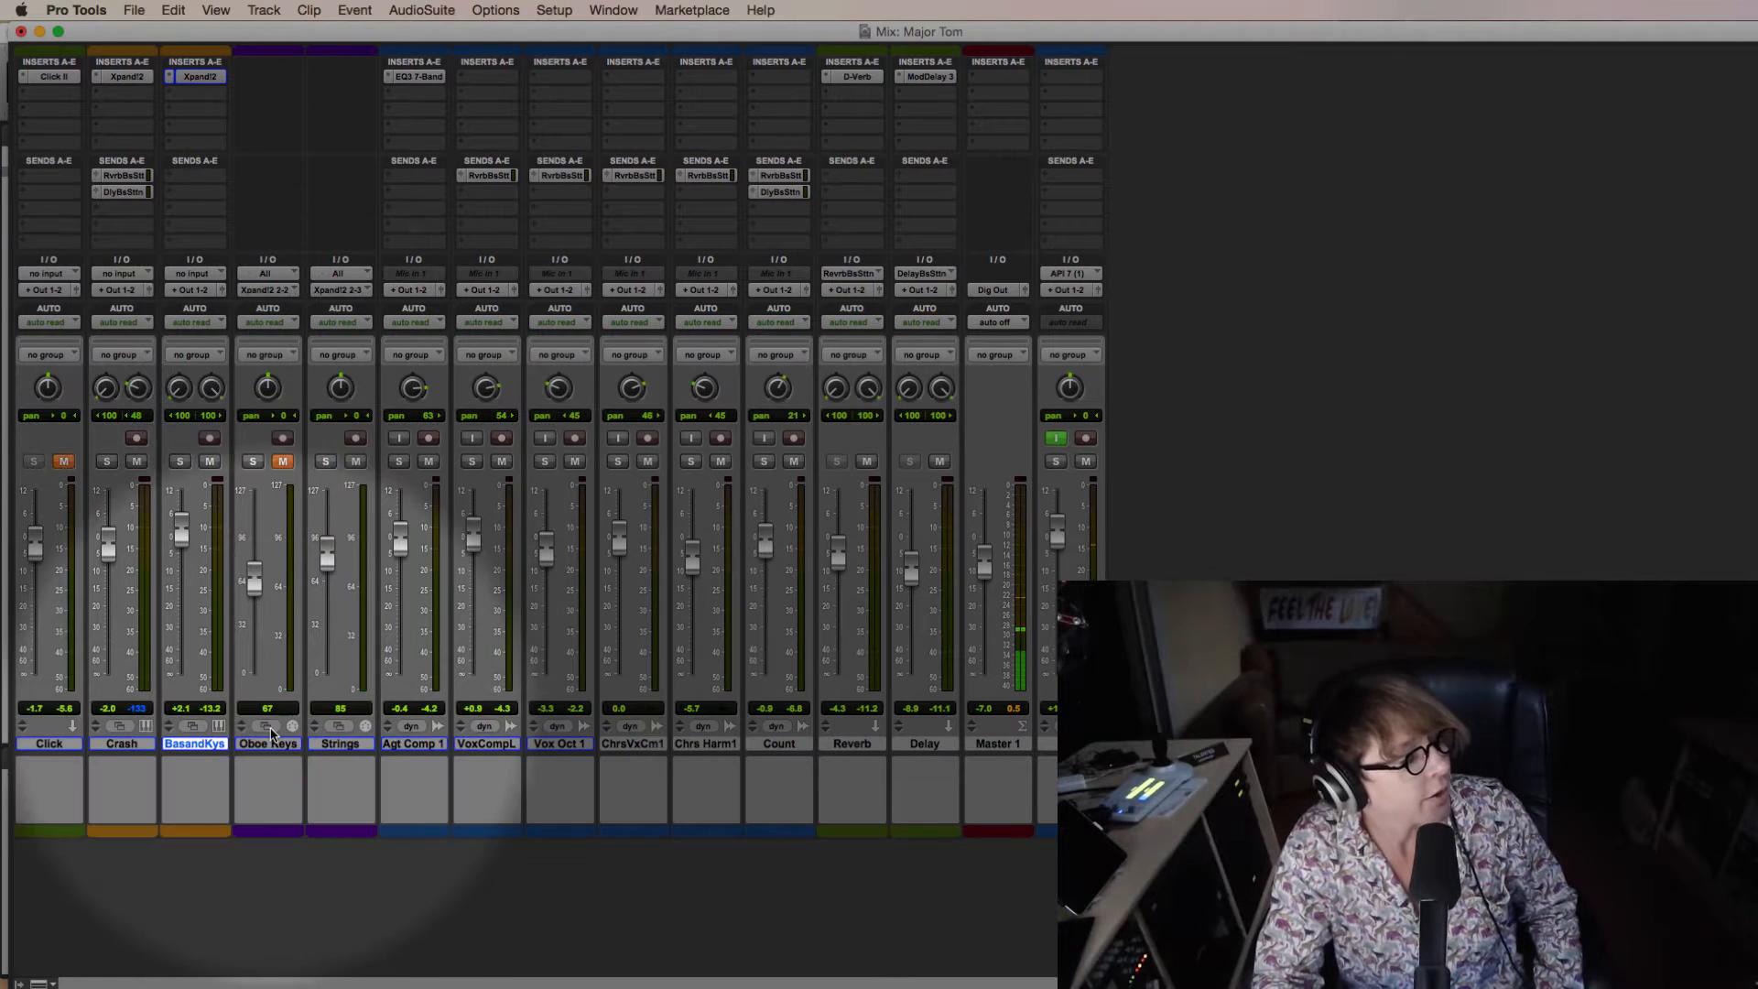
pyautogui.click(355, 462)
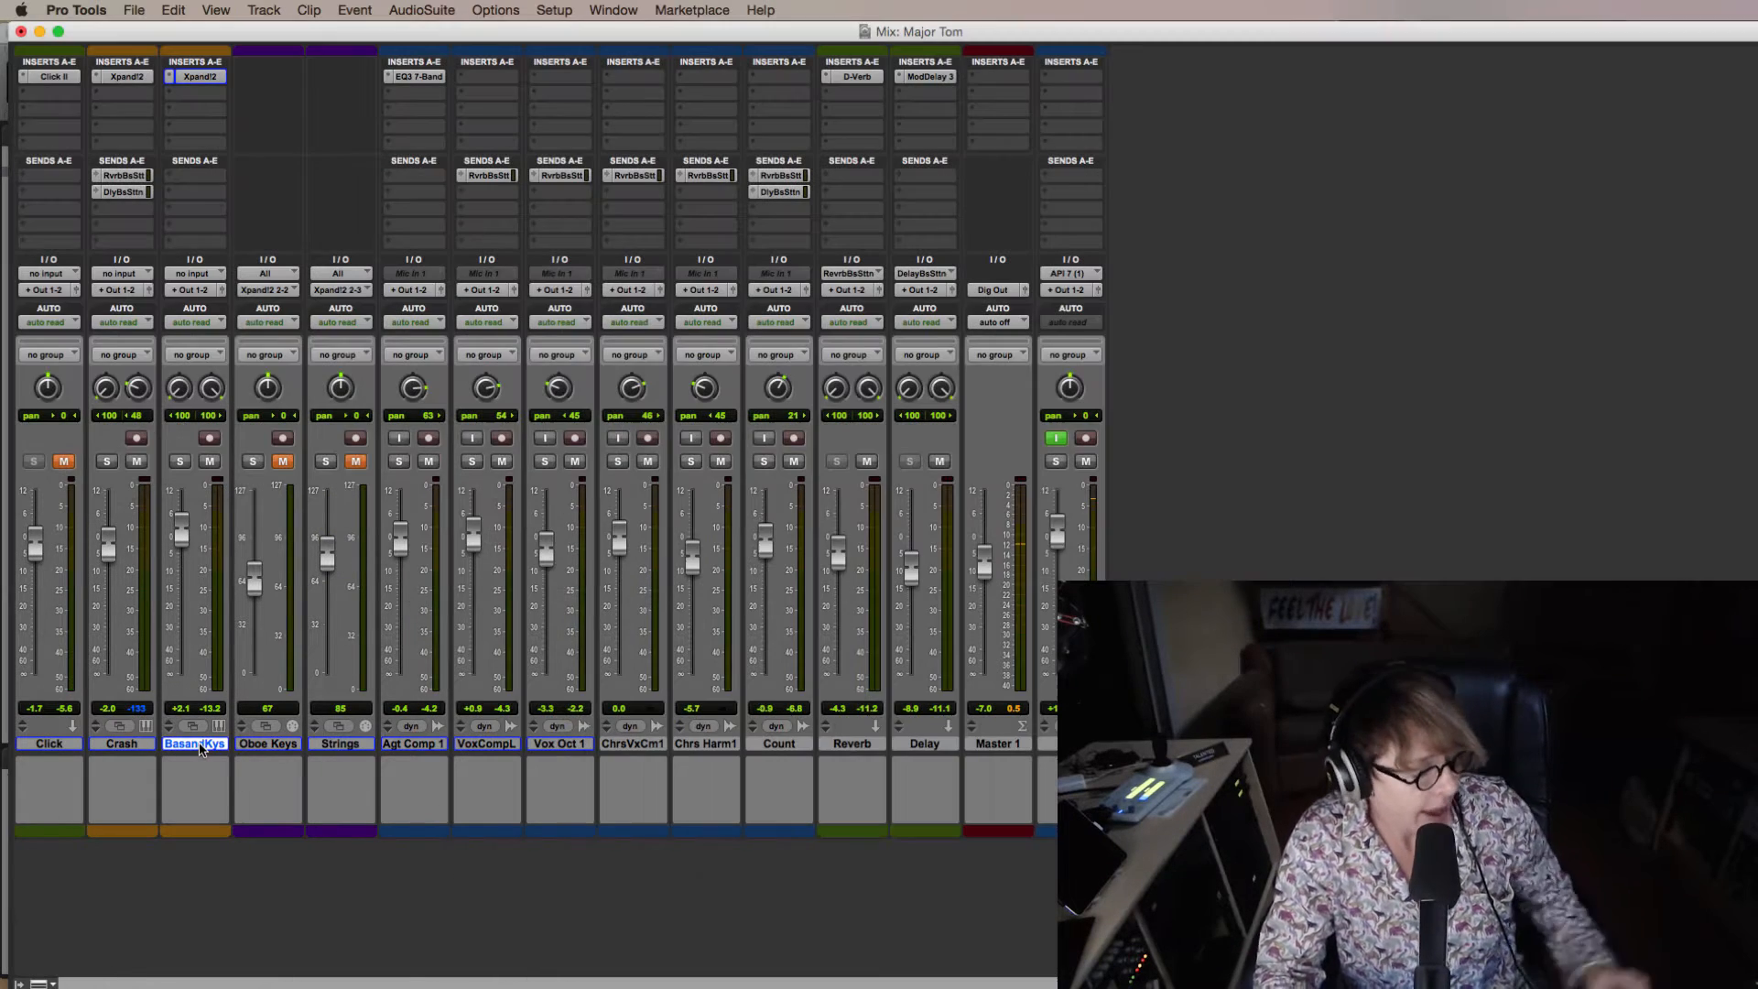
# - Review the source track choices for committing the Bass and Keys track in the Edit window, and cancel the commit
pyautogui.press('super+equal')
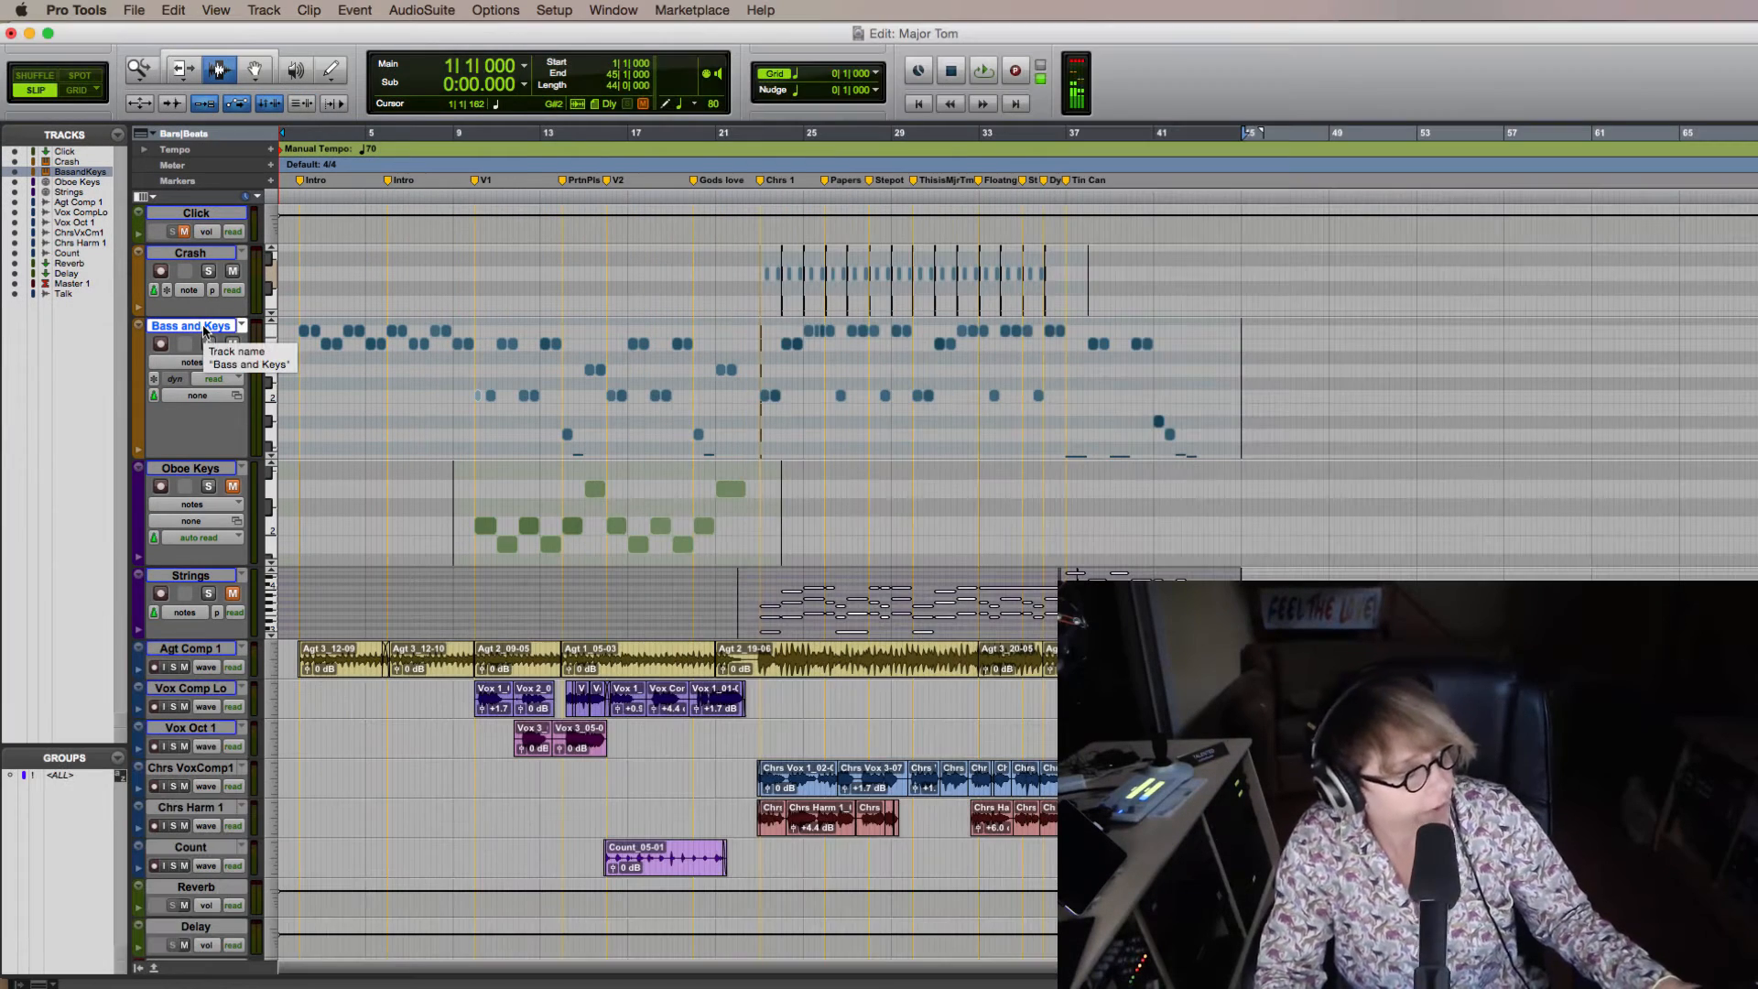
pyautogui.rightClick(205, 330)
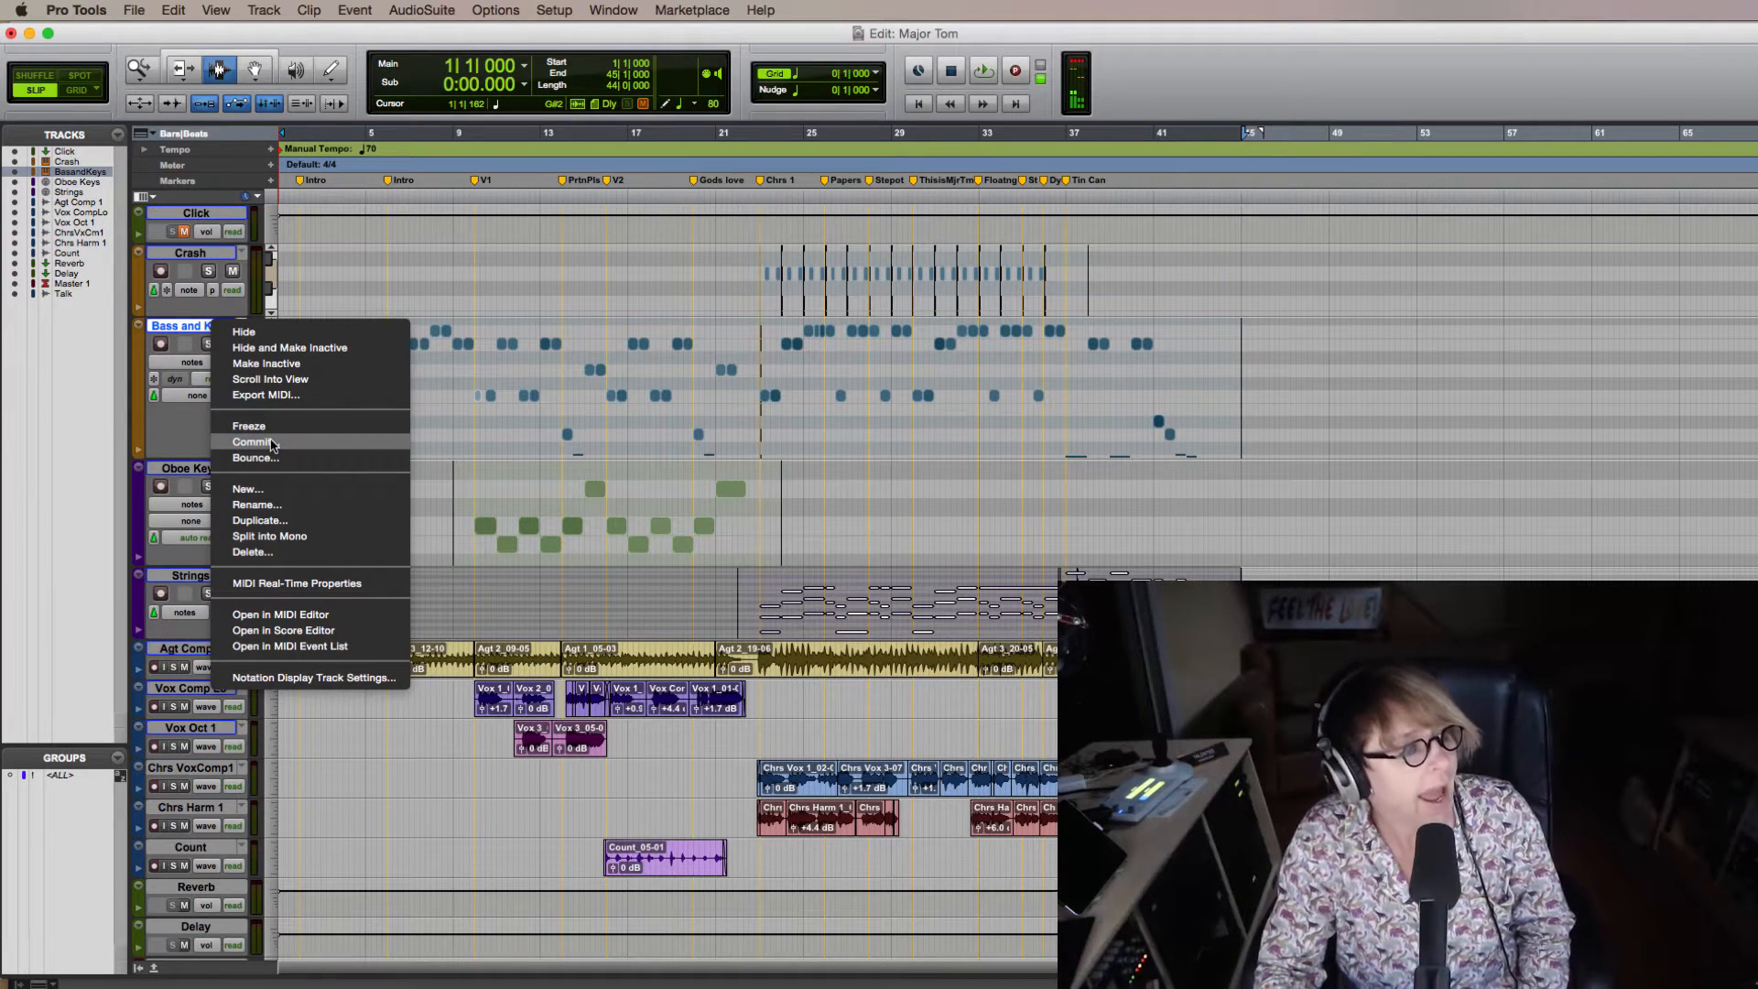
pyautogui.click(272, 443)
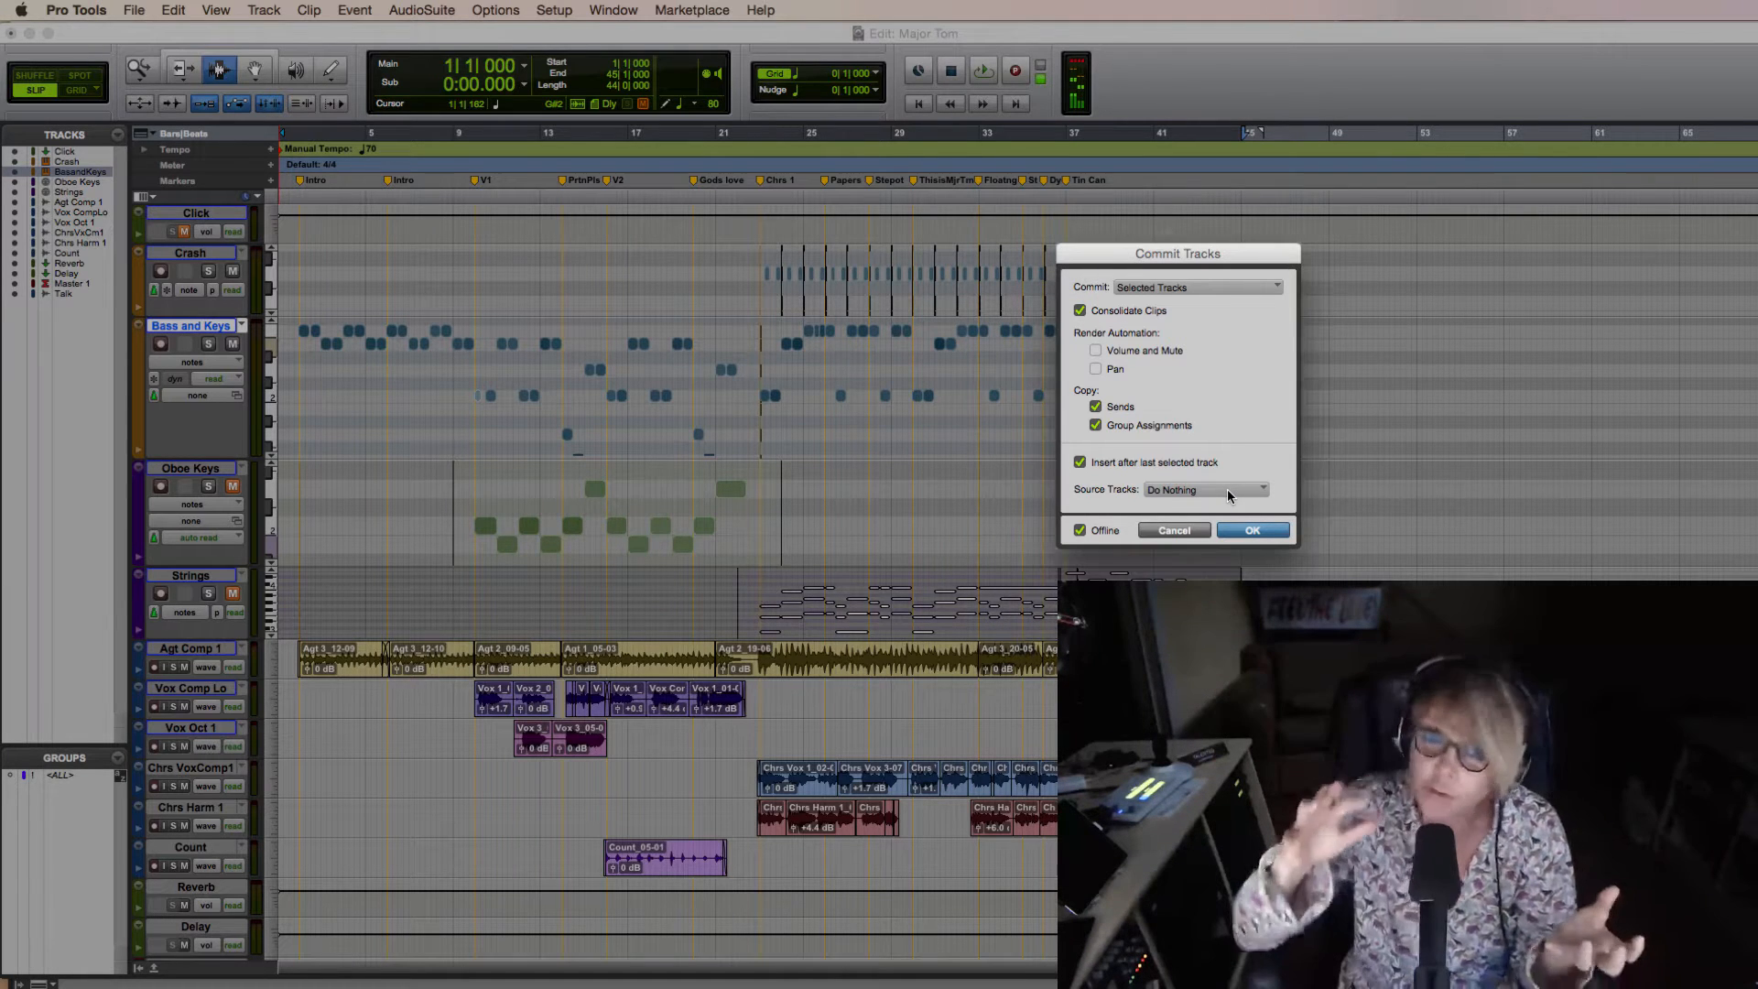
pyautogui.click(1227, 489)
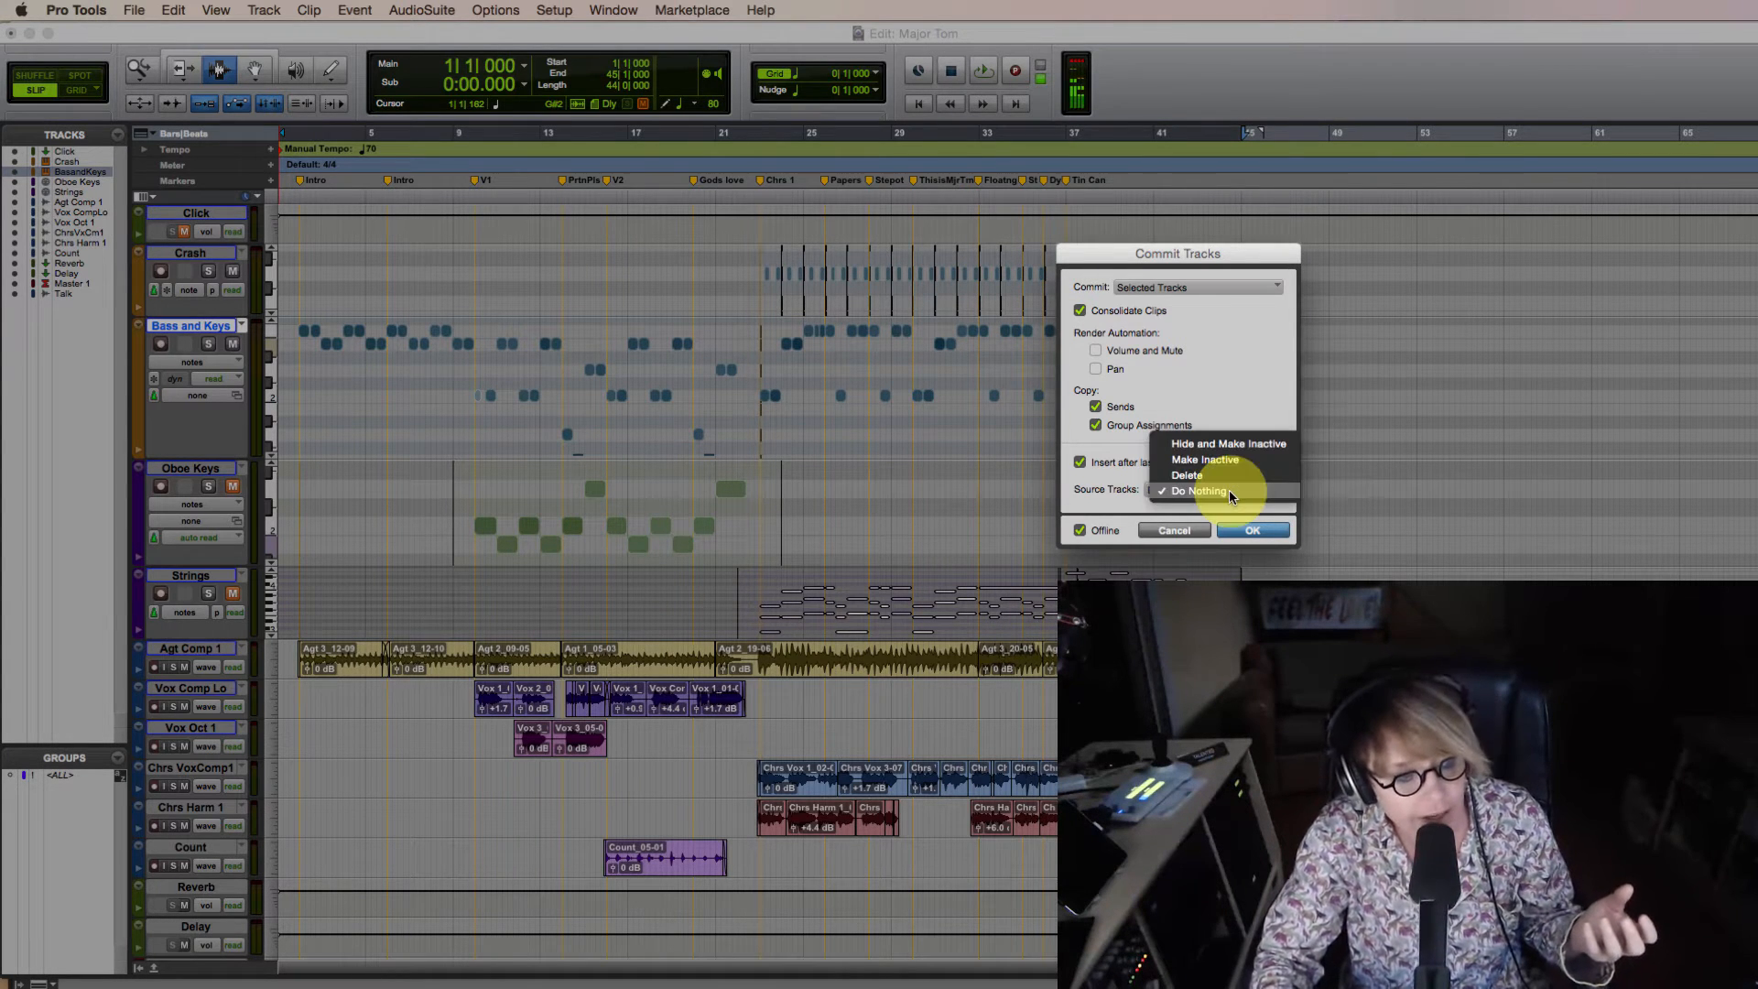
pyautogui.click(1271, 491)
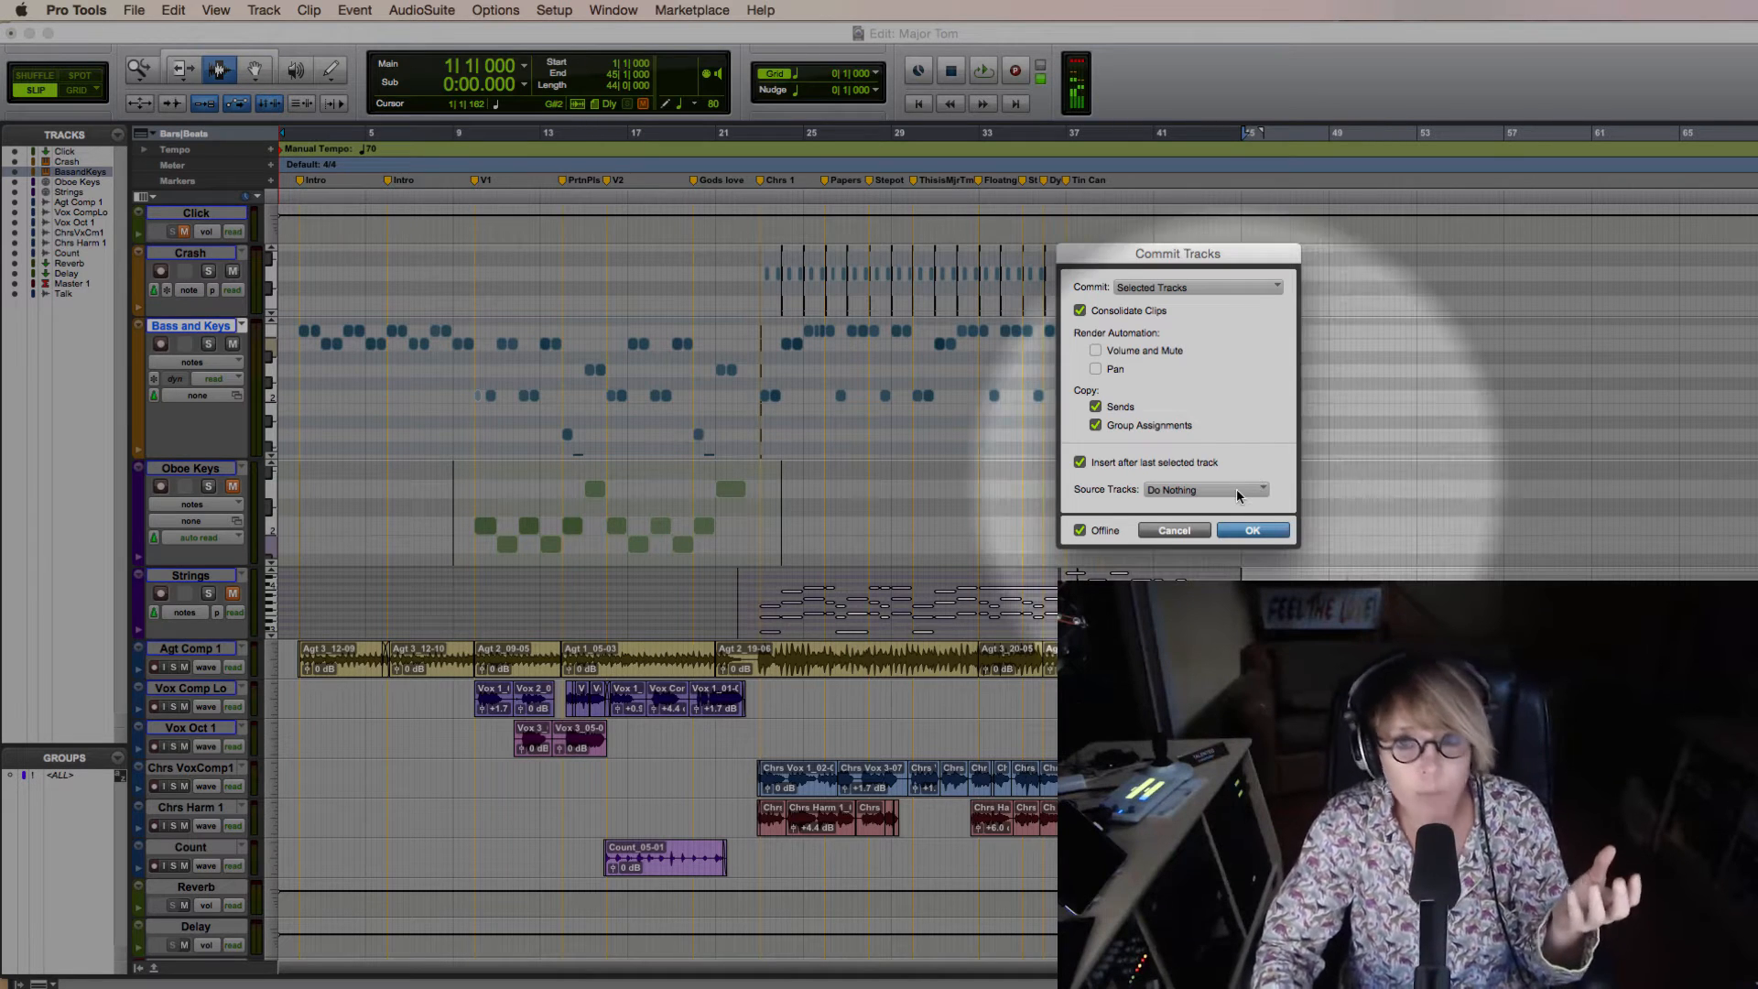
pyautogui.click(1237, 489)
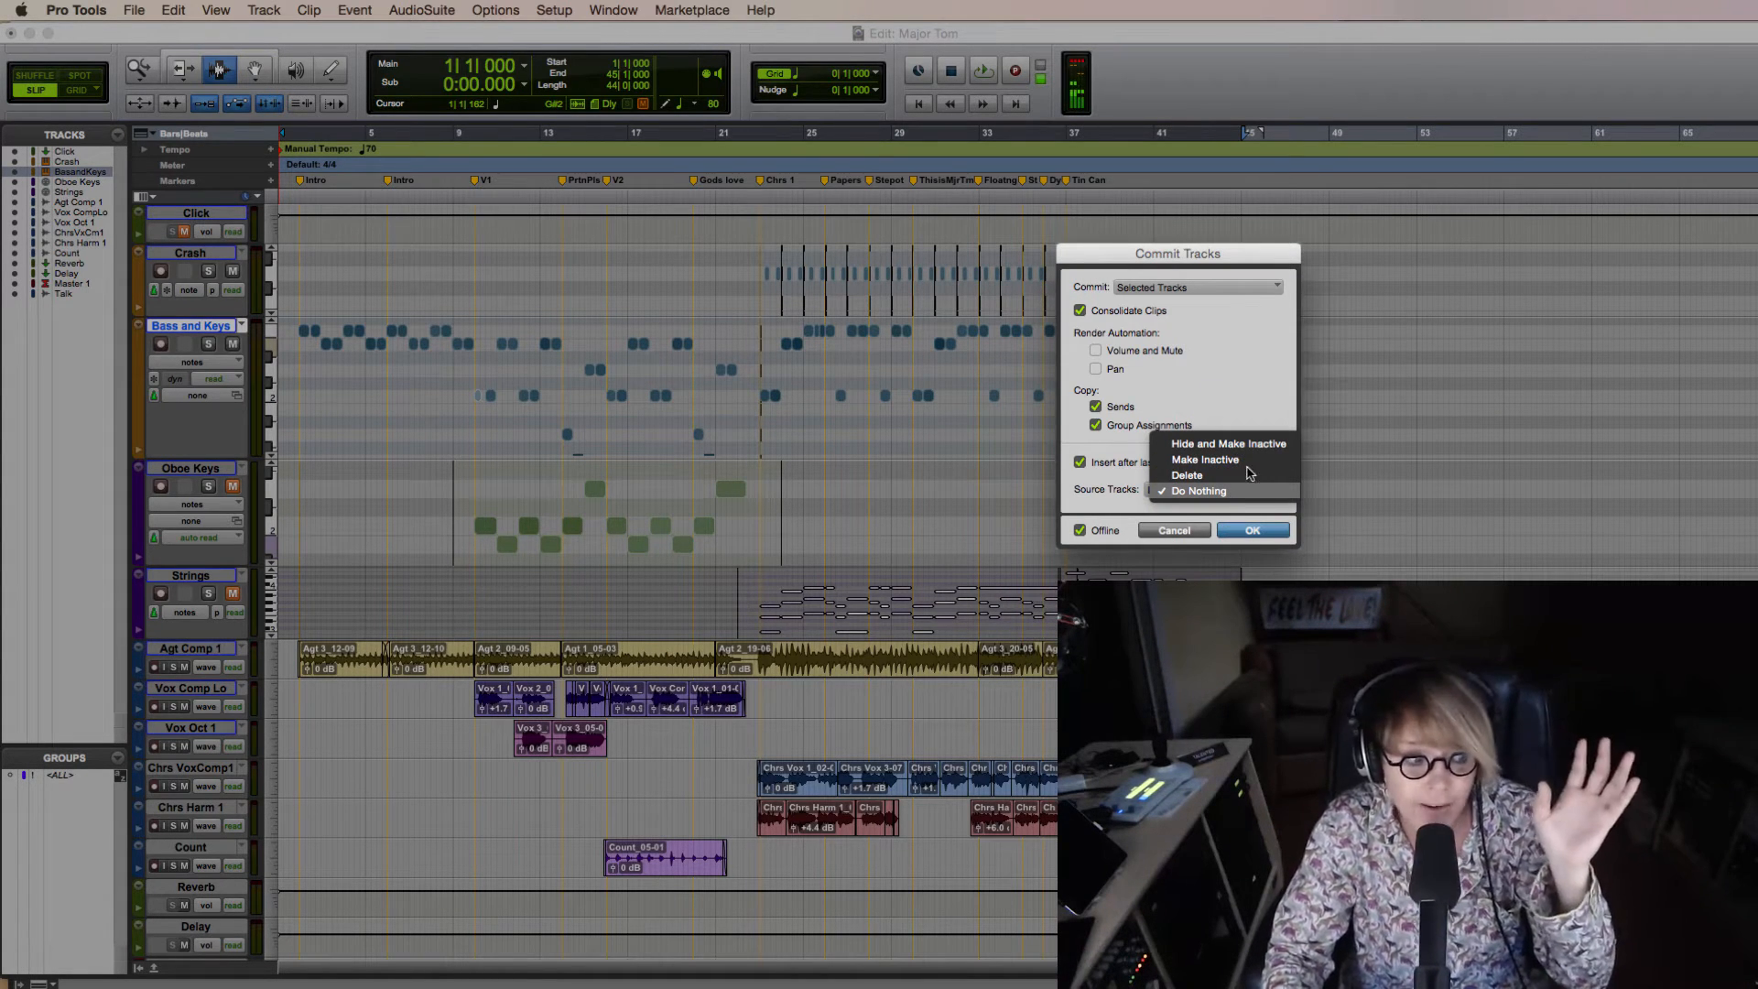
pyautogui.click(1229, 351)
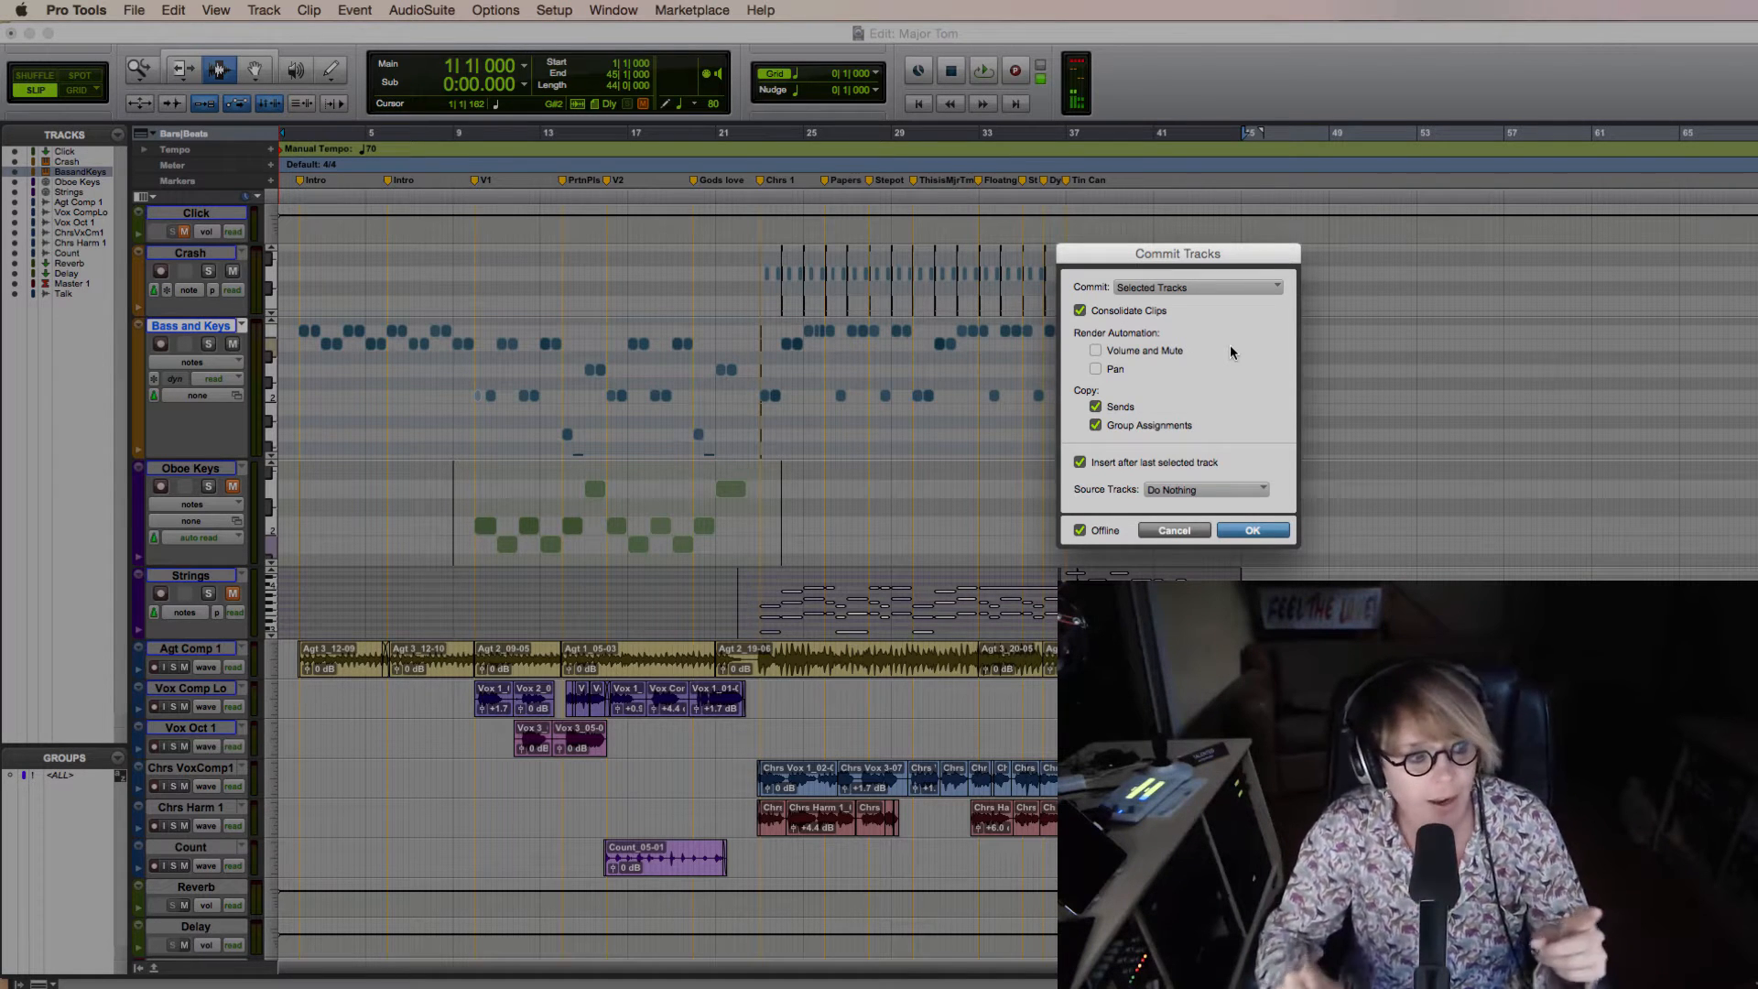
pyautogui.click(1174, 530)
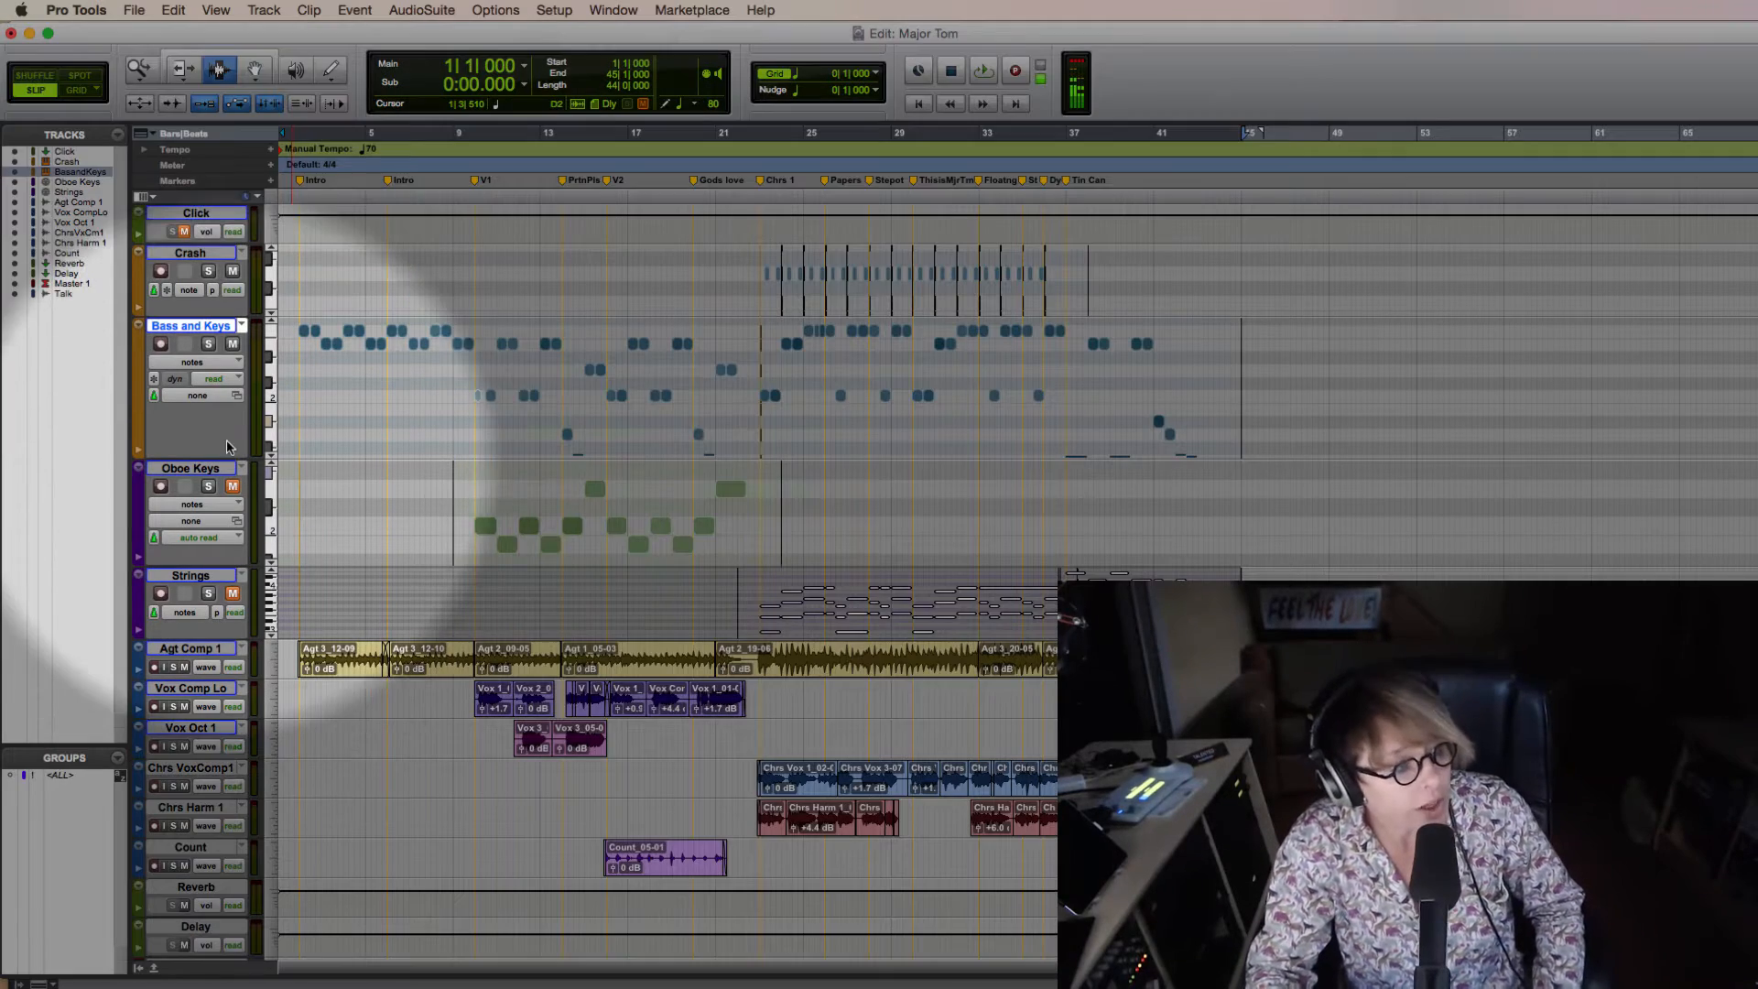
# - Check the Bass and Keys track's Xpand!2 parts once more from the Mix window and return to the Edit window
pyautogui.press('super+equal')
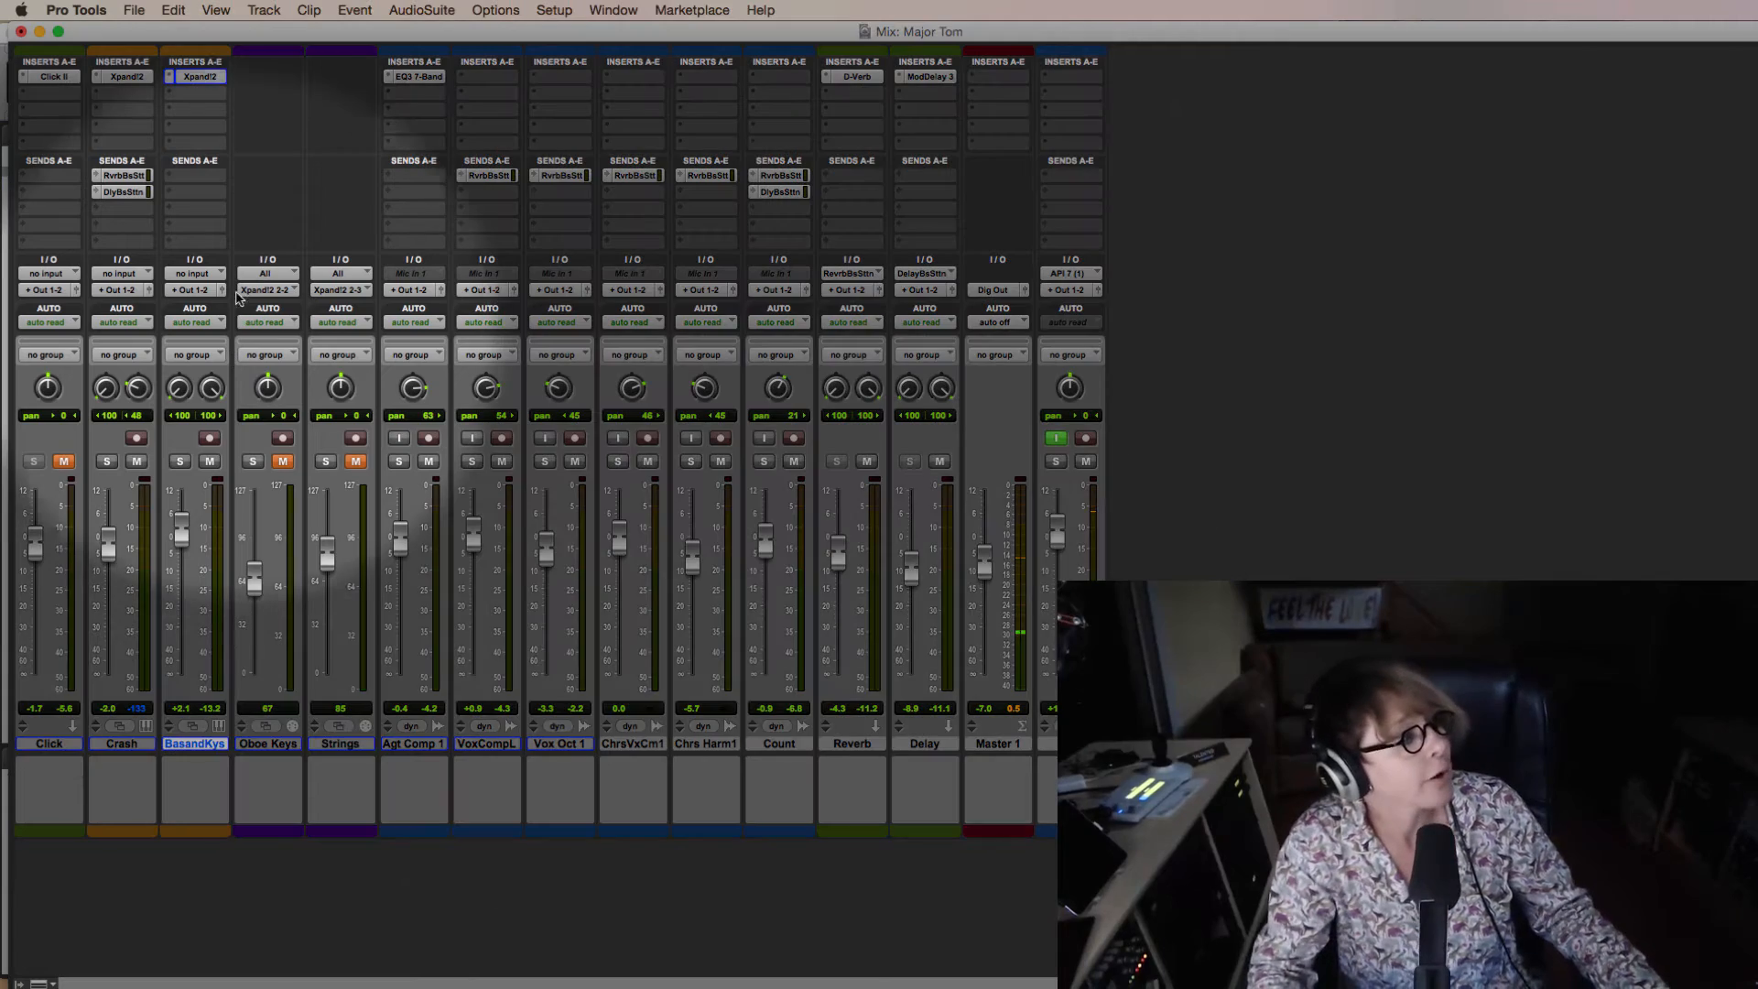
pyautogui.click(198, 76)
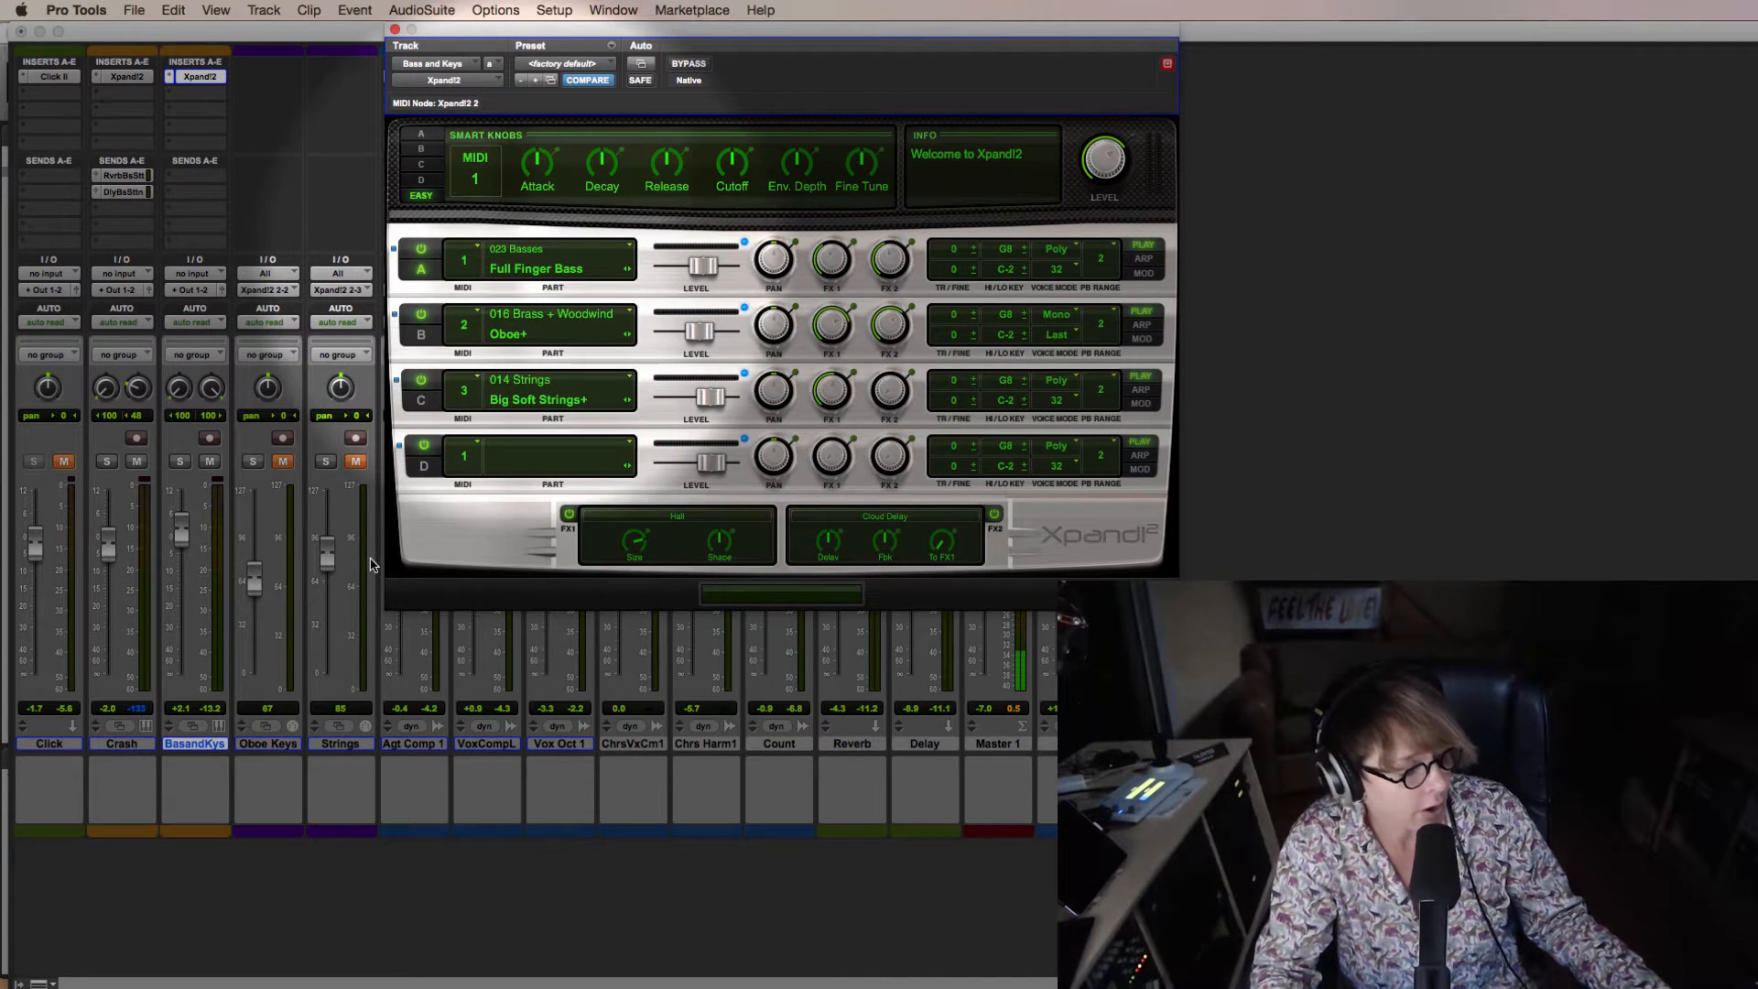
pyautogui.press('super+equal')
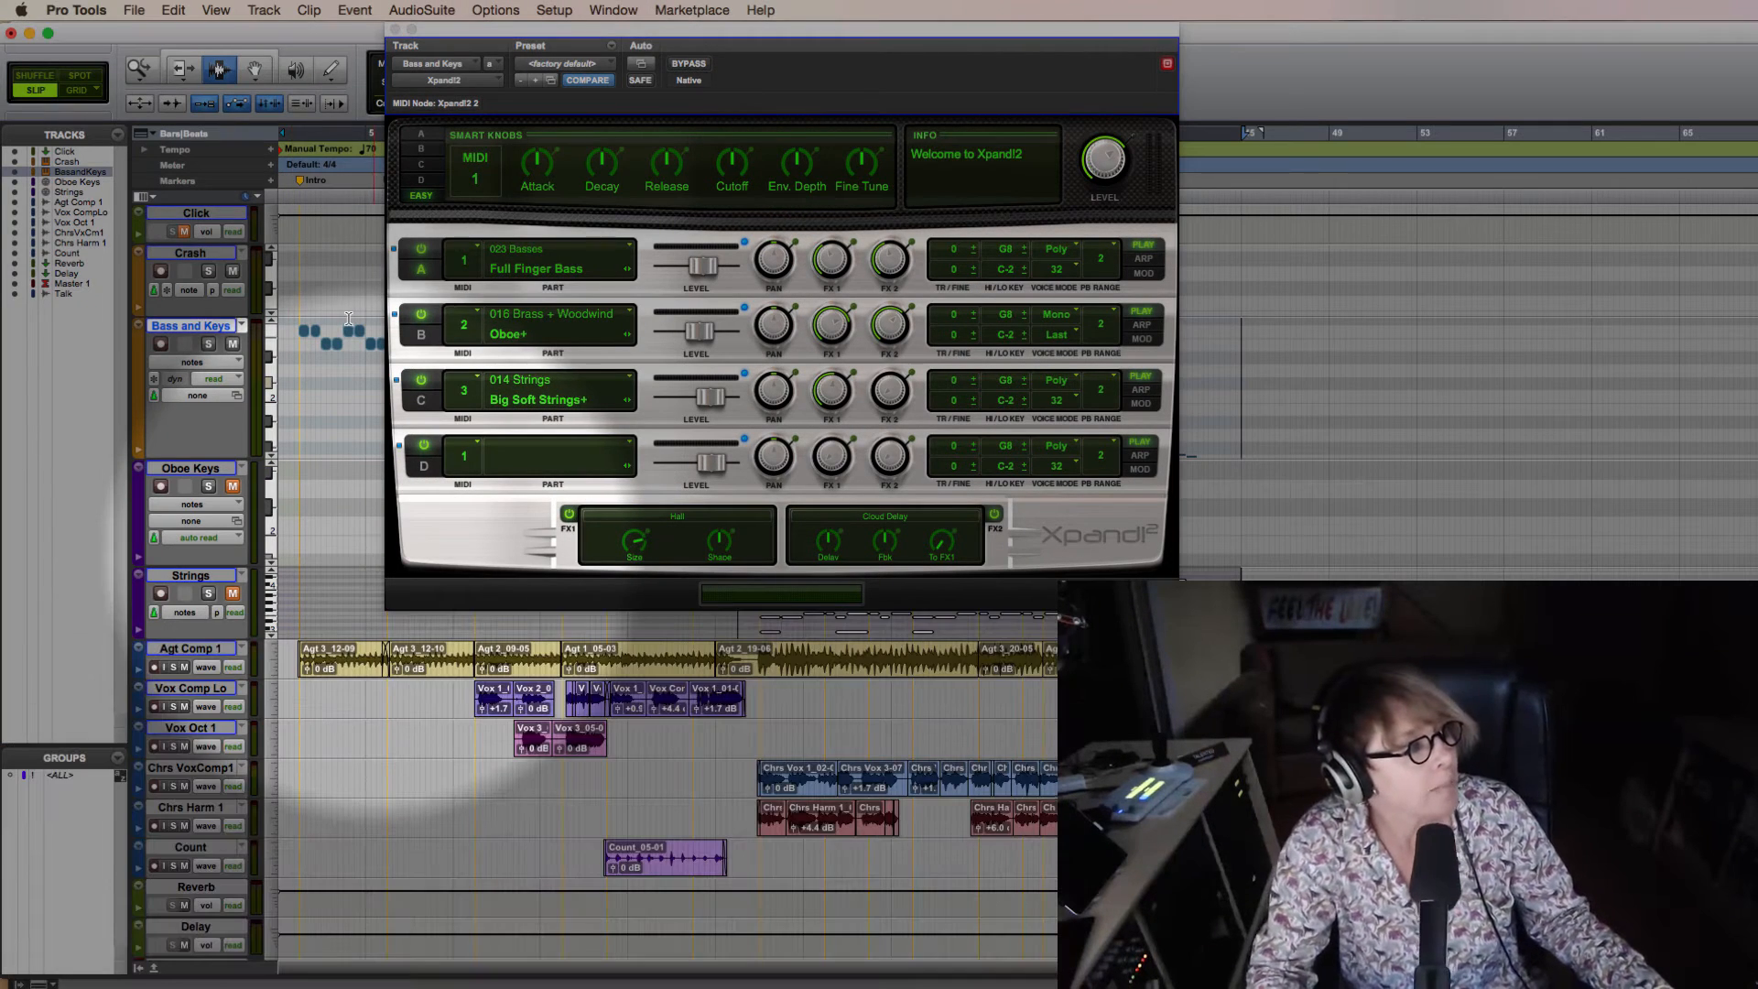
pyautogui.click(395, 29)
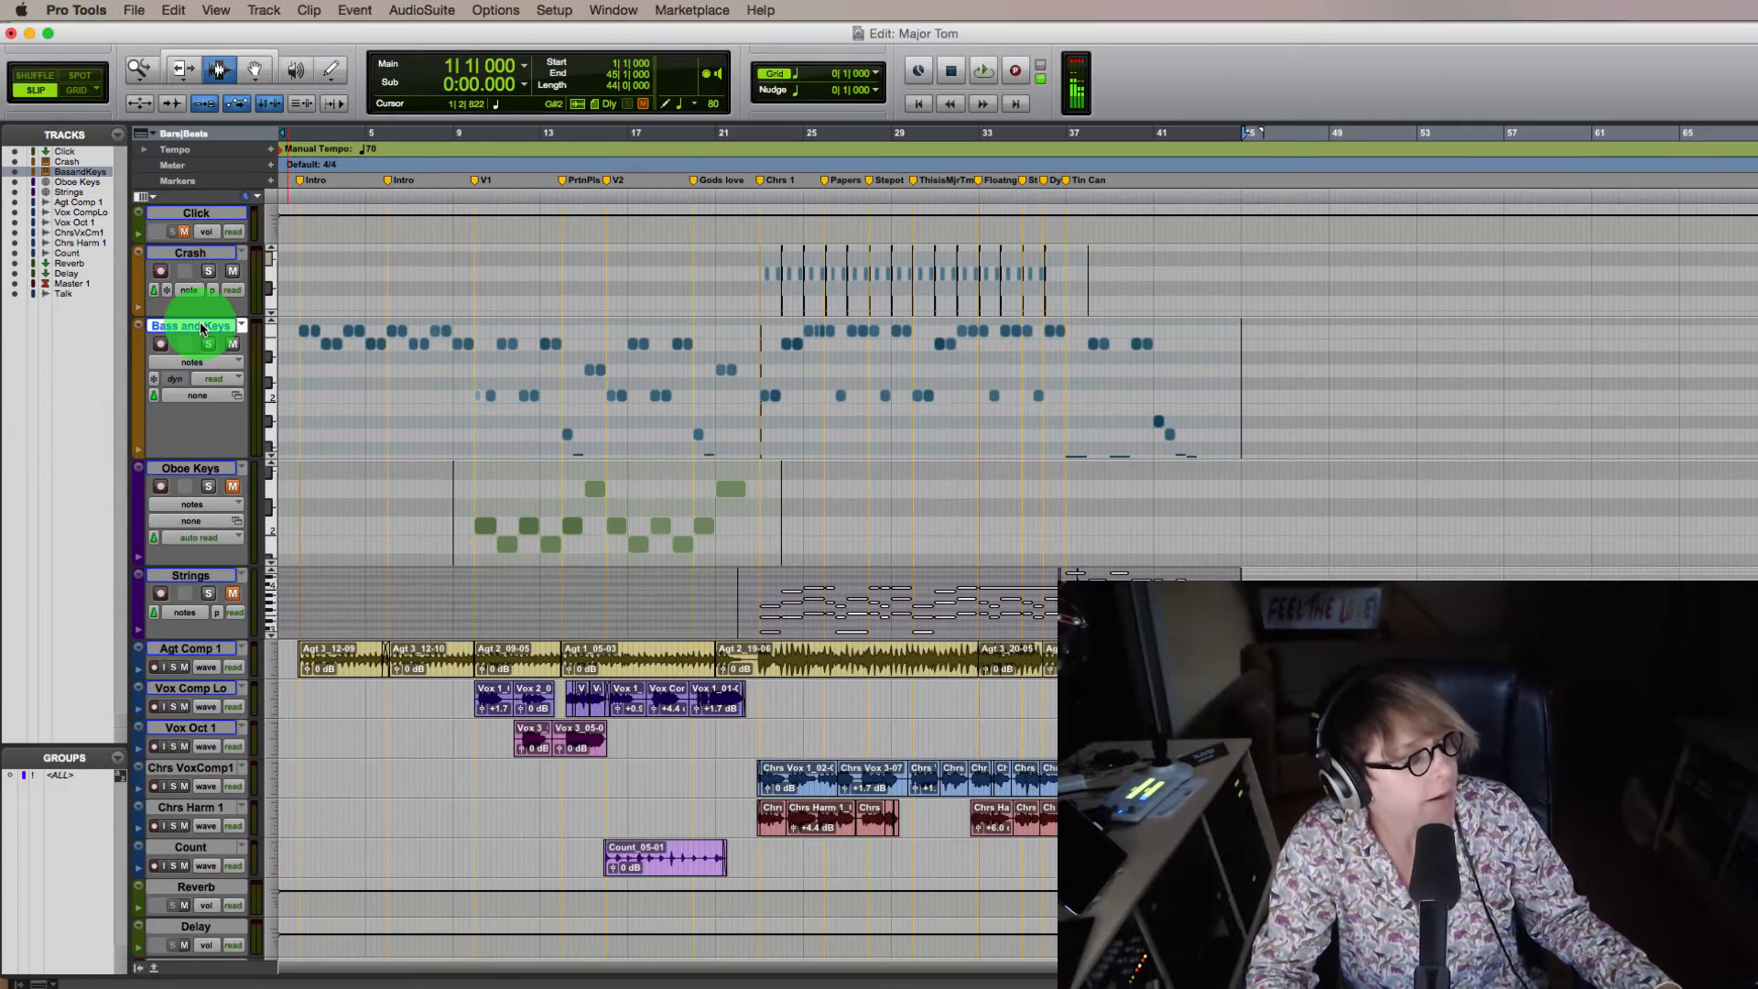
# - Commit the Bass and Keys track offline with consolidated clips and Source Tracks set to Do Nothing, and enlarge the new audio track's height
pyautogui.rightClick(202, 330)
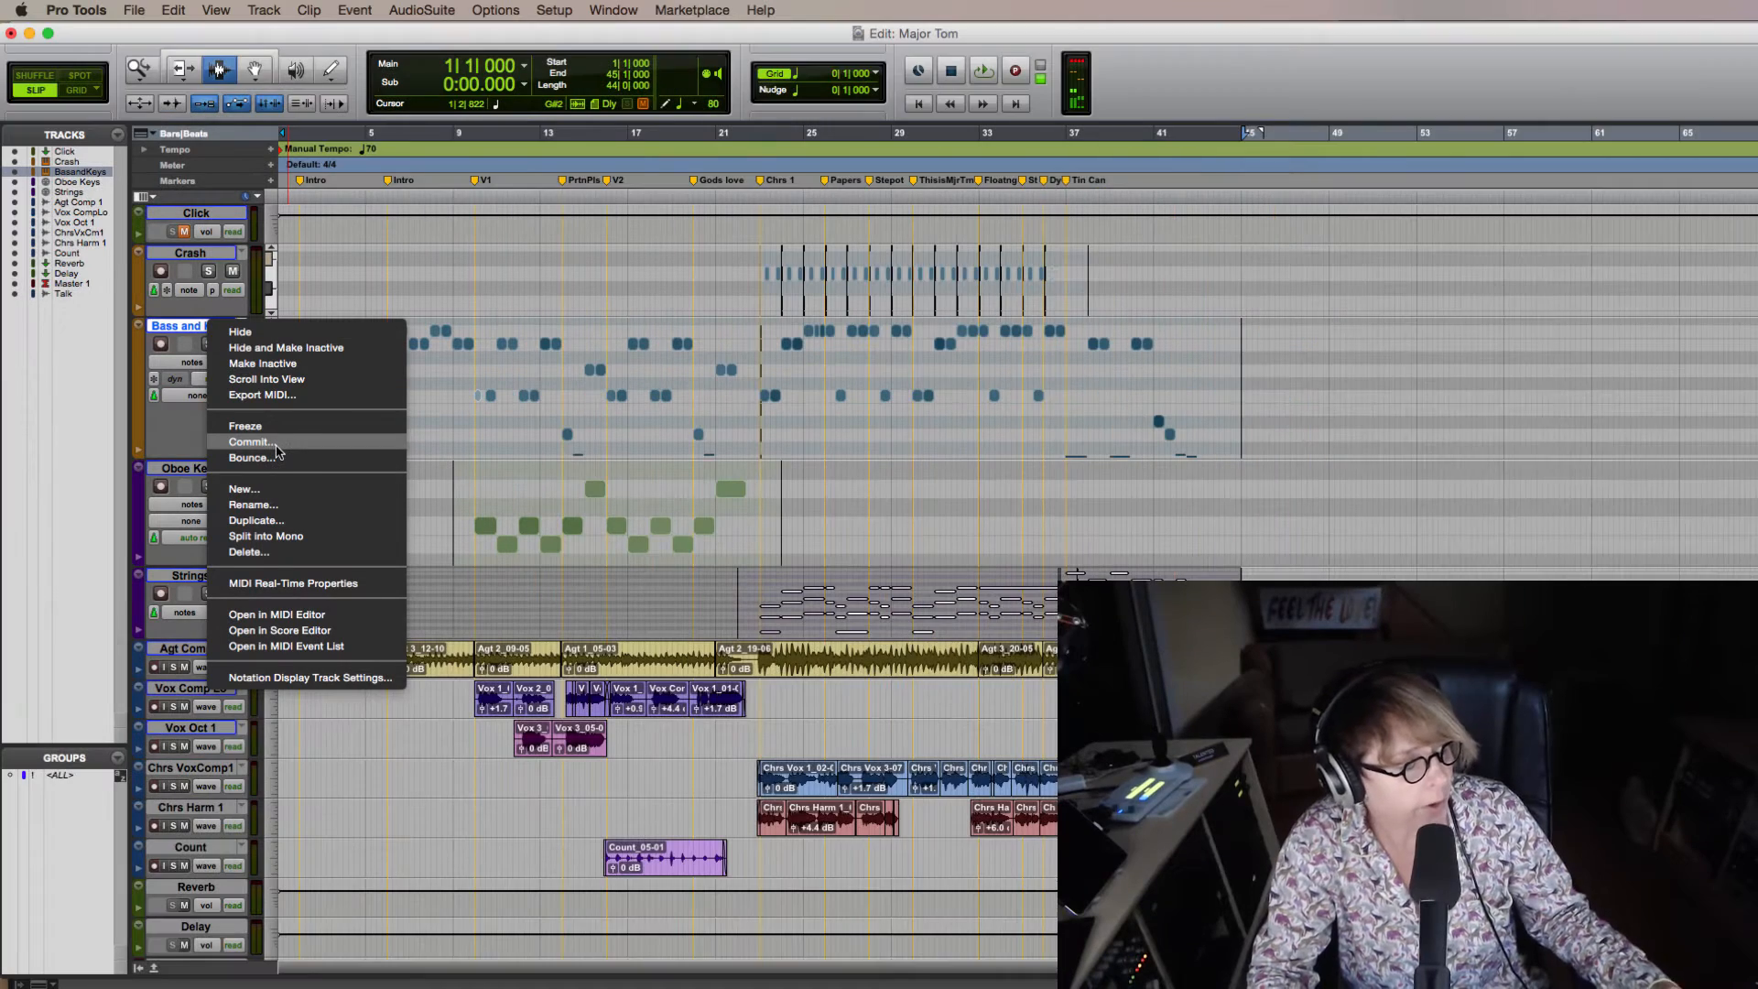
pyautogui.click(275, 444)
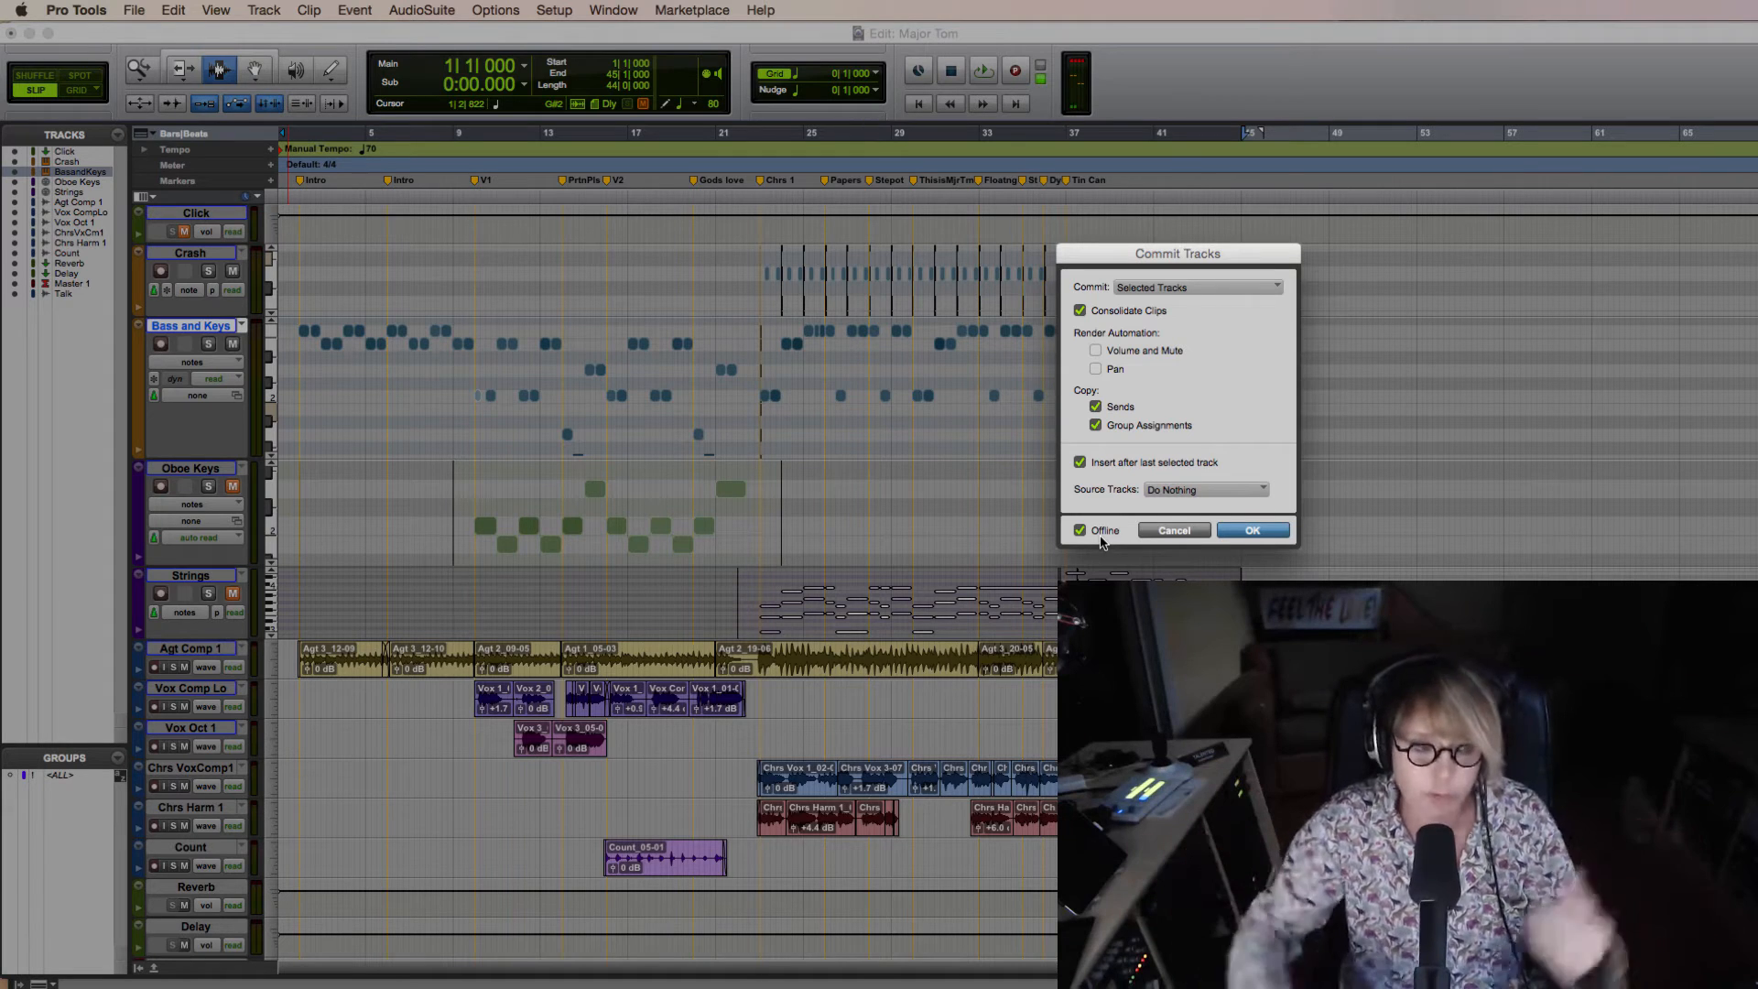
pyautogui.click(1261, 533)
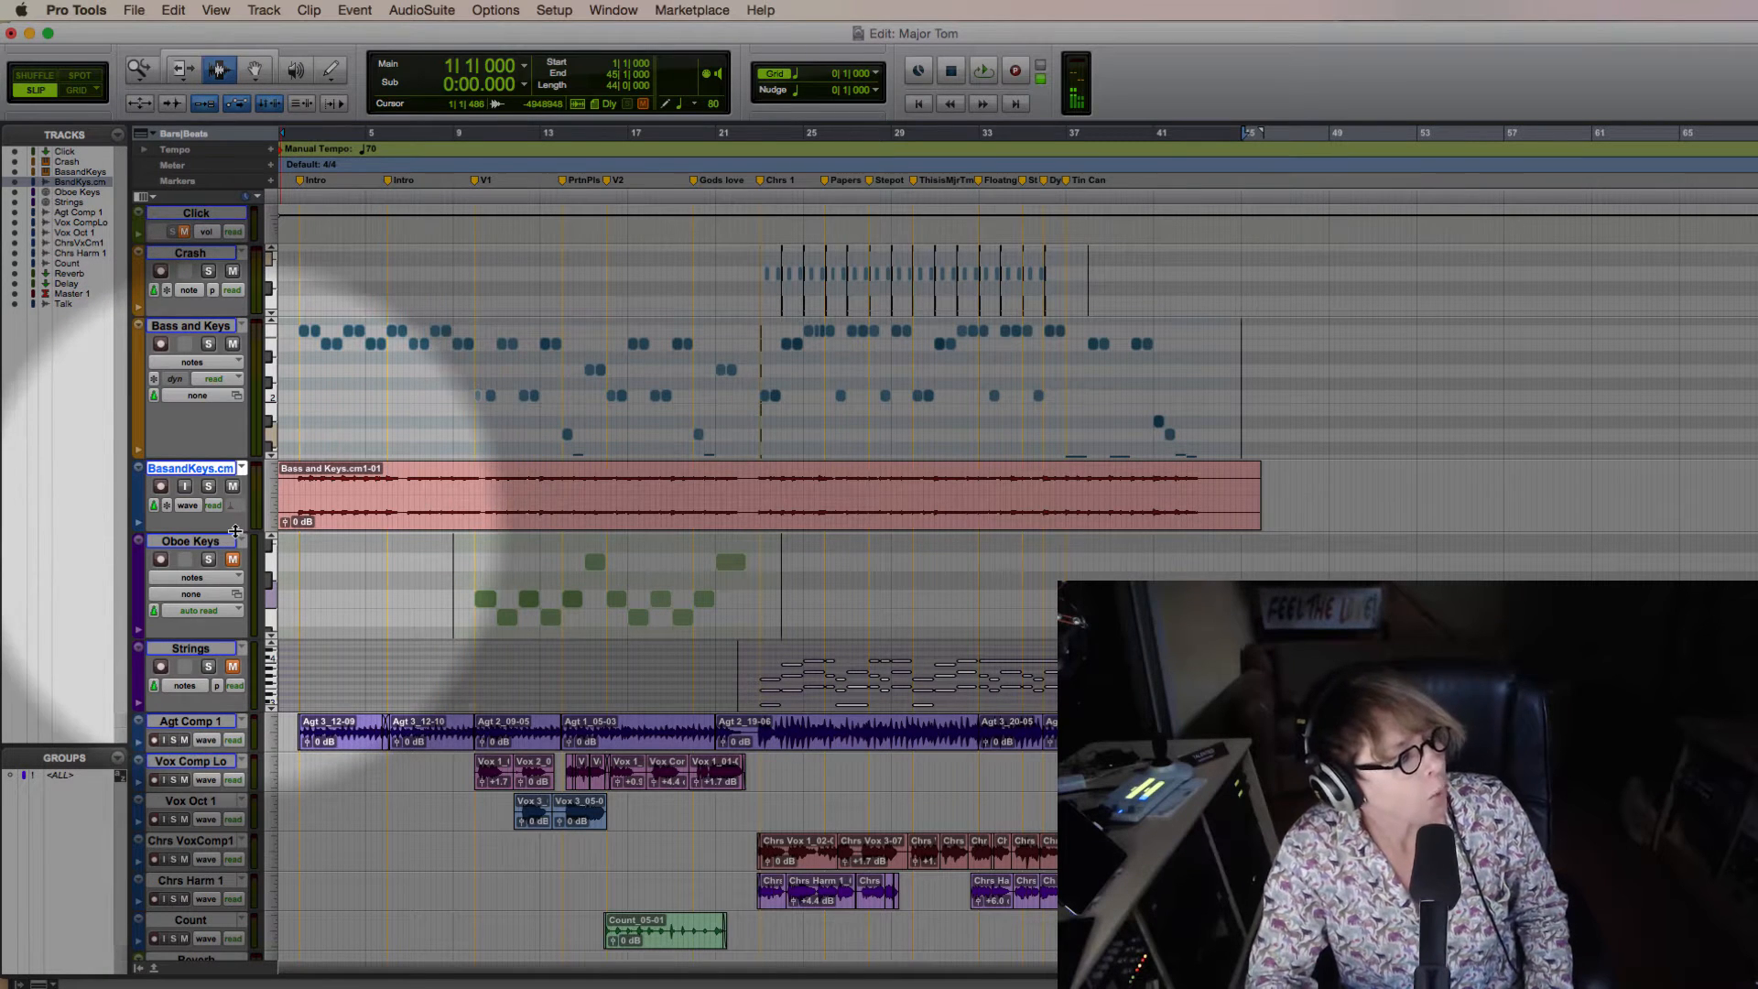
pyautogui.moveTo(248, 531); pyautogui.dragTo(284, 586)
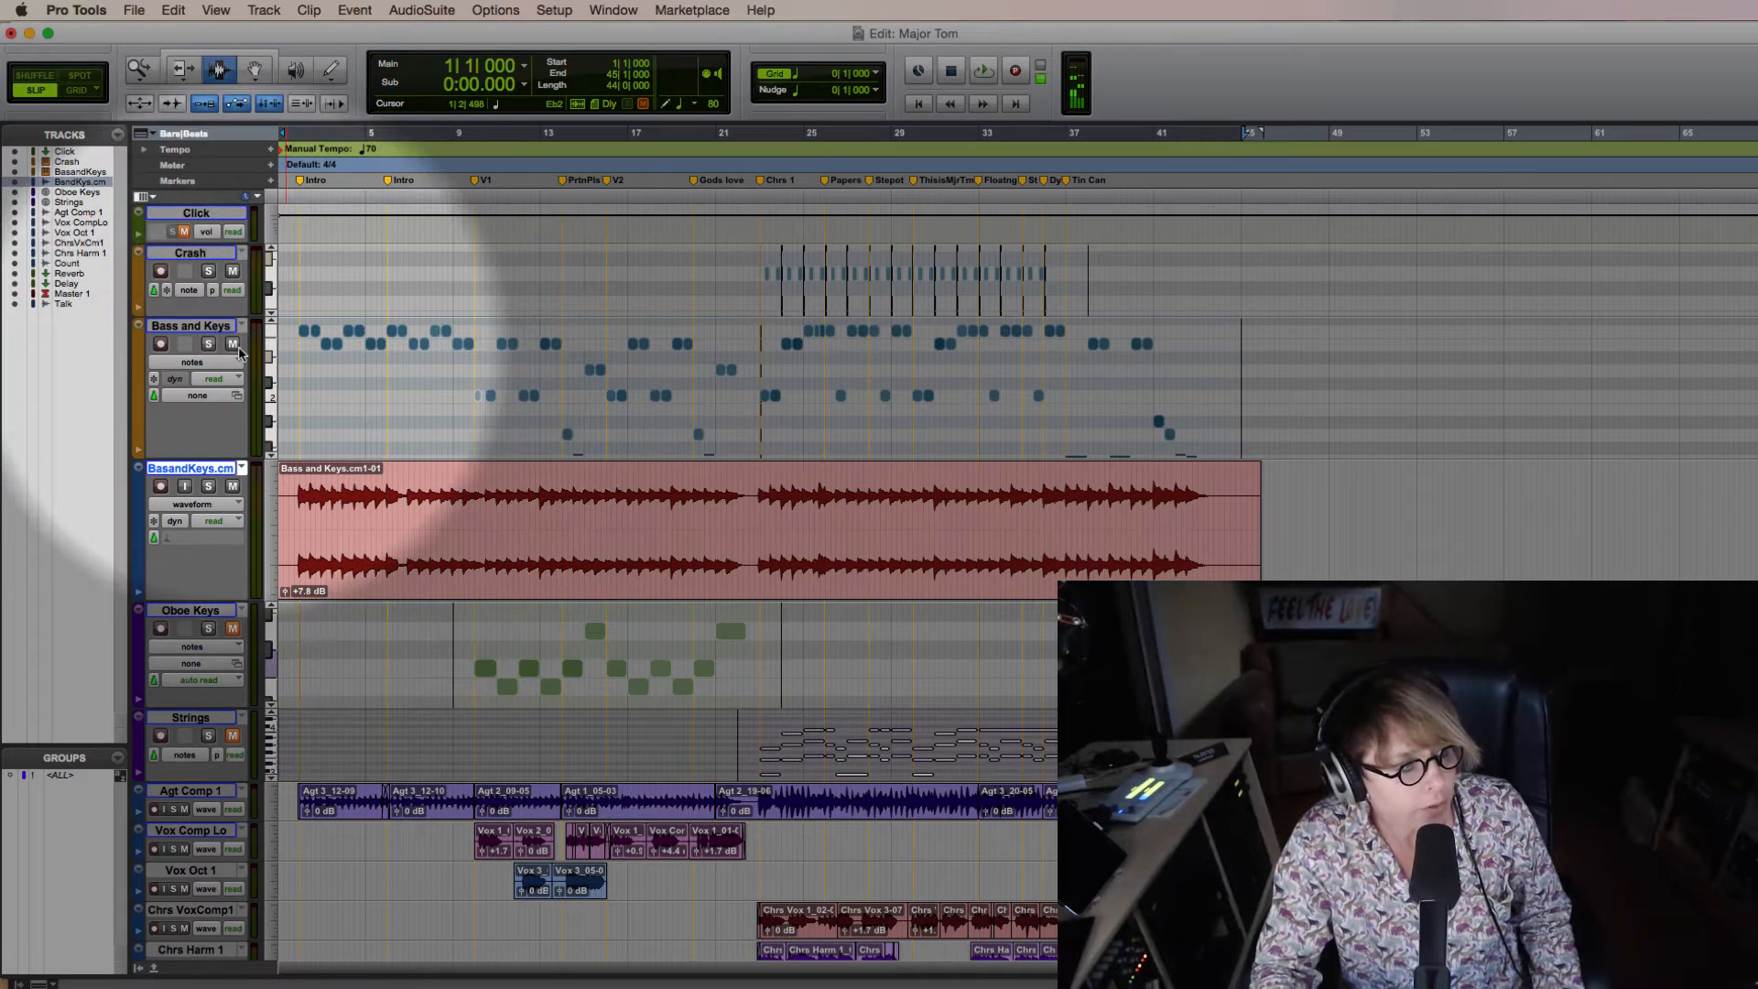
# - Mute the original Bass and Keys instrument track and unmute it again
pyautogui.click(233, 345)
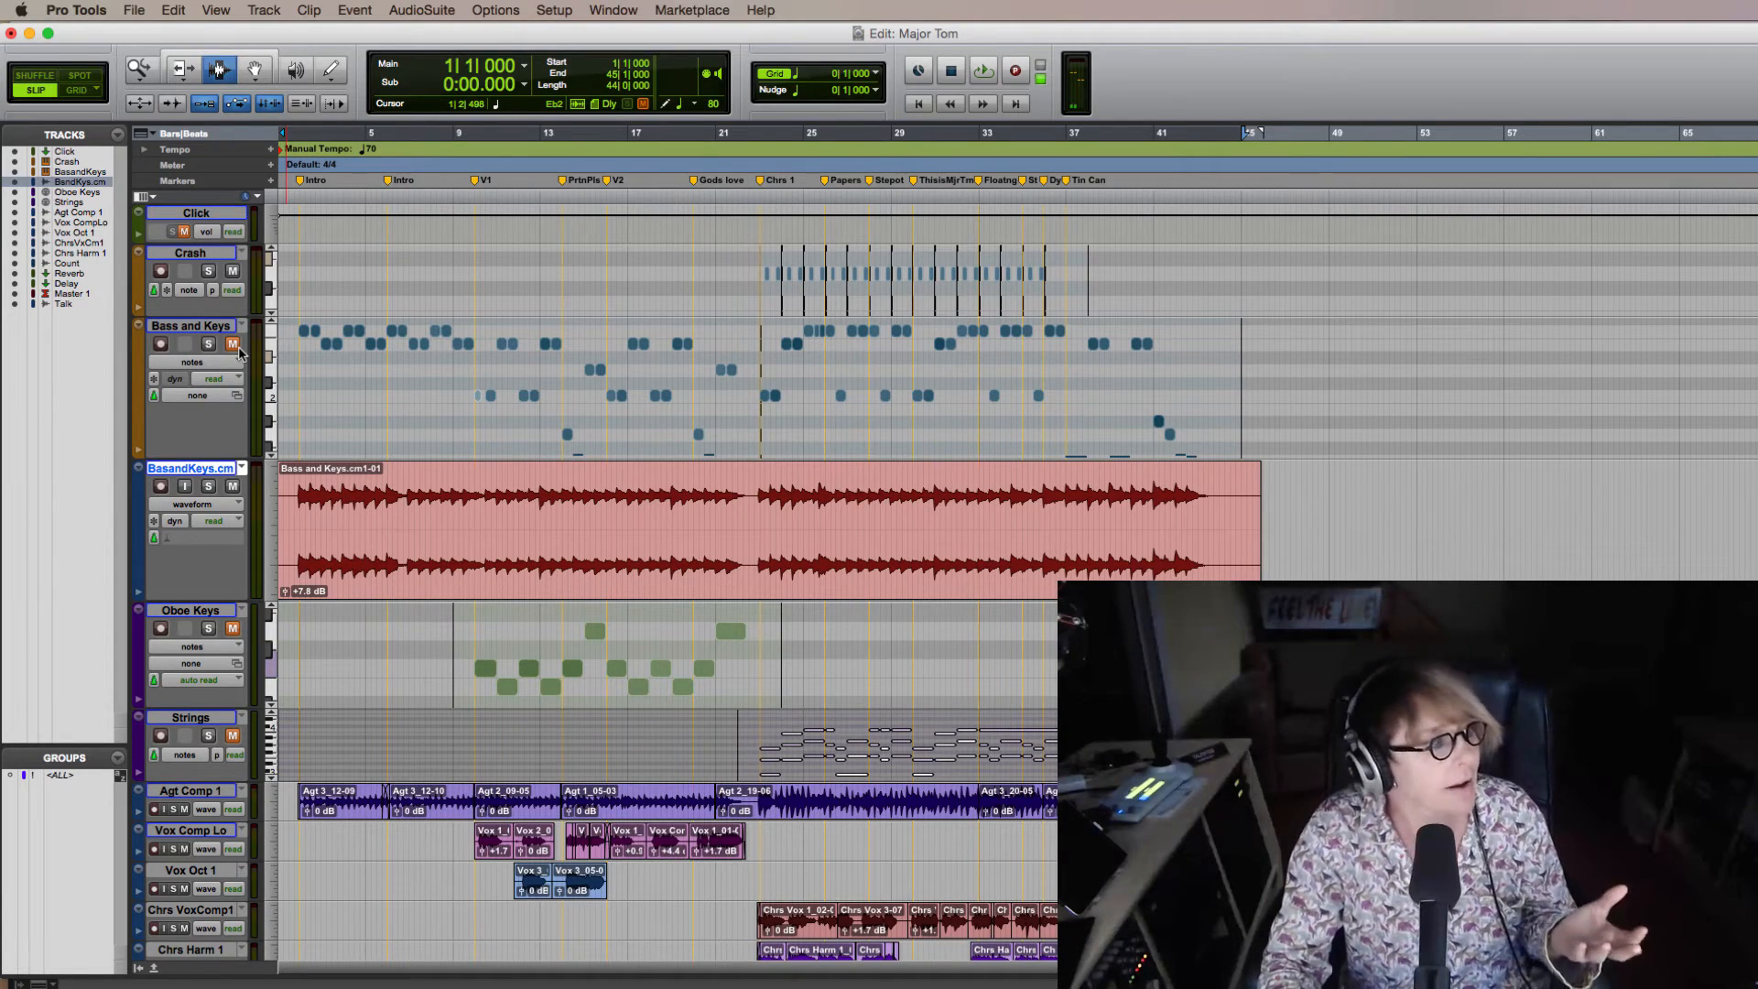
pyautogui.click(236, 348)
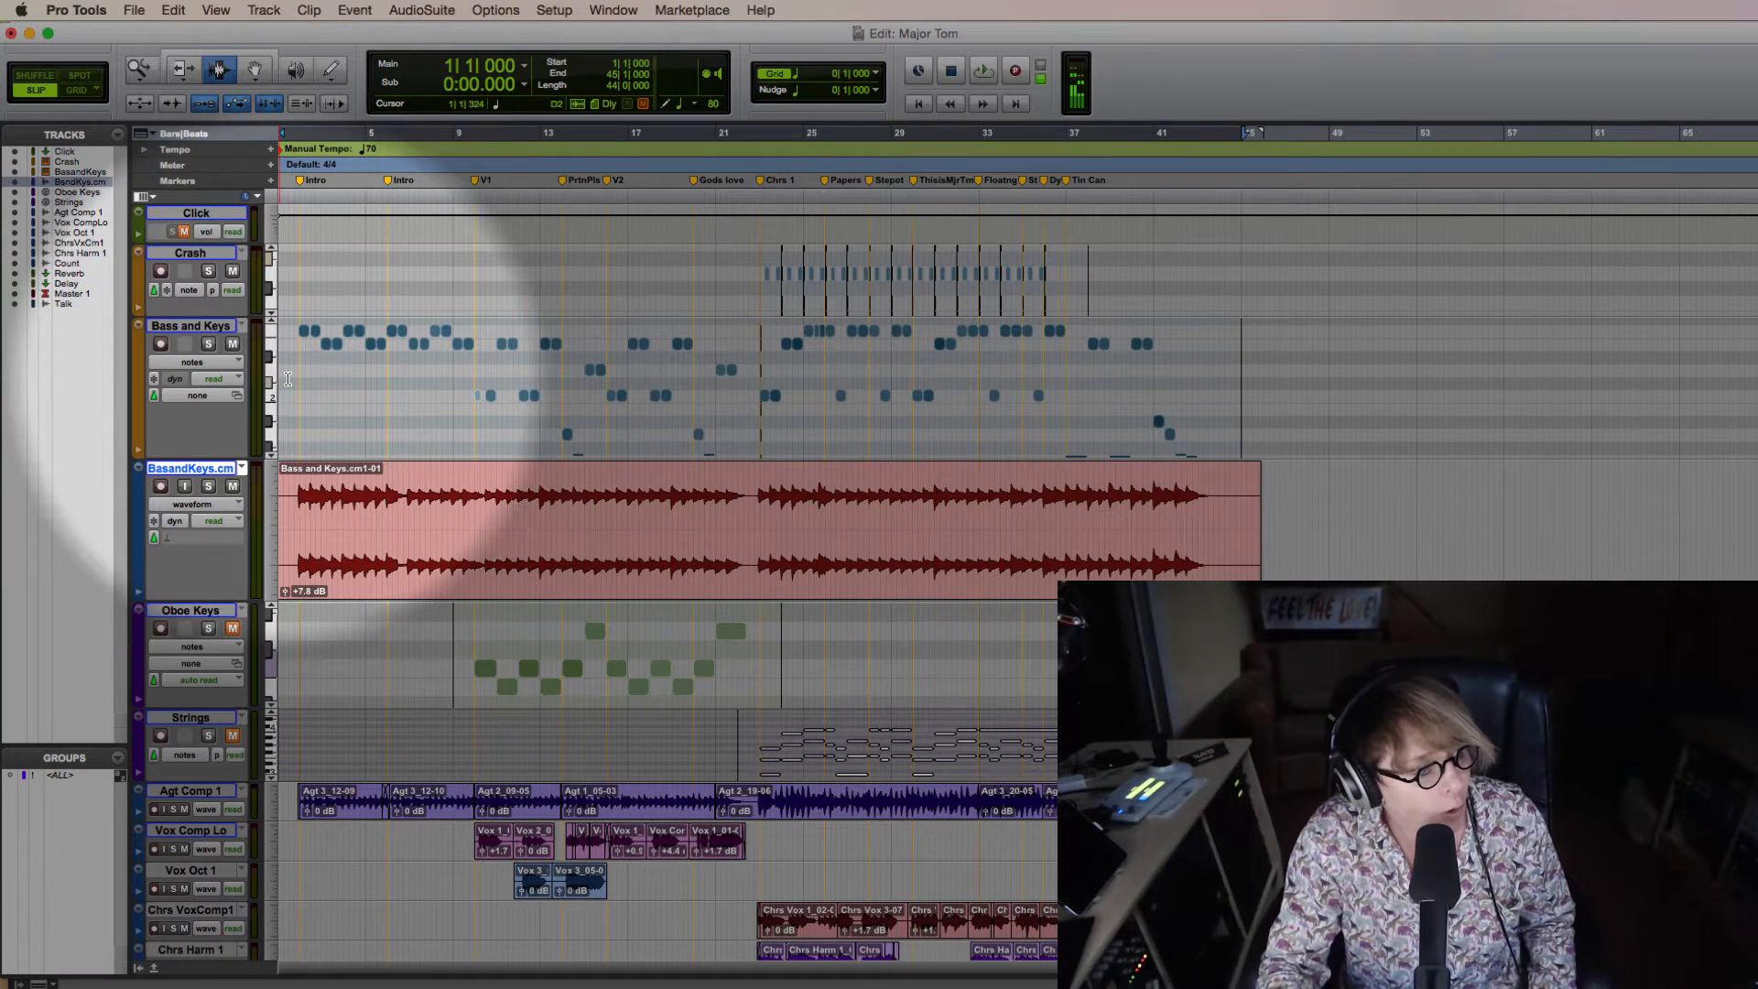
# - Mute all the MIDI notes on the Bass and Keys track and the audio clip on the committed track below it
pyautogui.moveTo(292, 395); pyautogui.dragTo(1269, 436)
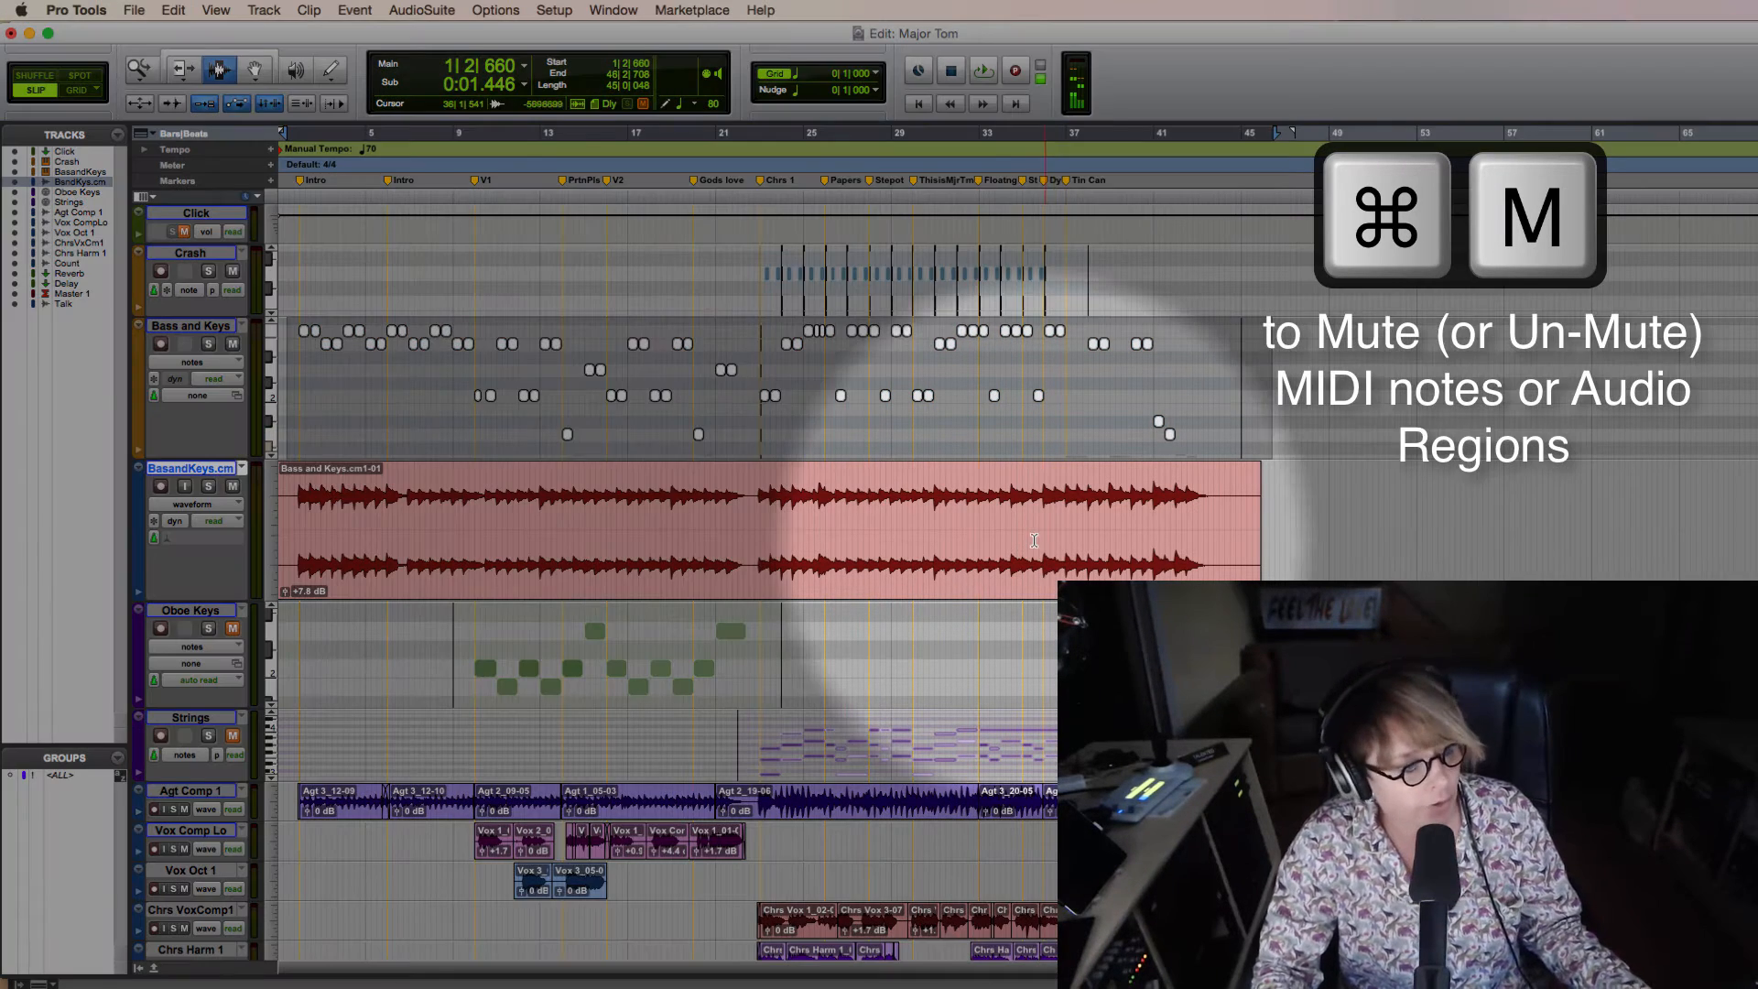
pyautogui.click(1026, 537)
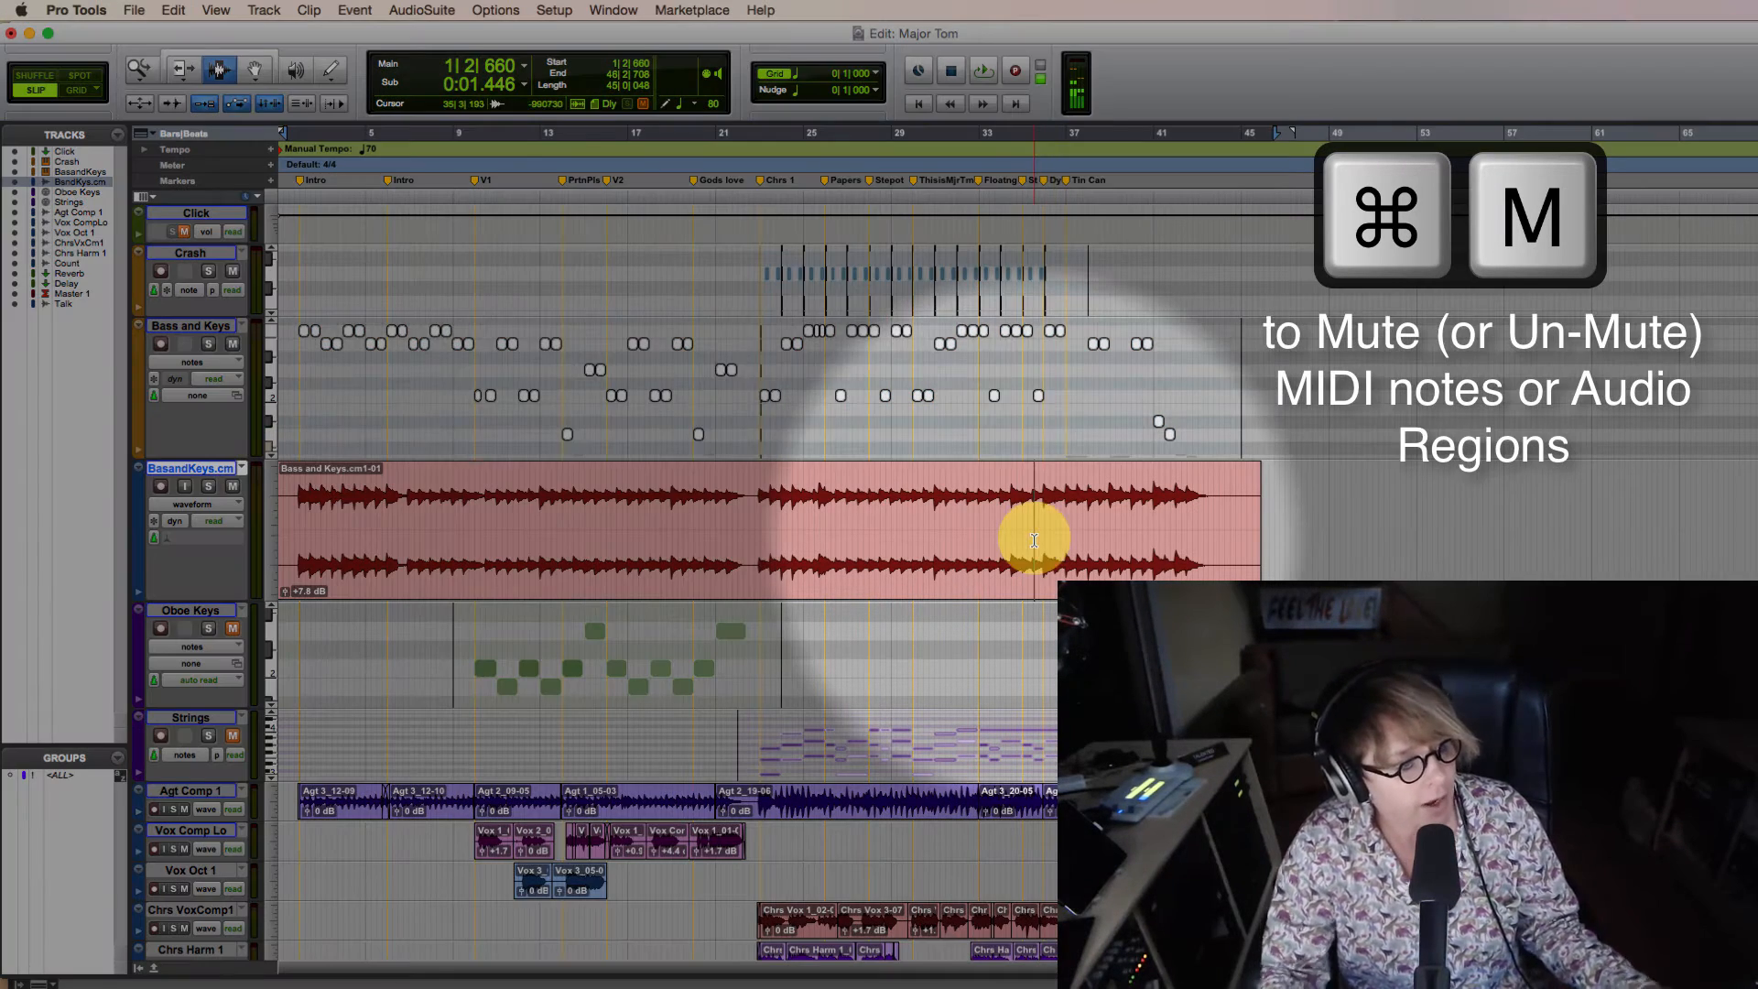
pyautogui.press('super+m')
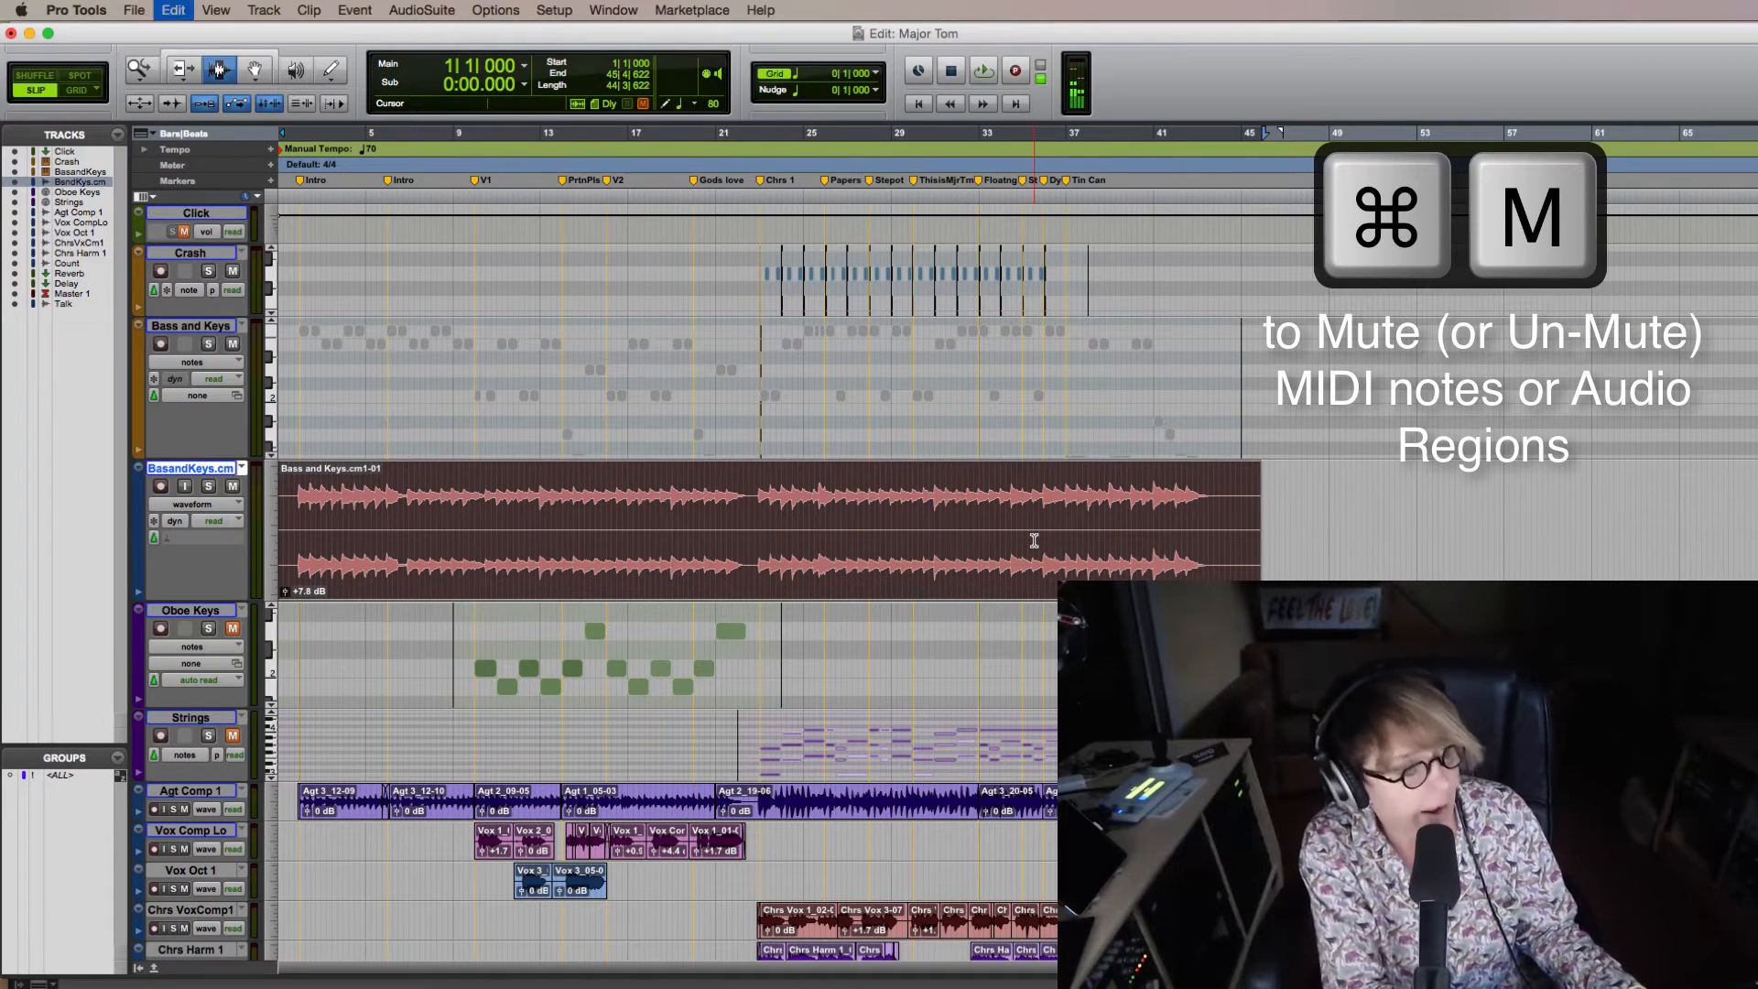
pyautogui.press('super+m')
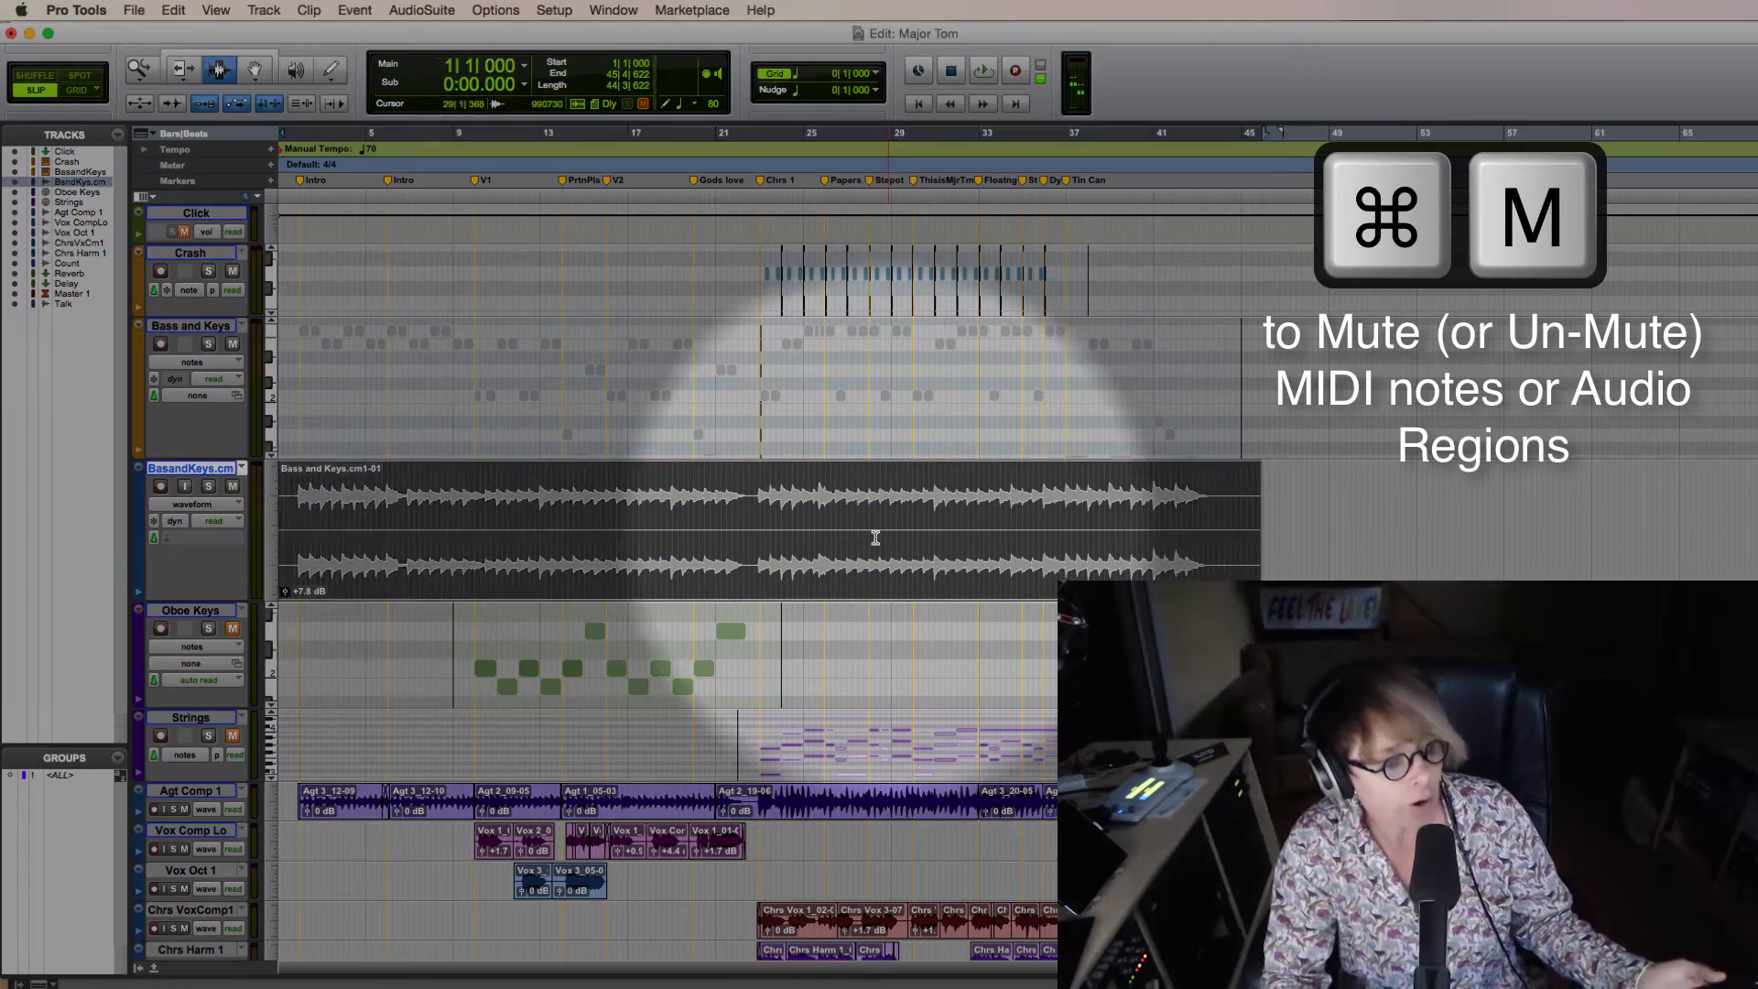
pyautogui.click(875, 538)
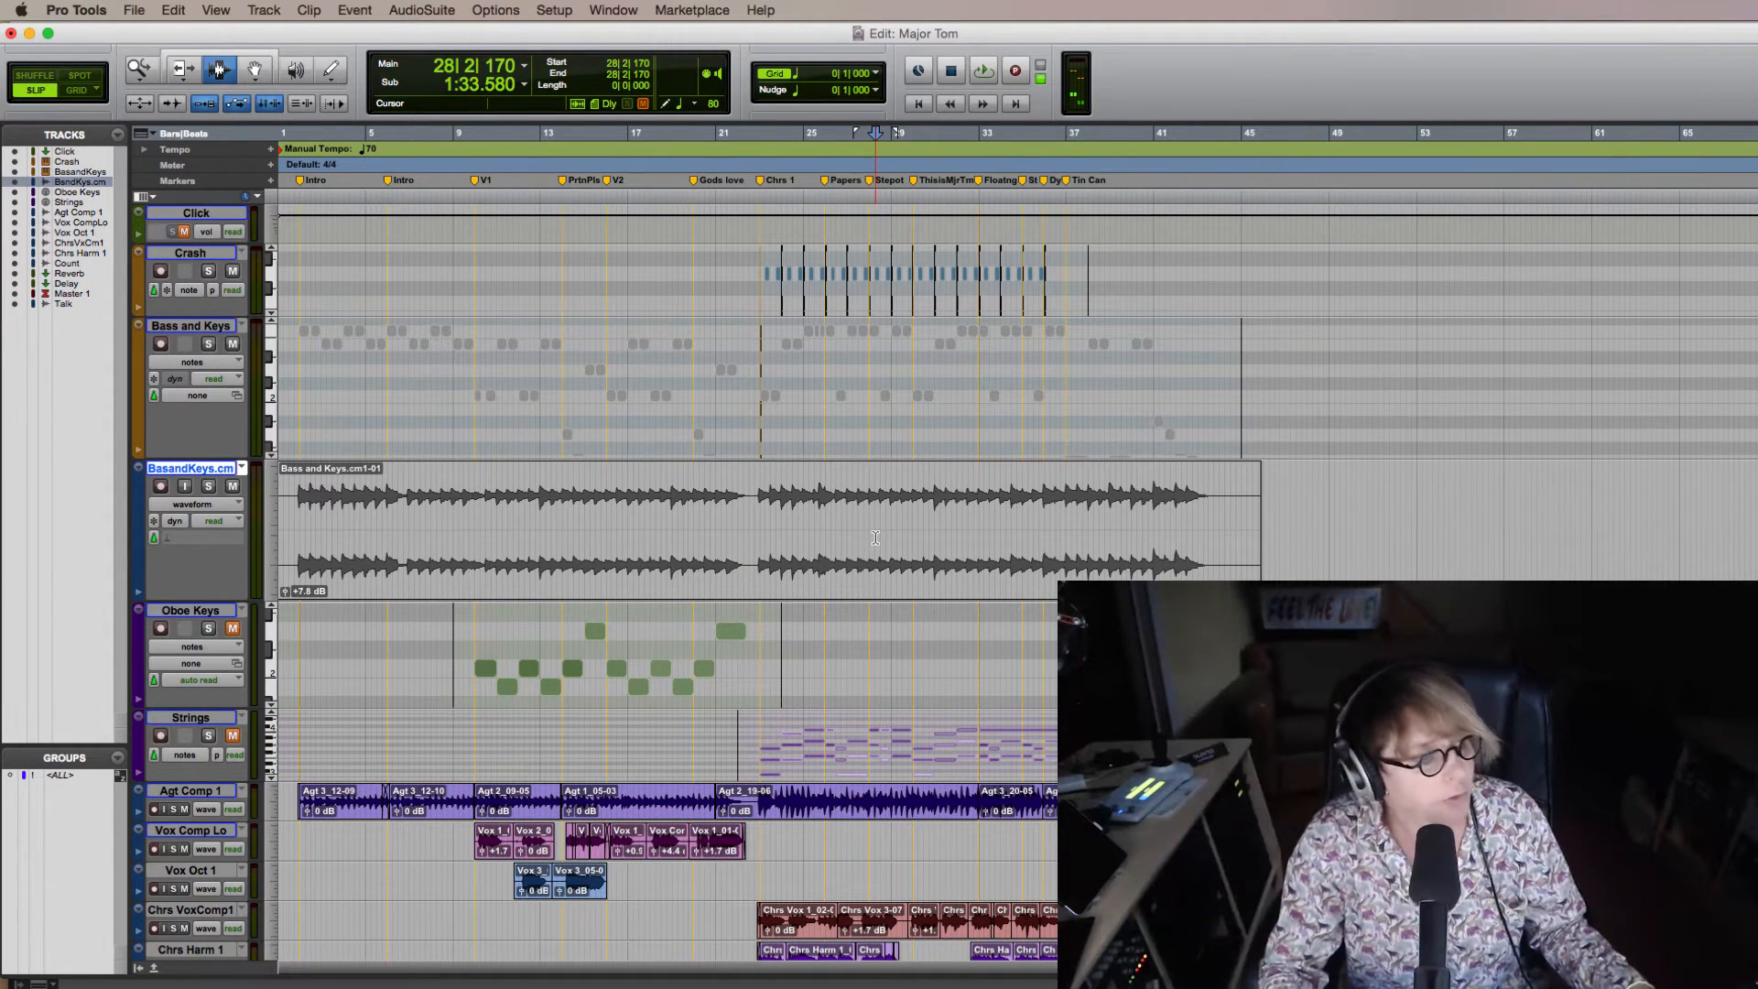
# - Unmute the committed Bass and Keys audio clip and all the MIDI notes on the Bass and Keys track
pyautogui.doubleClick(875, 537)
pyautogui.press('super+m')
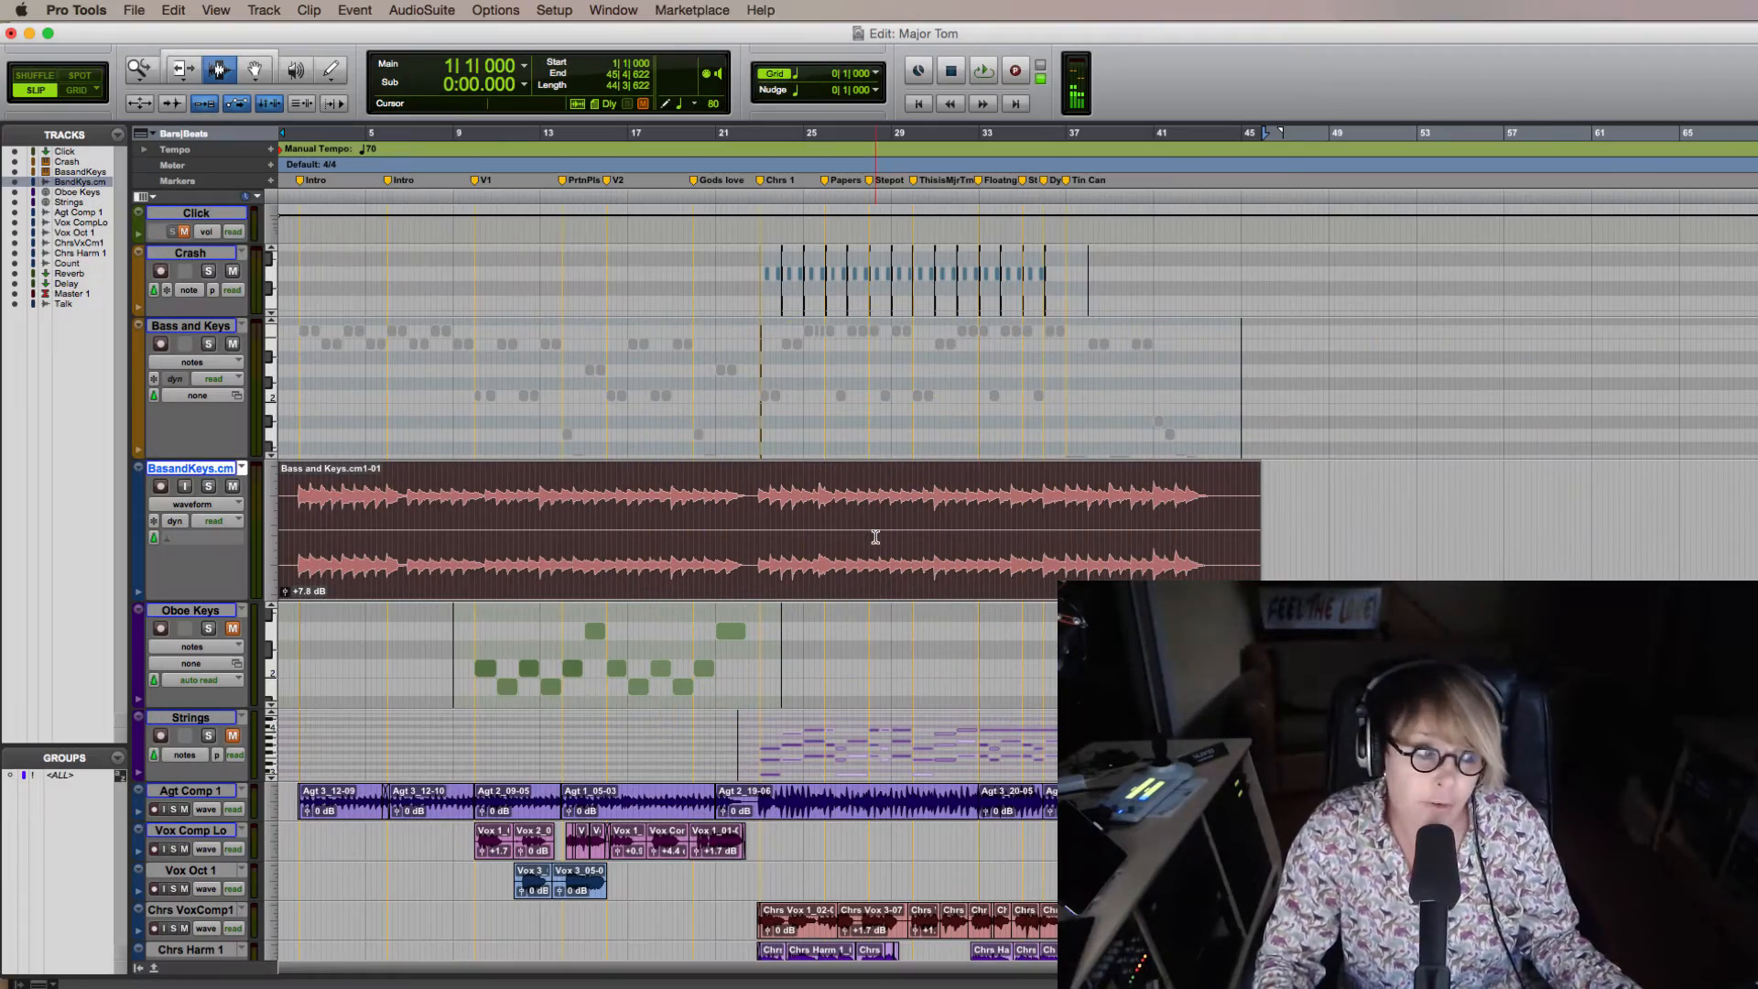
pyautogui.doubleClick(900, 373)
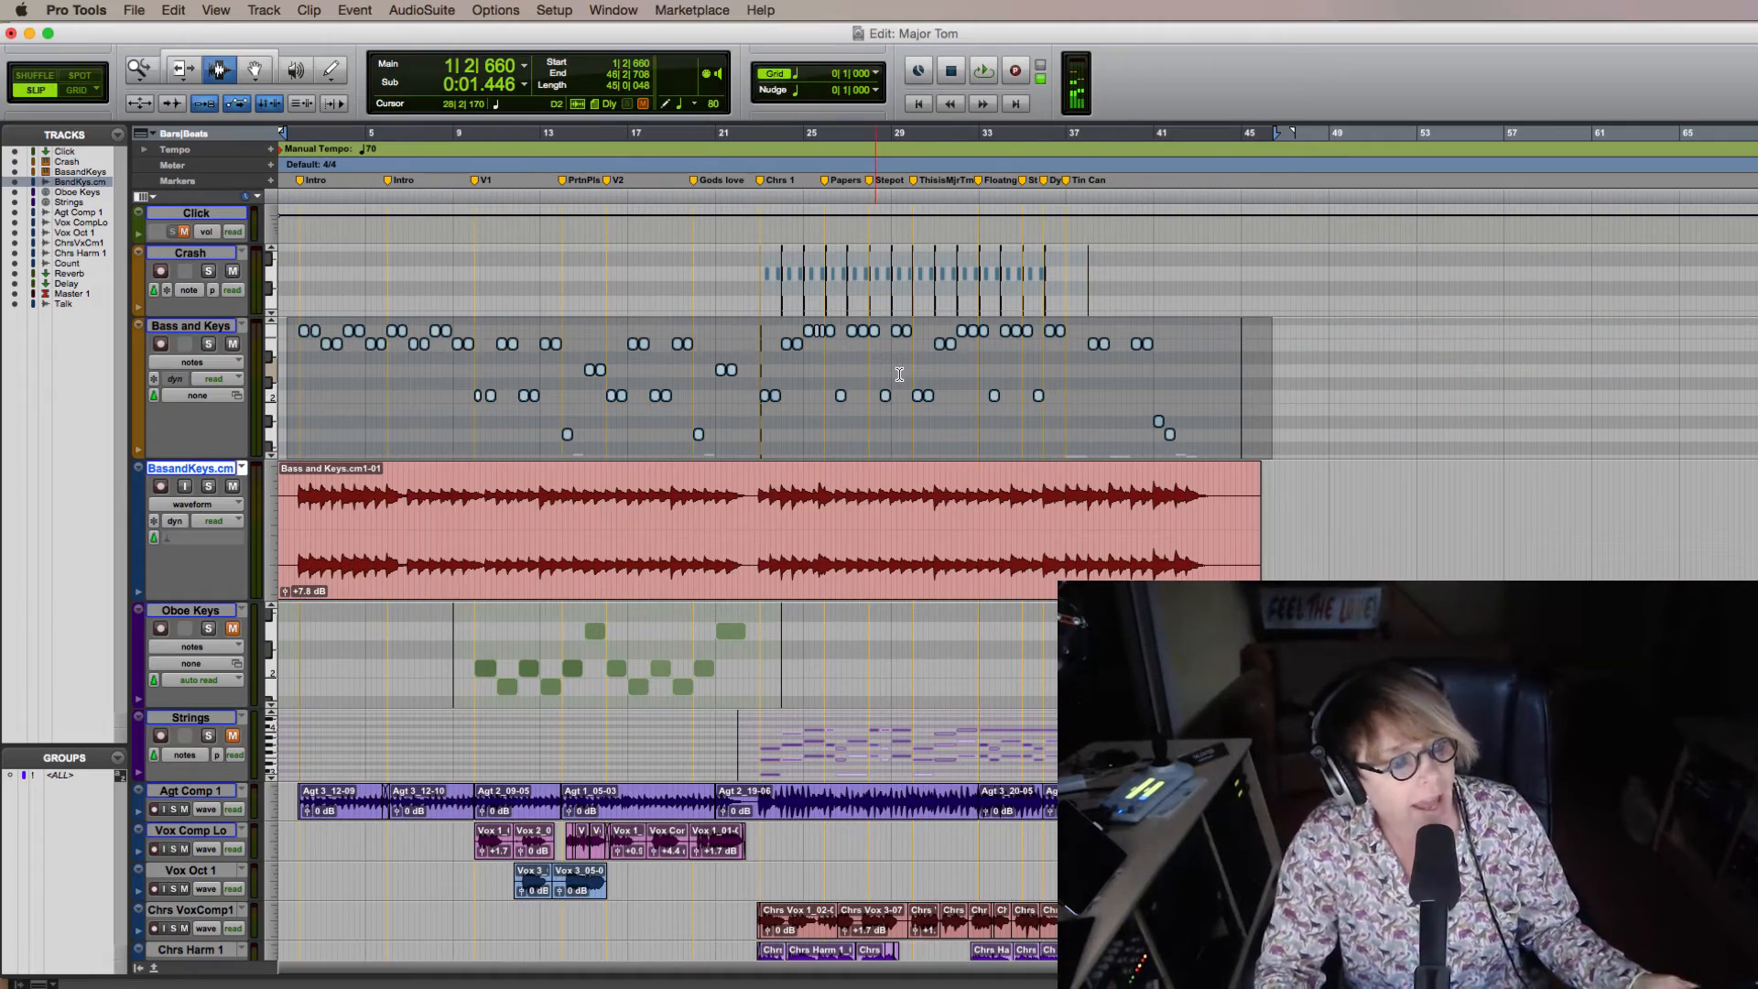
pyautogui.click(1282, 391)
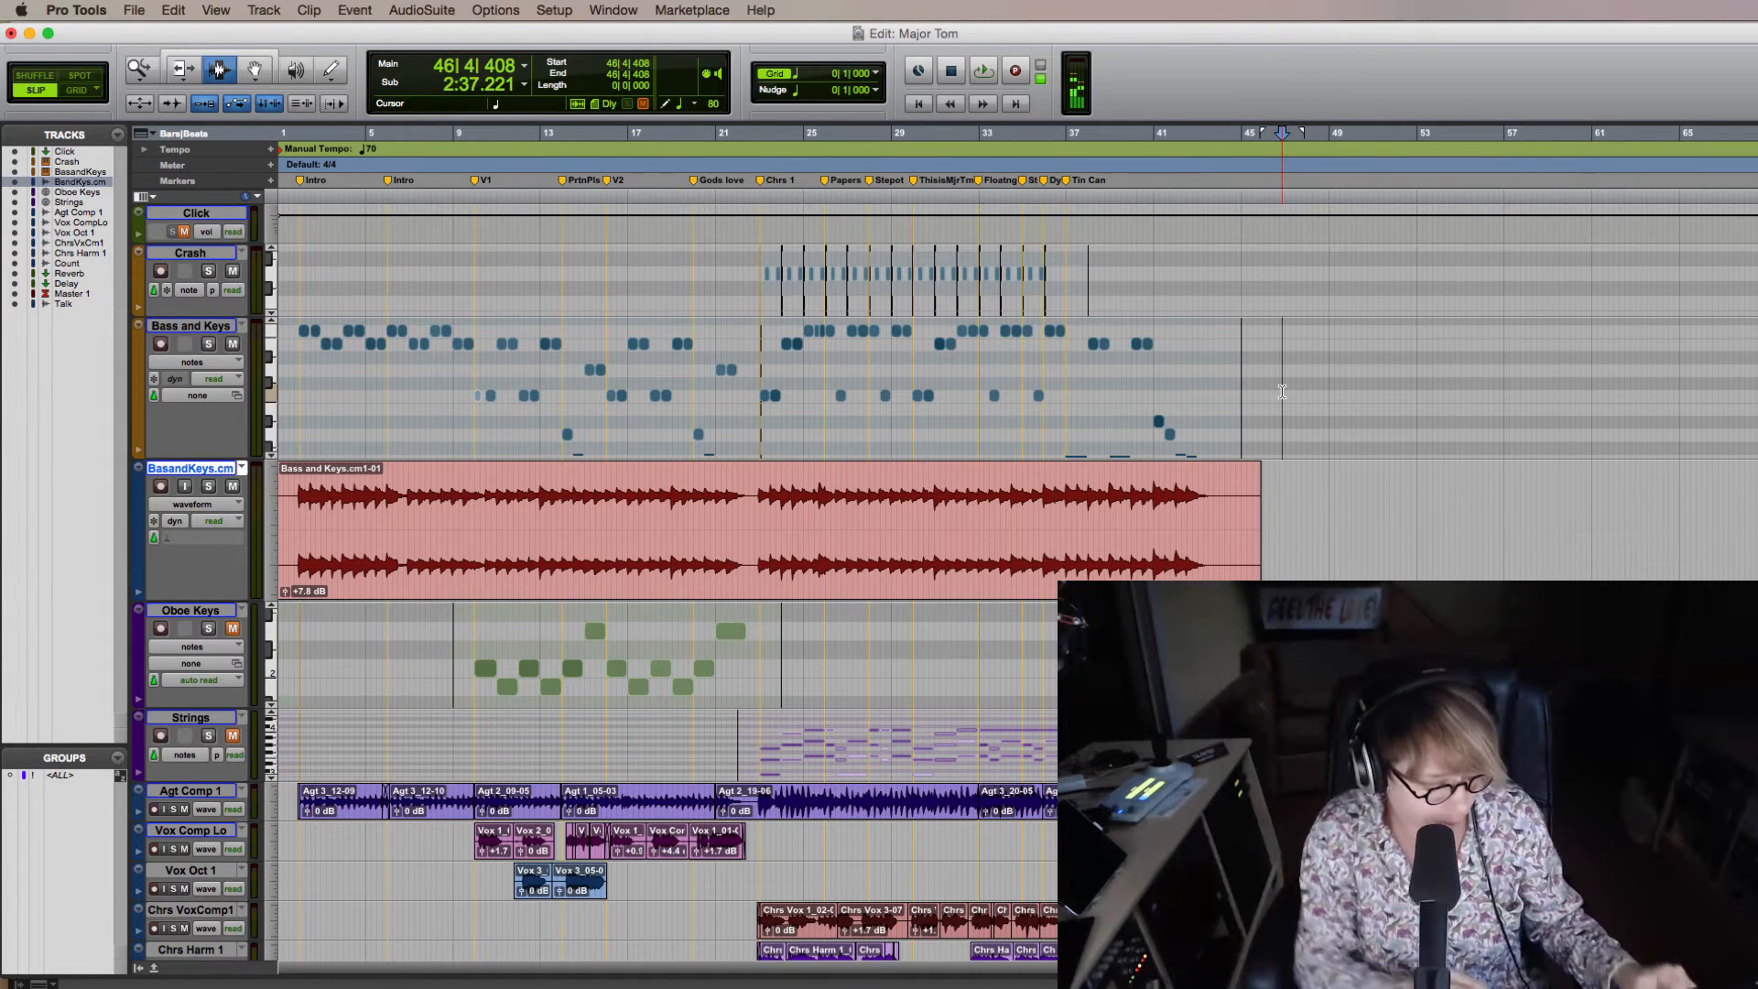
# - Create one new MIDI track in Ticks and place it directly below the Bass and Keys track
pyautogui.press('super+shift+n')
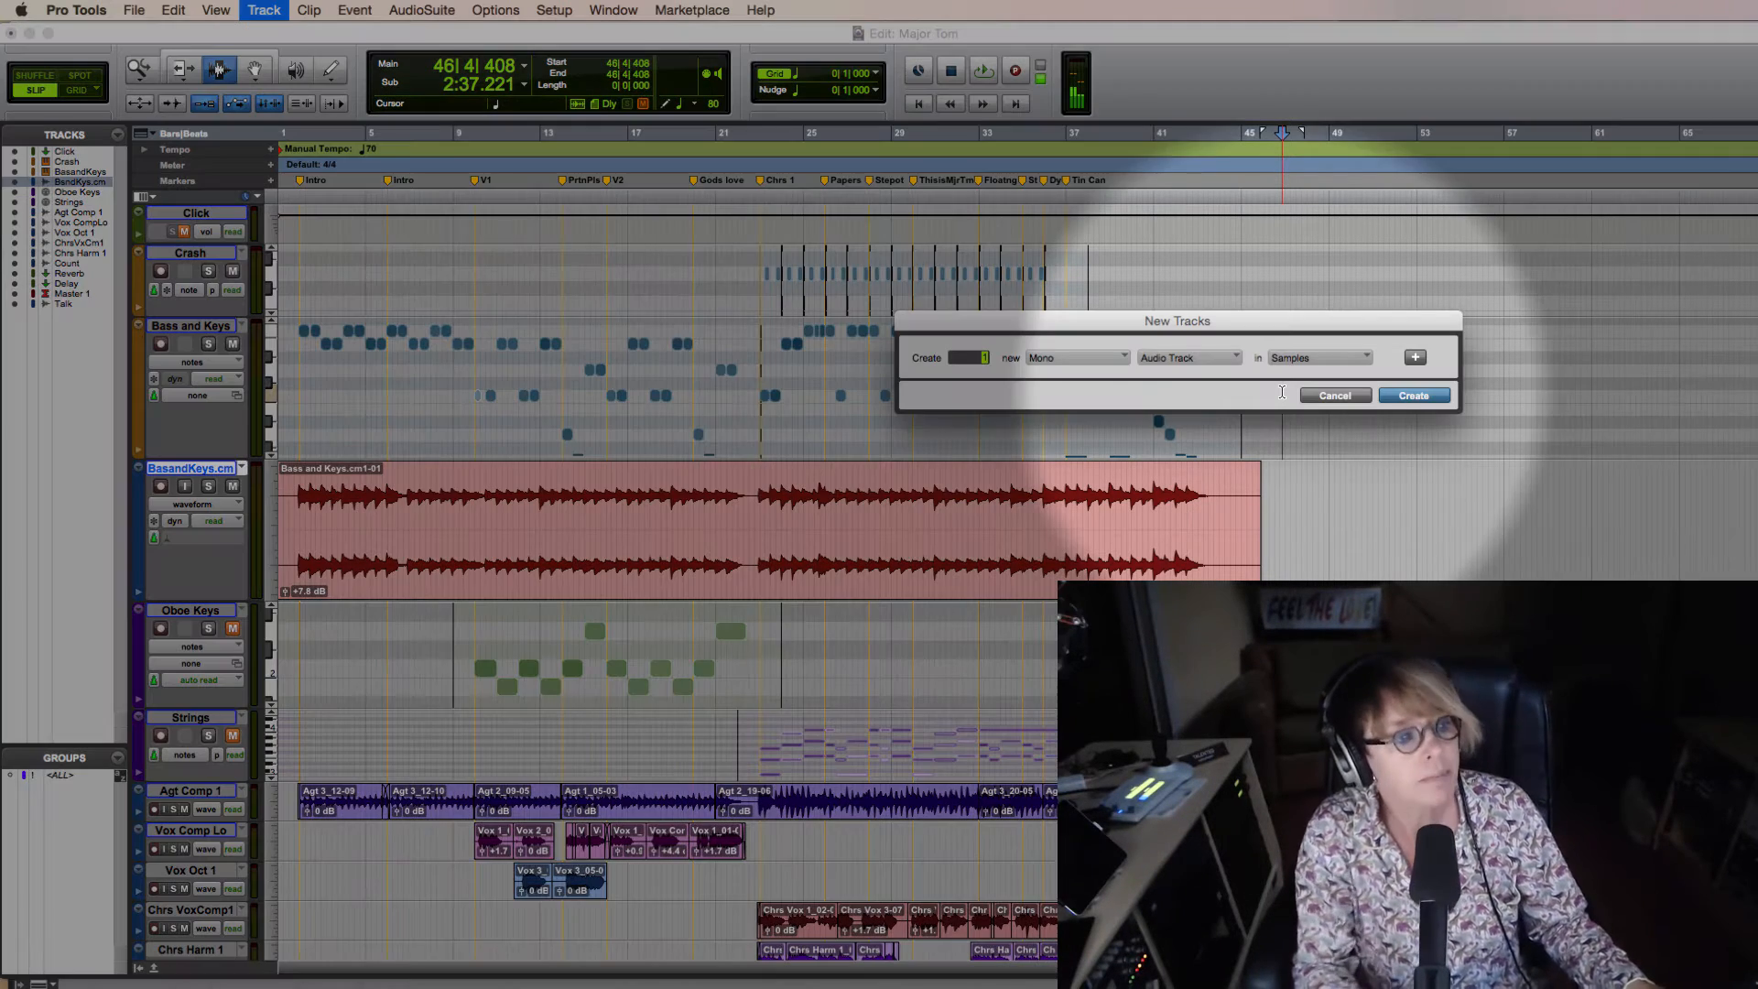
pyautogui.click(1209, 361)
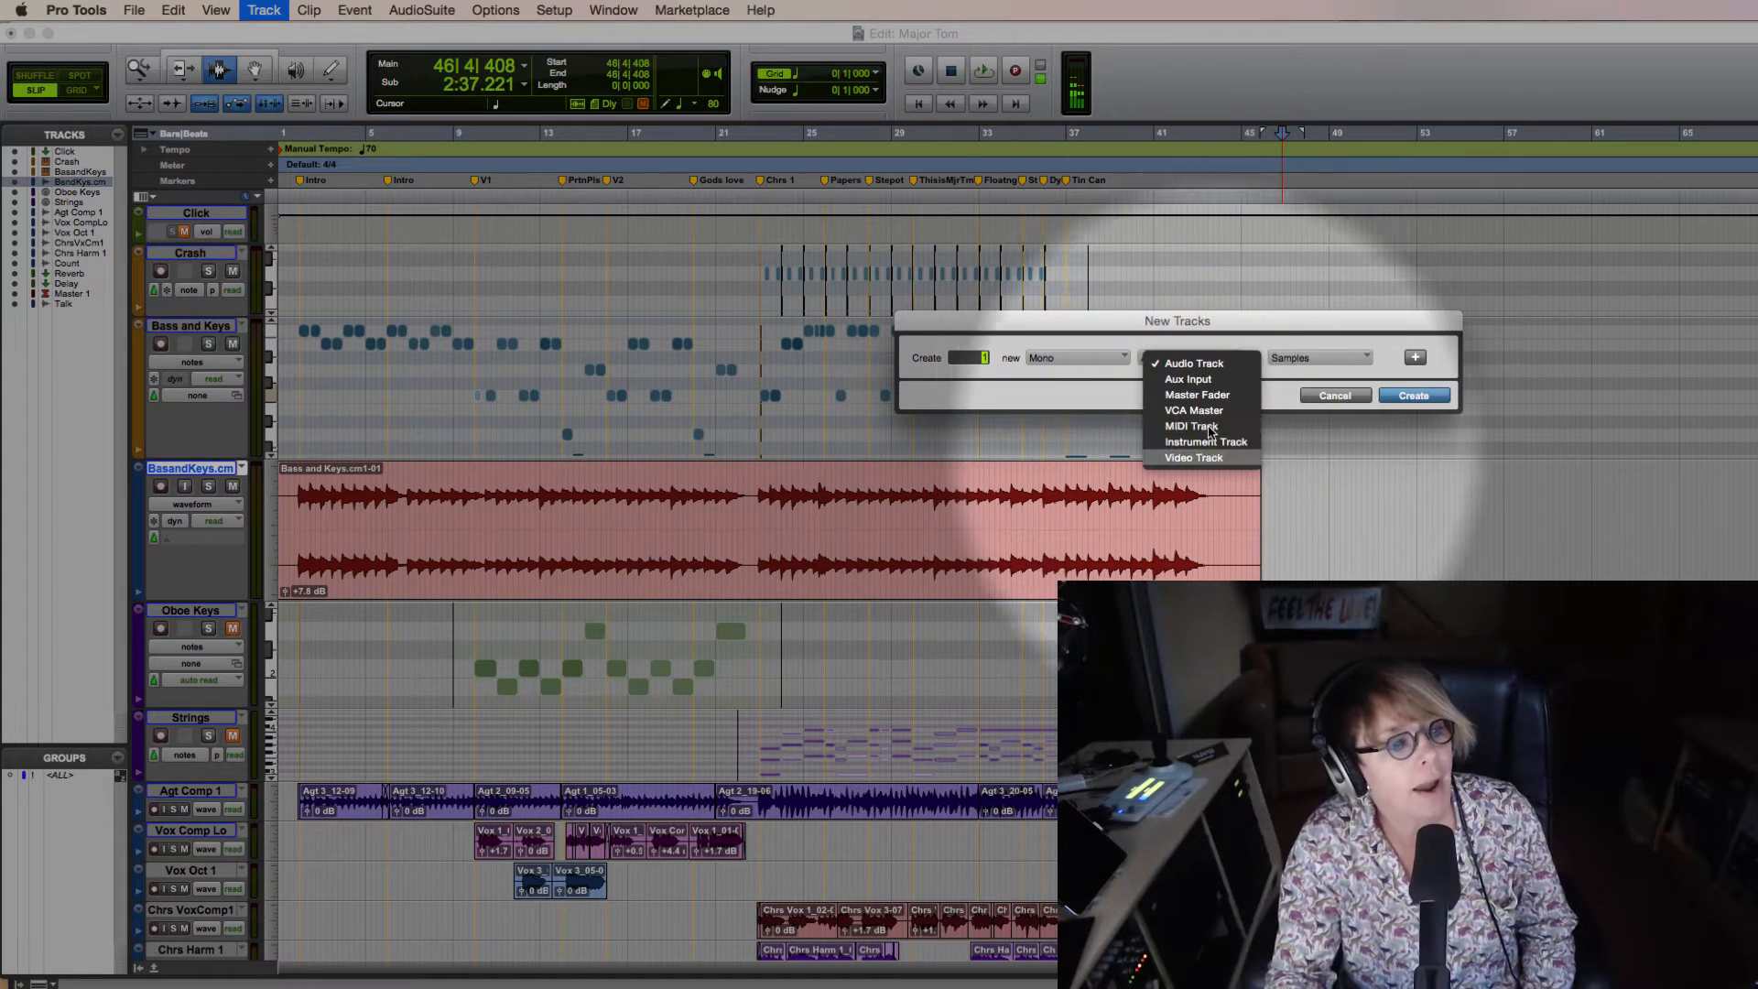
pyautogui.click(1308, 422)
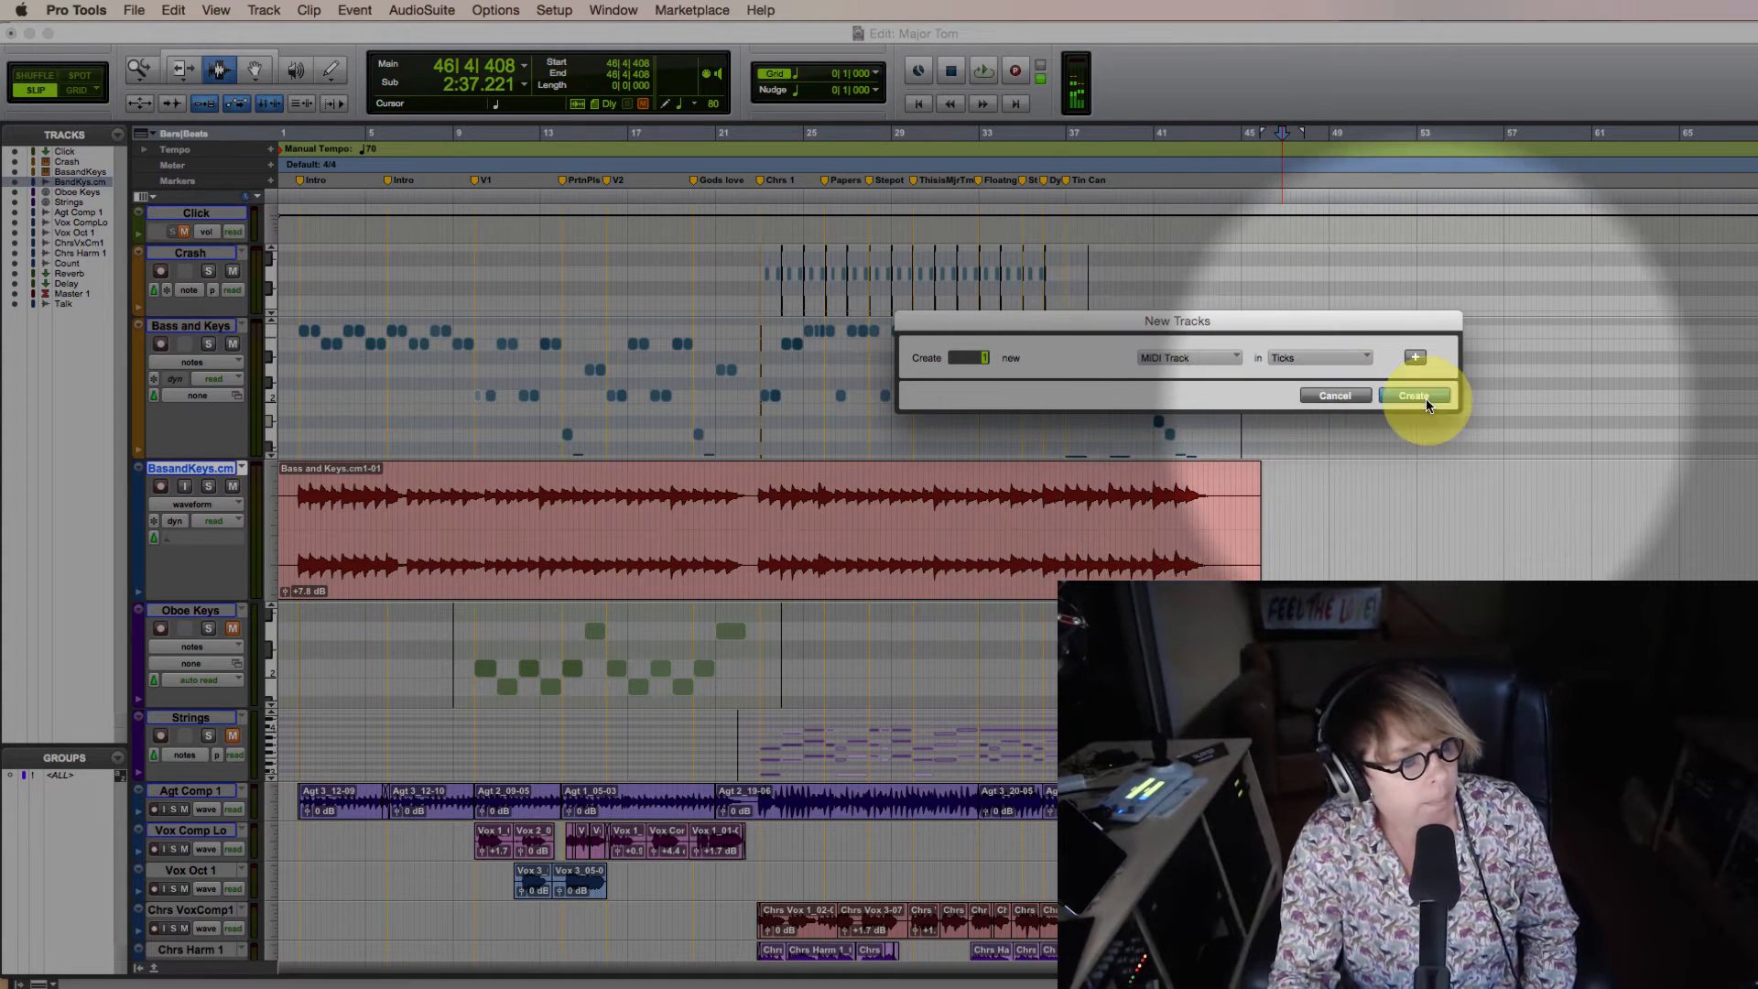
pyautogui.click(1419, 396)
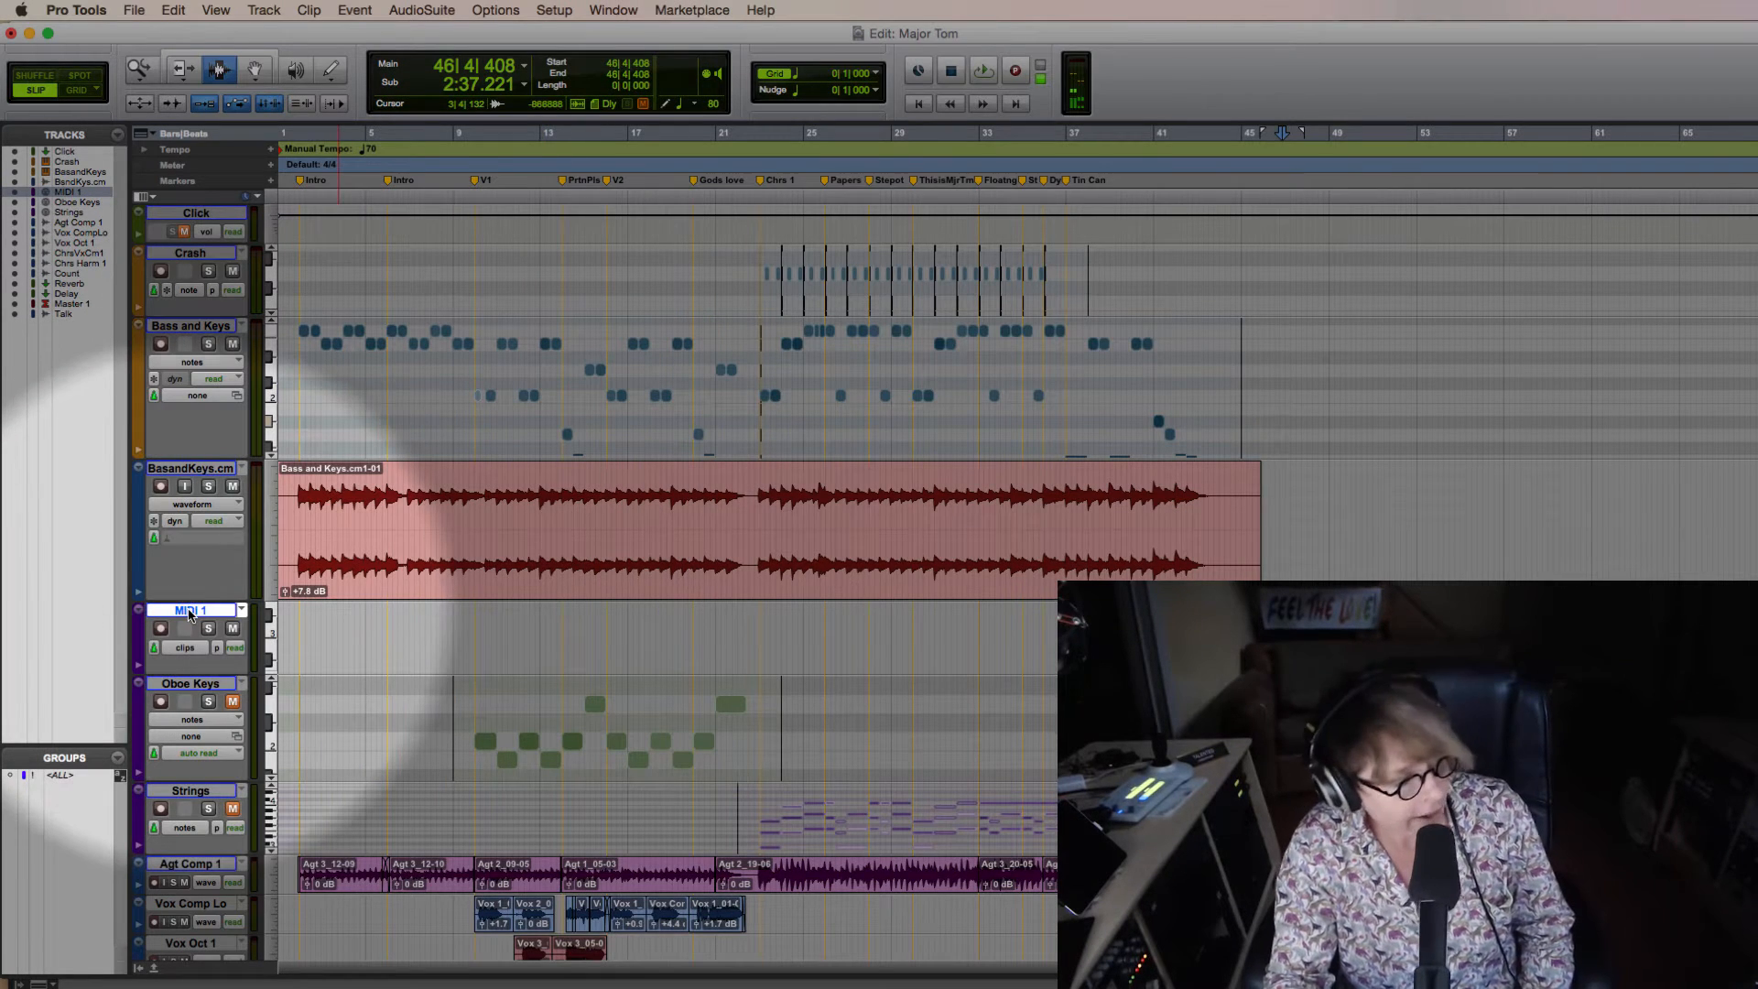
pyautogui.moveTo(204, 612); pyautogui.dragTo(205, 465)
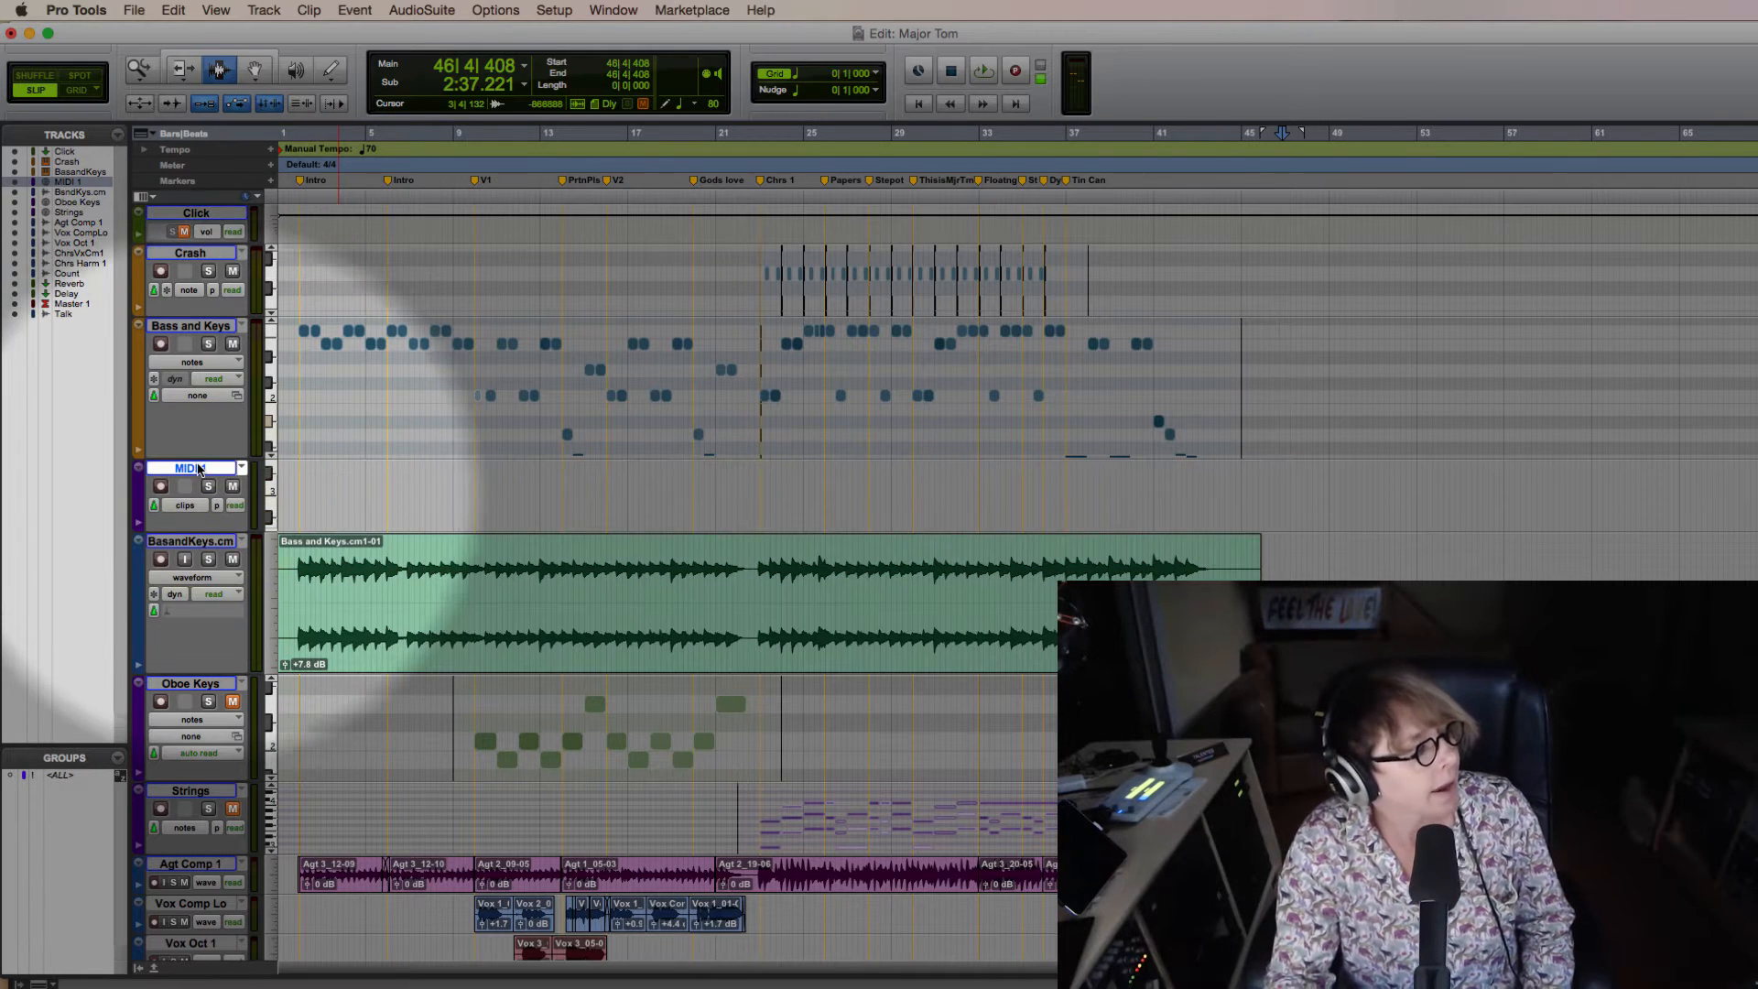
# - Rename the new MIDI track as Bass Midi
pyautogui.doubleClick(191, 468)
pyautogui.write('Bass')
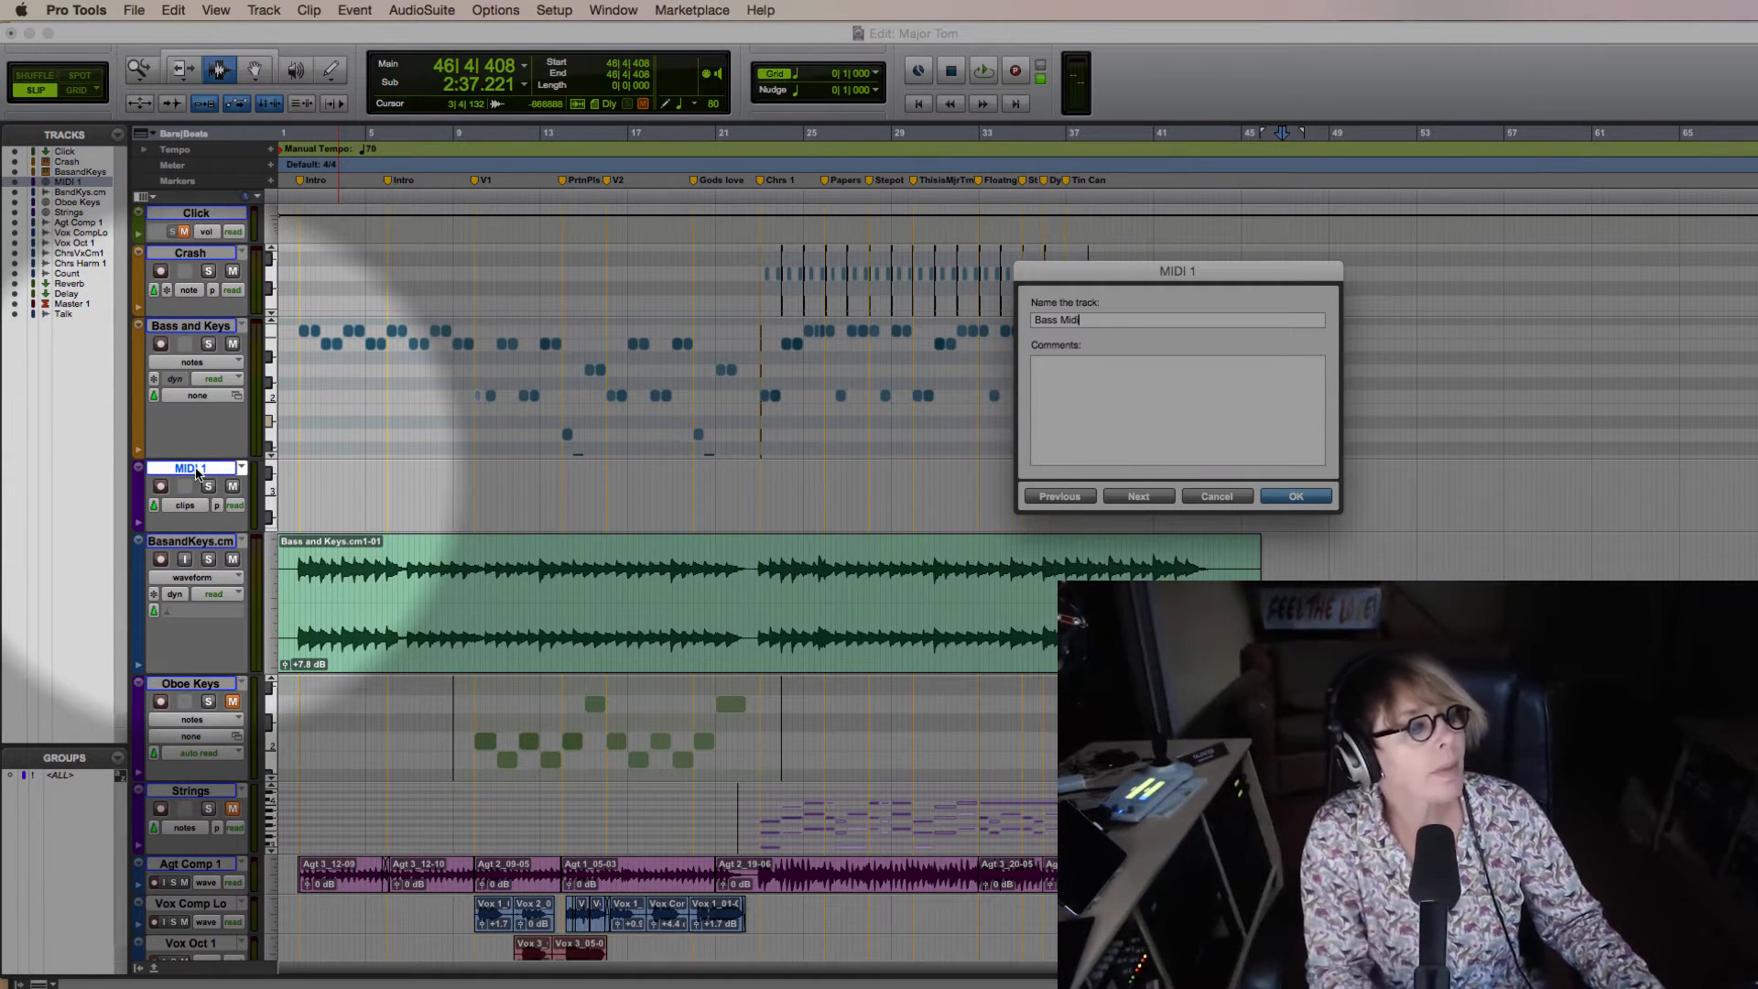
pyautogui.write(' Midi')
pyautogui.press('Return')
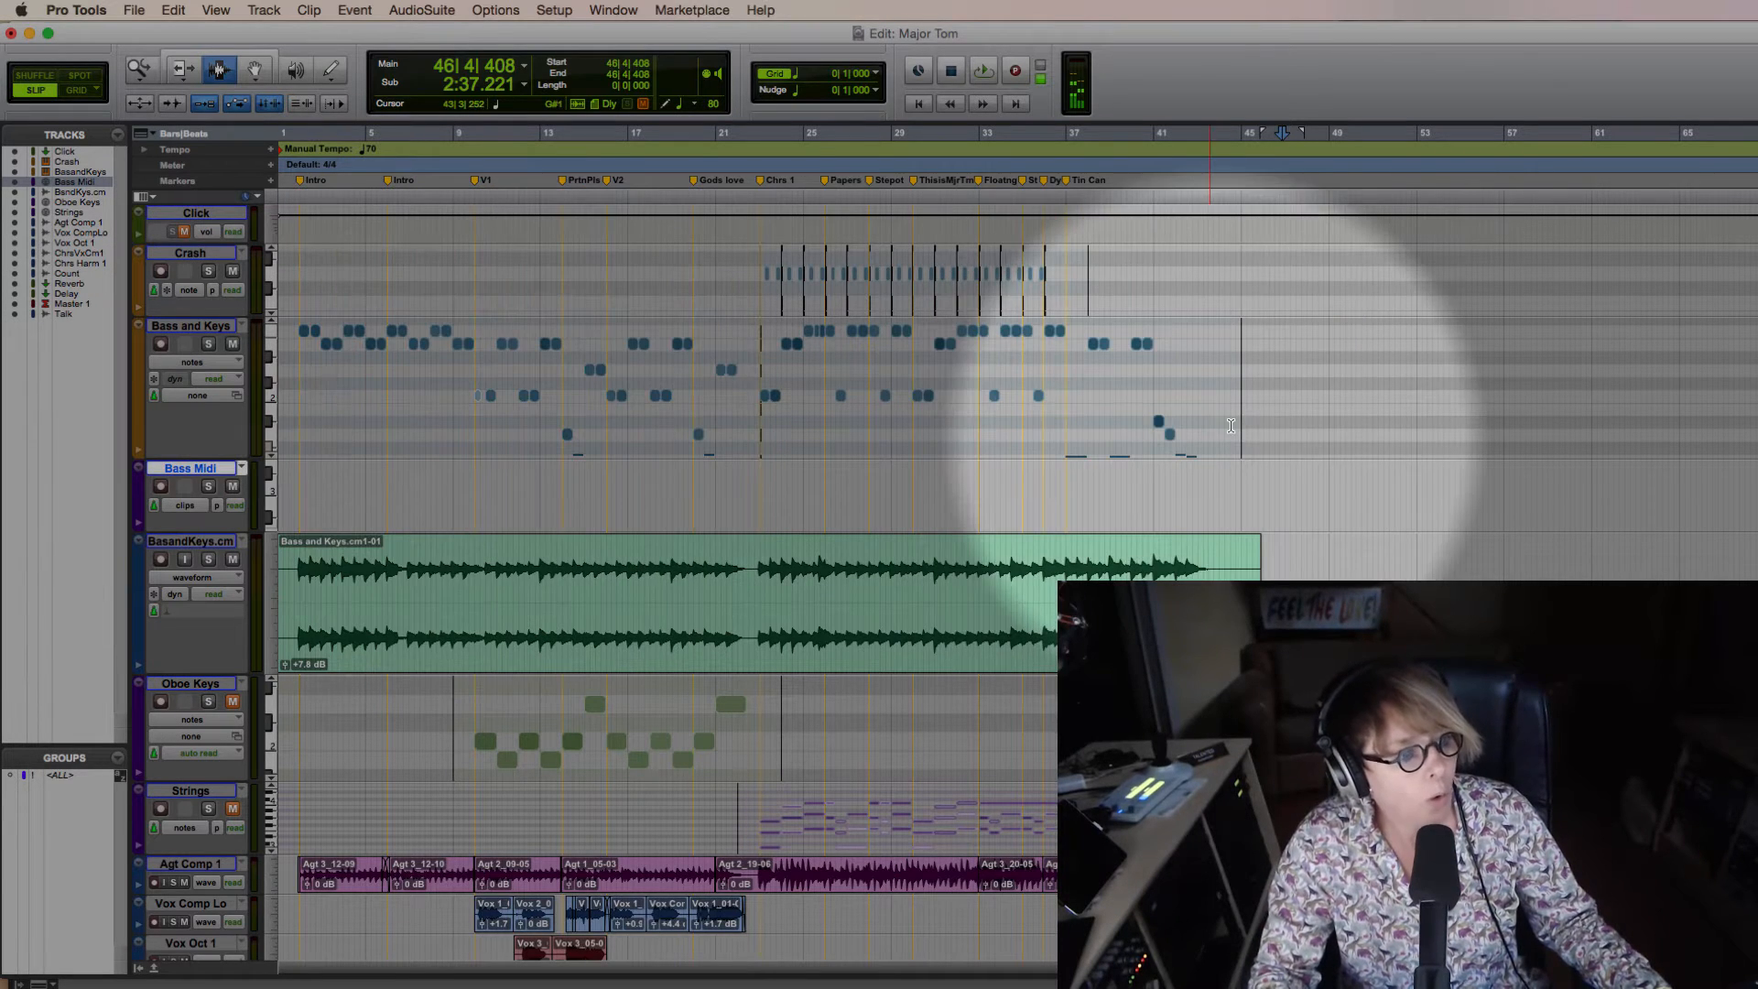
# - Cut all the MIDI notes from the Bass and Keys track and paste them at the session start on the Bass Midi track
pyautogui.click(1233, 421)
pyautogui.moveTo(1234, 422); pyautogui.dragTo(244, 372)
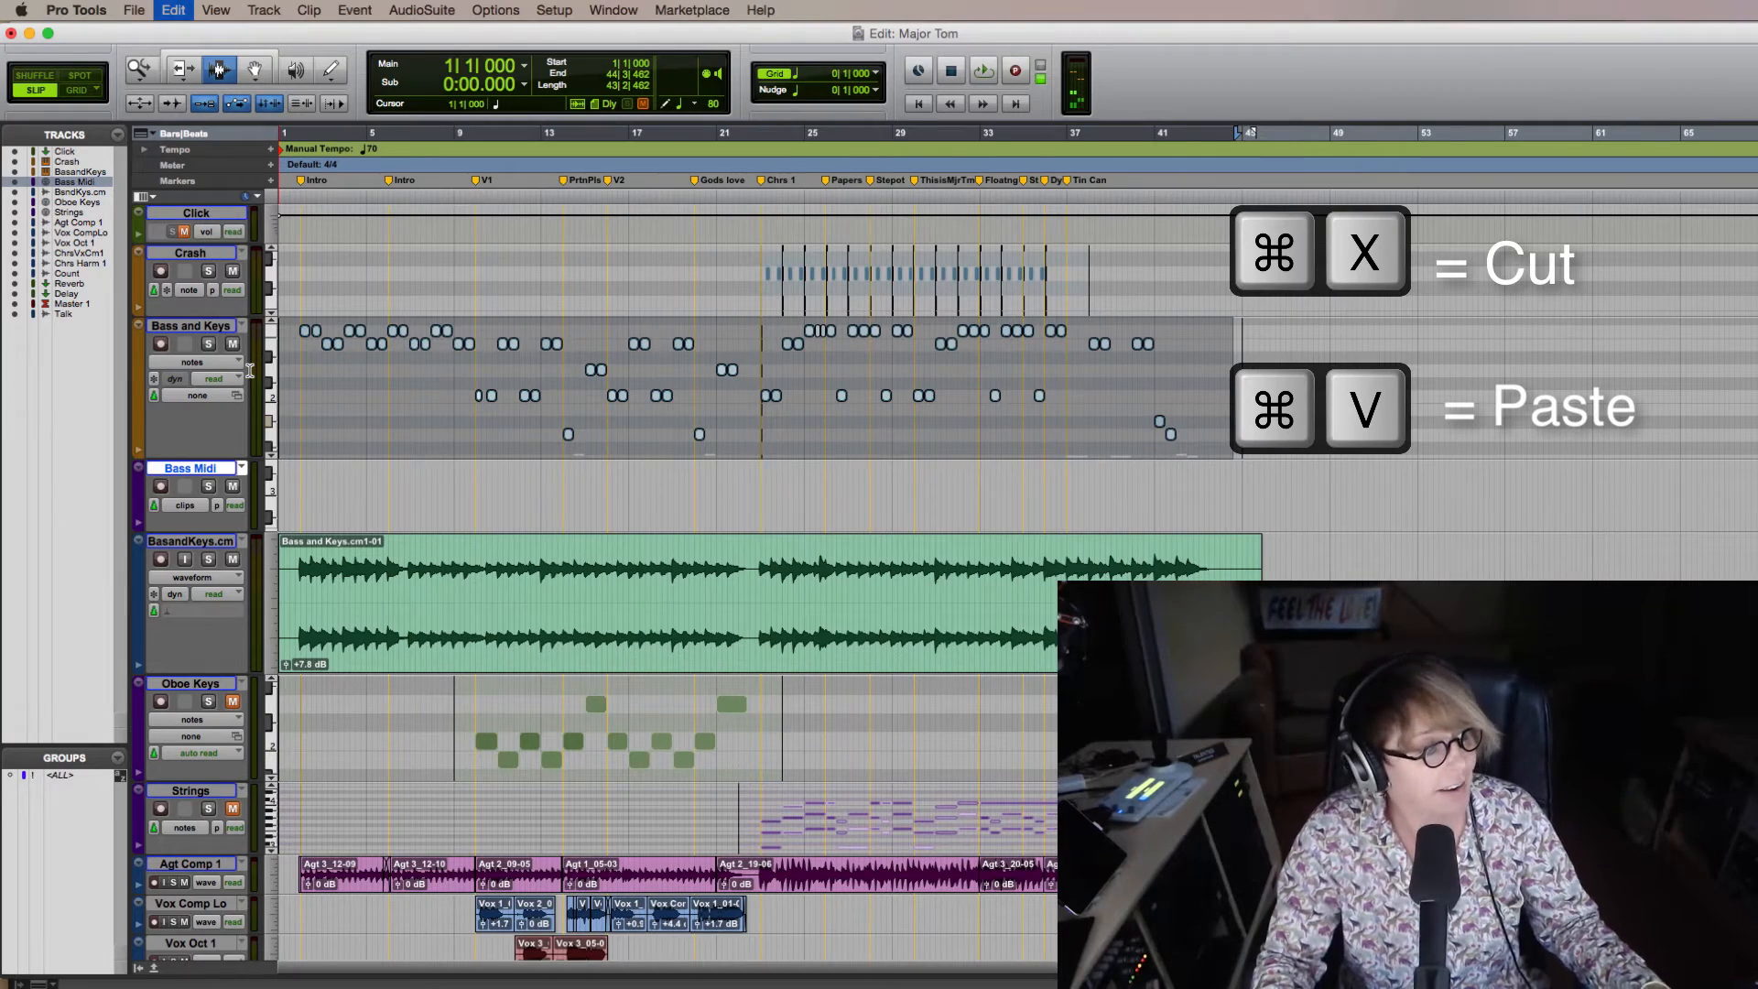
pyautogui.press('super+x')
pyautogui.click(293, 490)
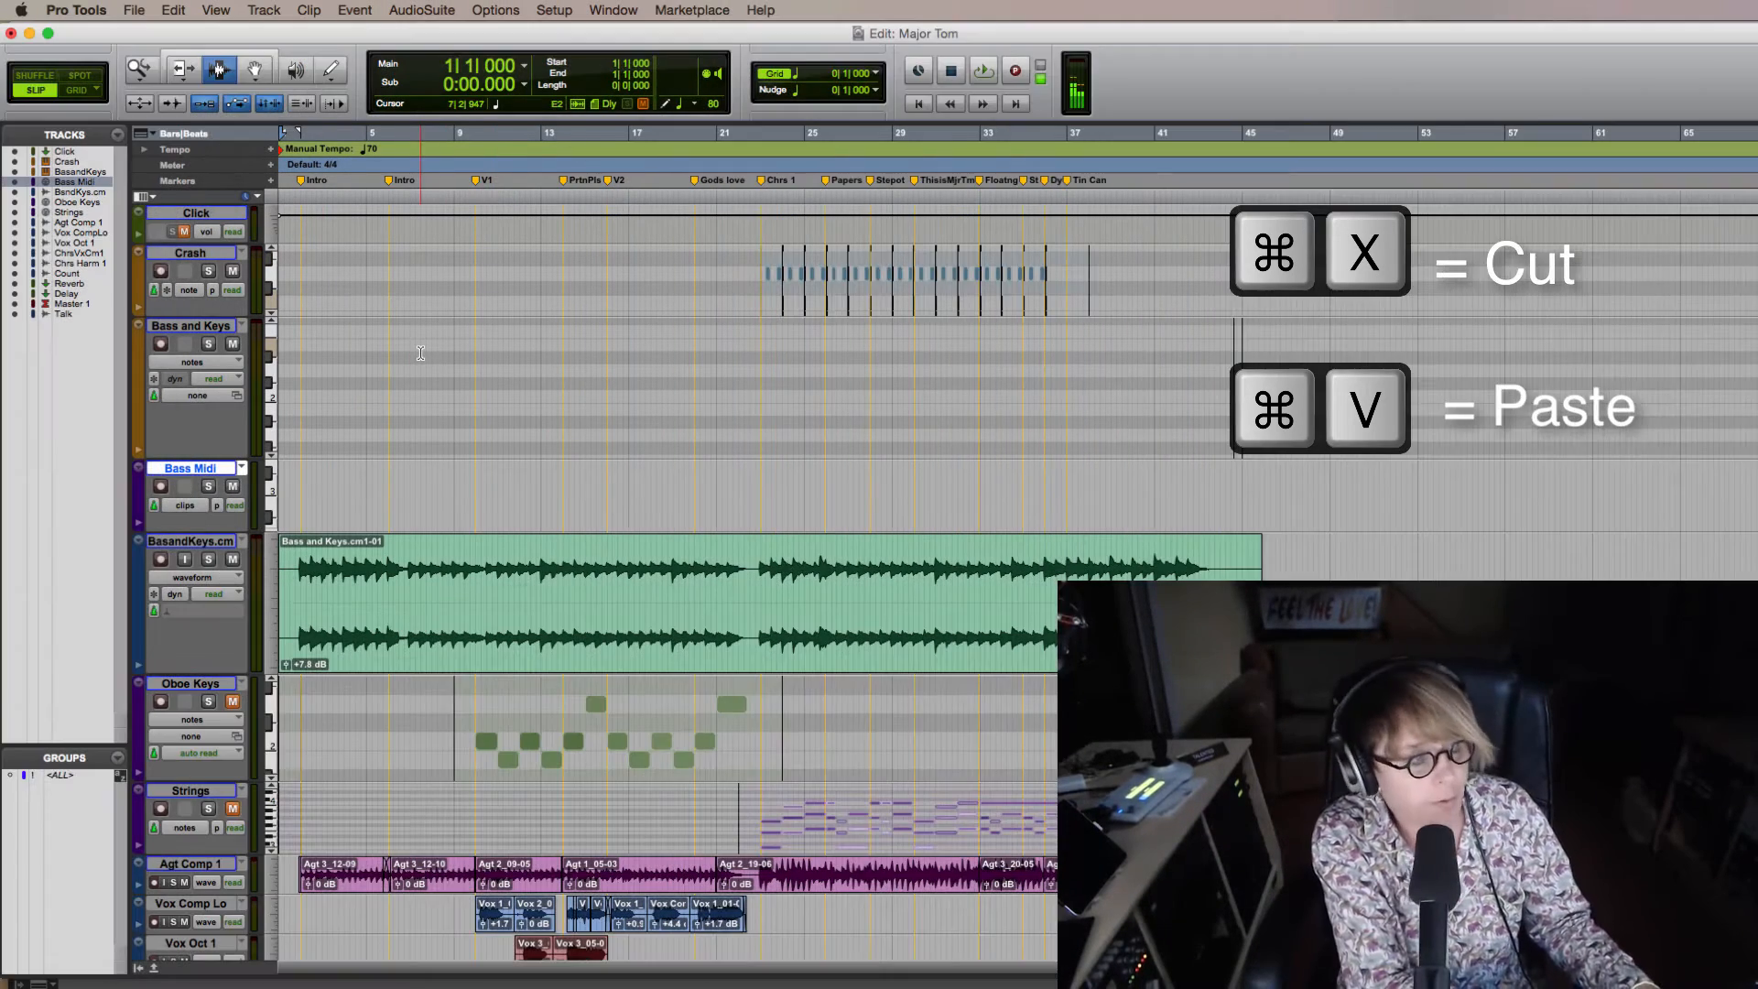
pyautogui.press('super+v')
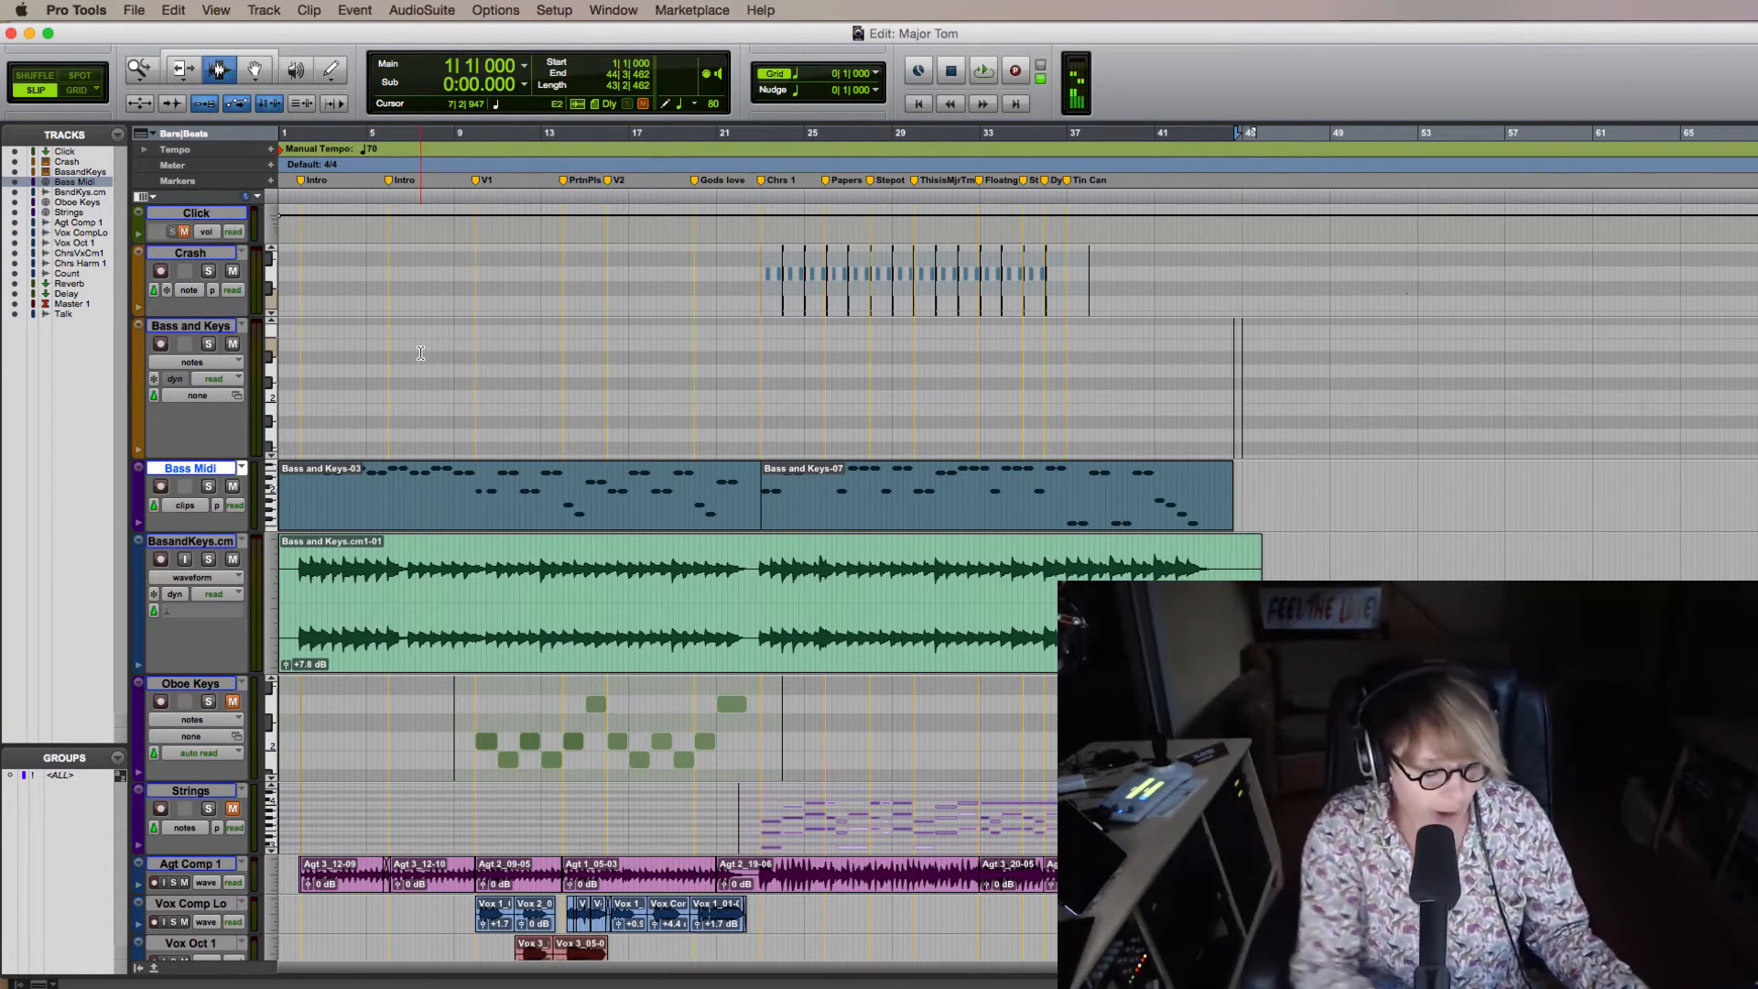
# - In the Mix window, route the Bass Midi track's output to channel-1 of Bass and Keys - Xpand!2 2
pyautogui.press('super+equal')
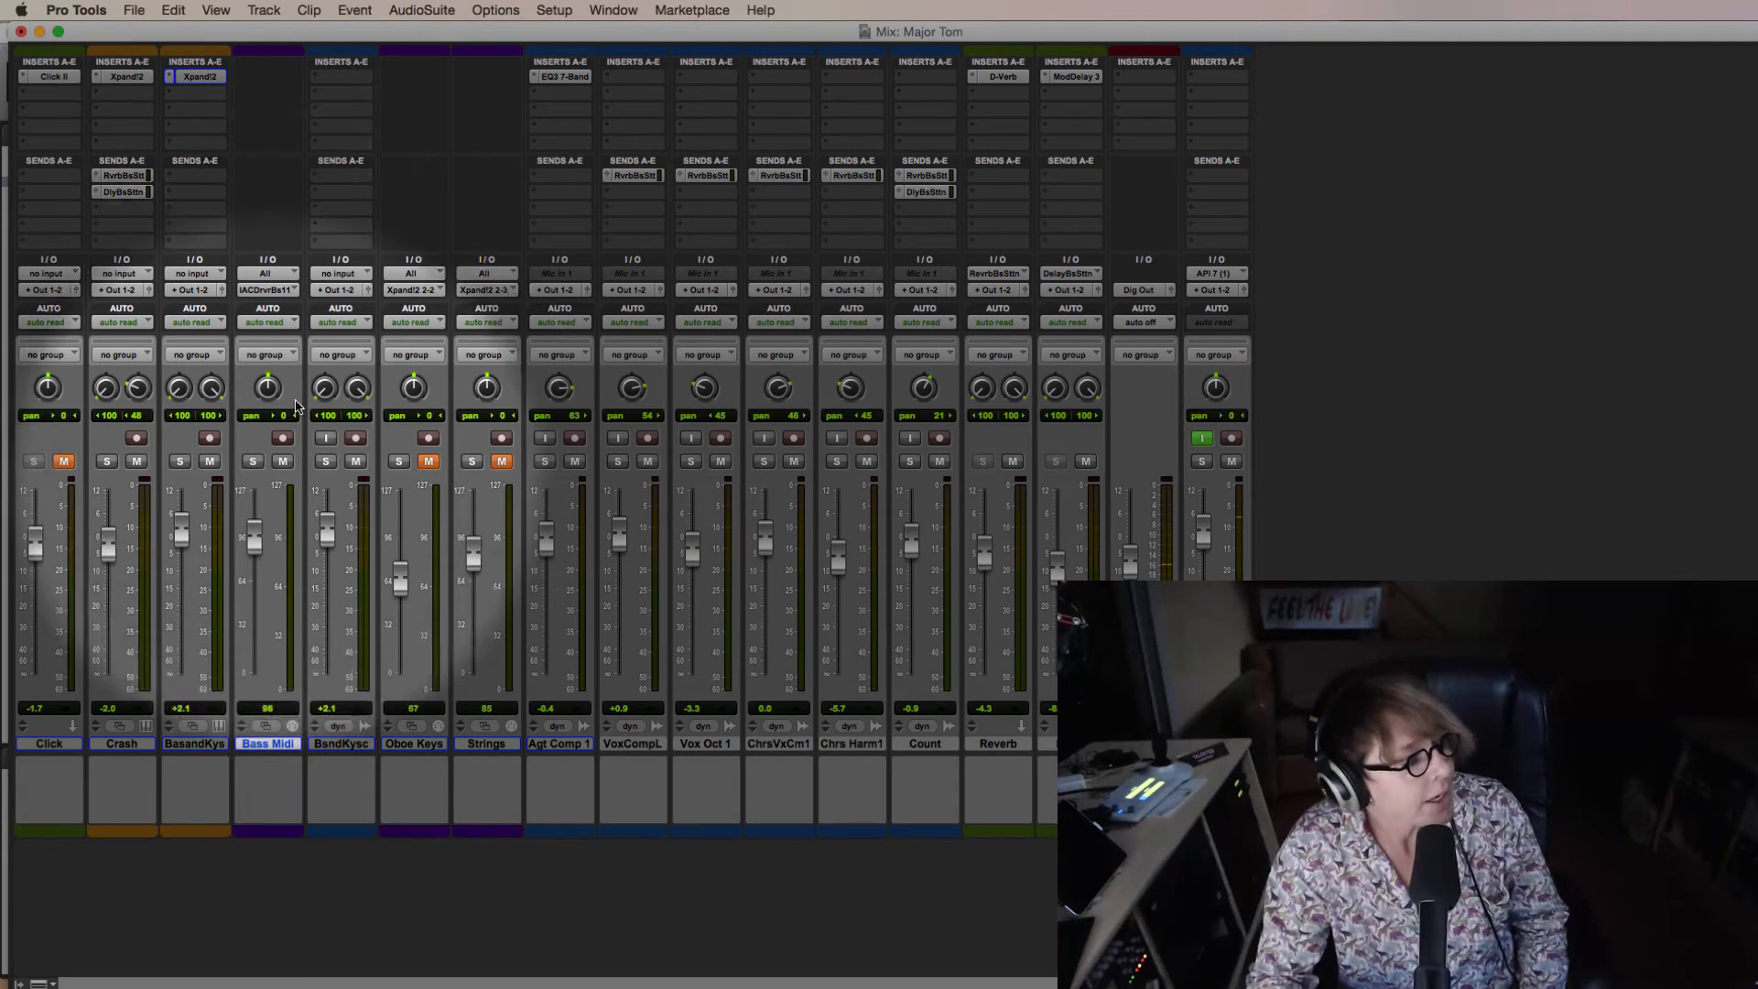
pyautogui.click(265, 291)
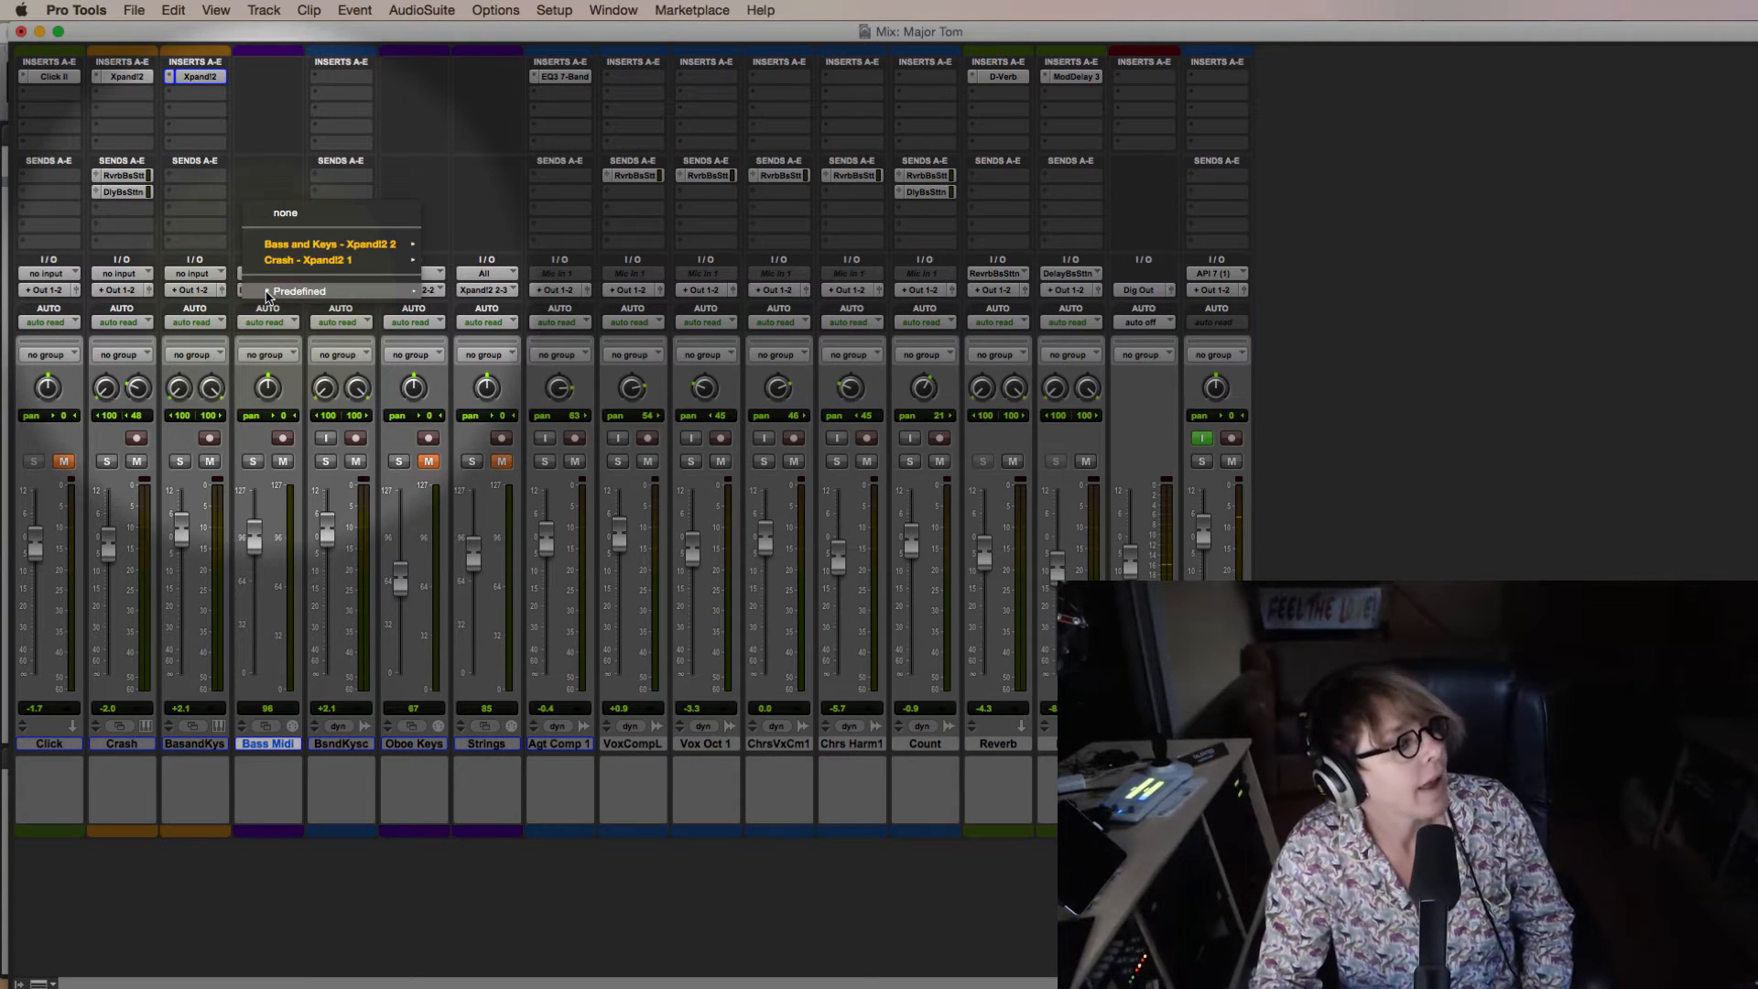
pyautogui.moveTo(382, 249)
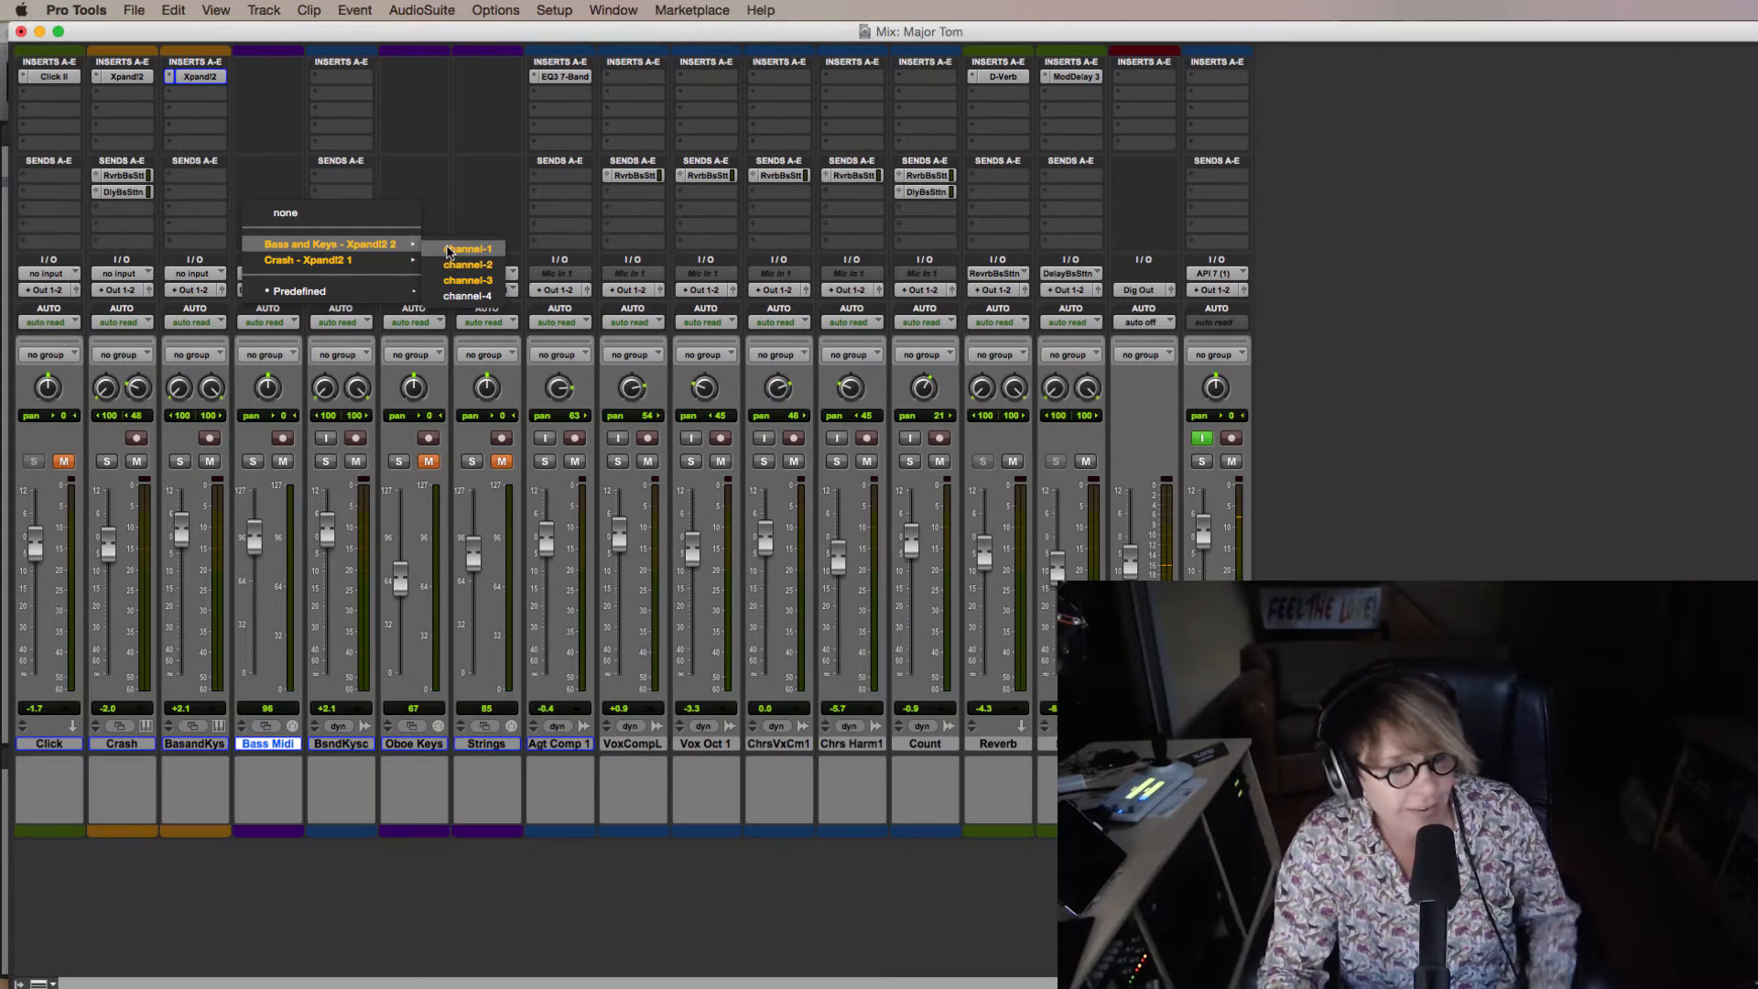
pyautogui.click(449, 250)
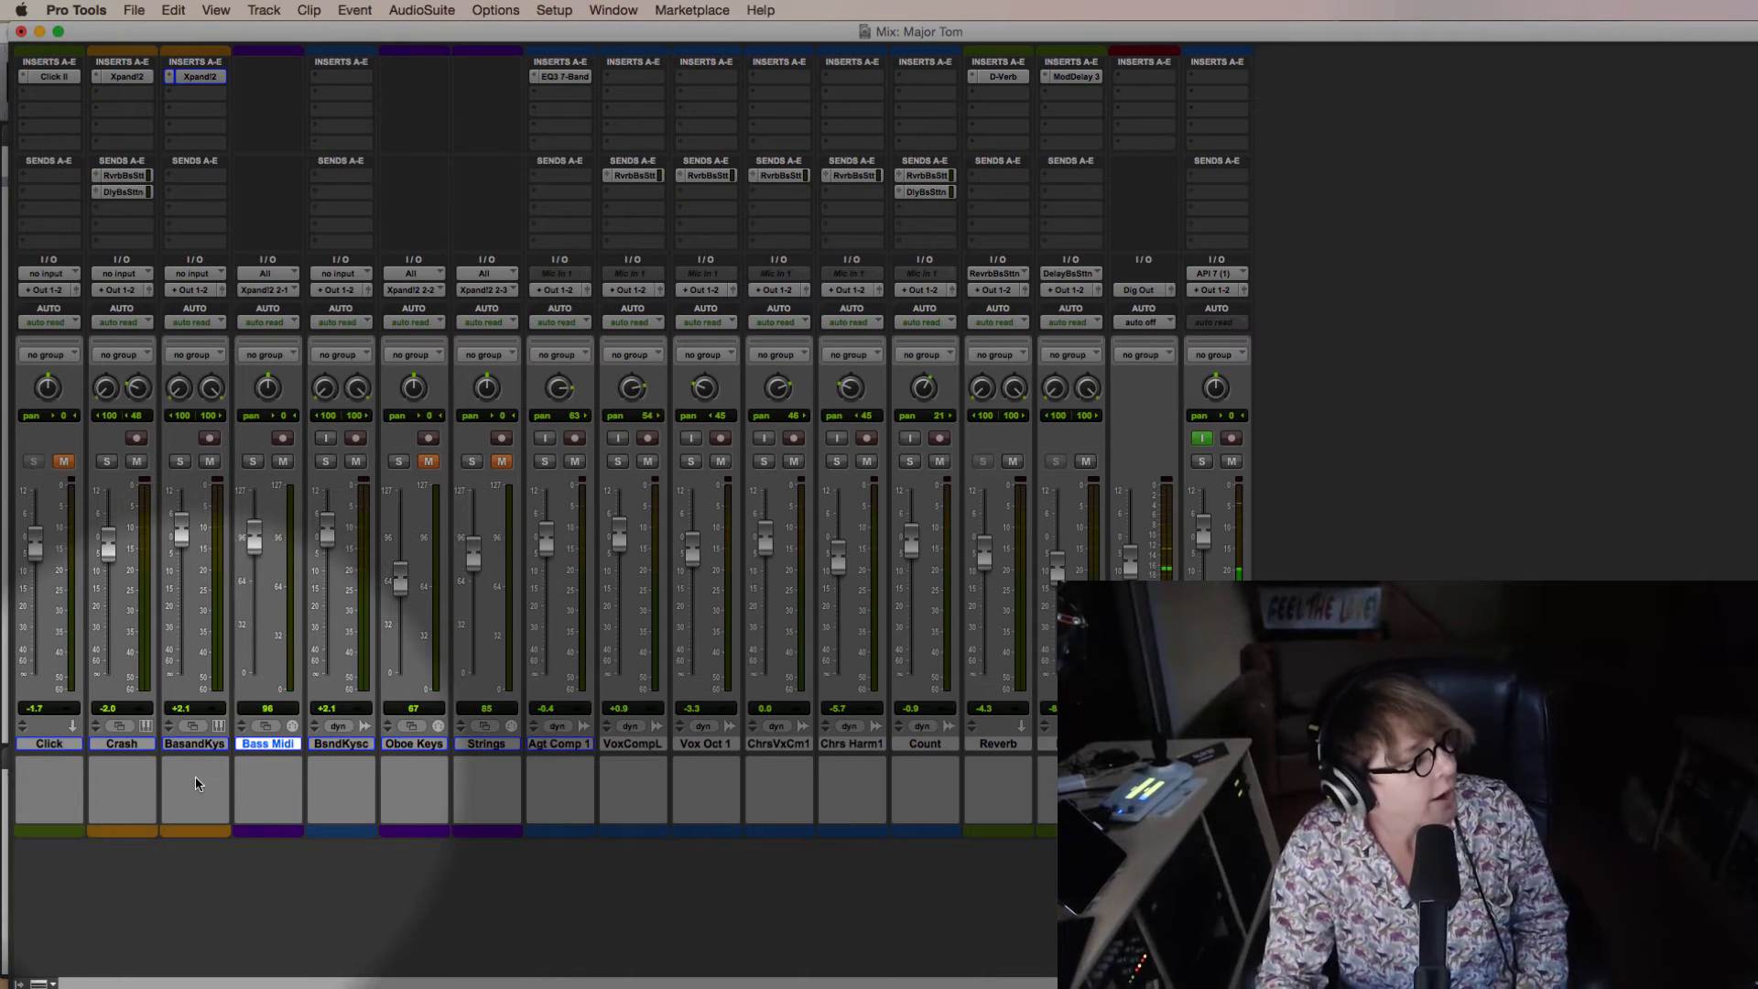
# - Enter the comment "Xpand 1" for the Crash track in the Mix window
pyautogui.click(195, 777)
pyautogui.click(271, 773)
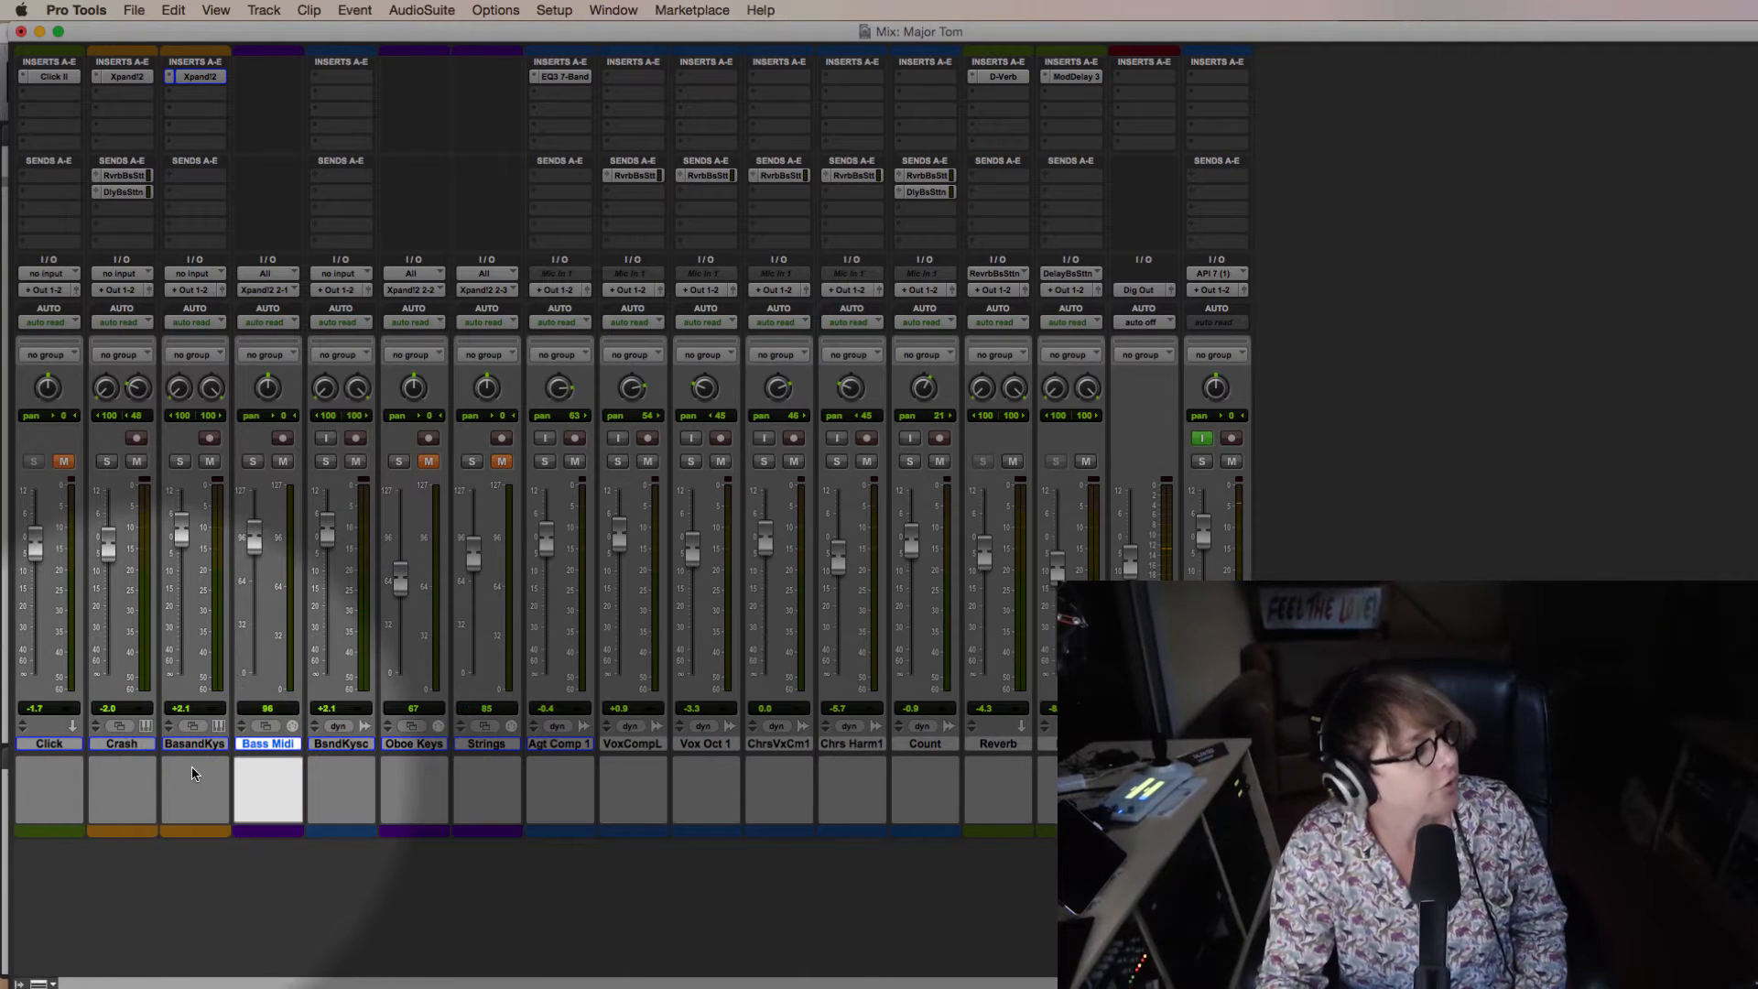
pyautogui.click(115, 776)
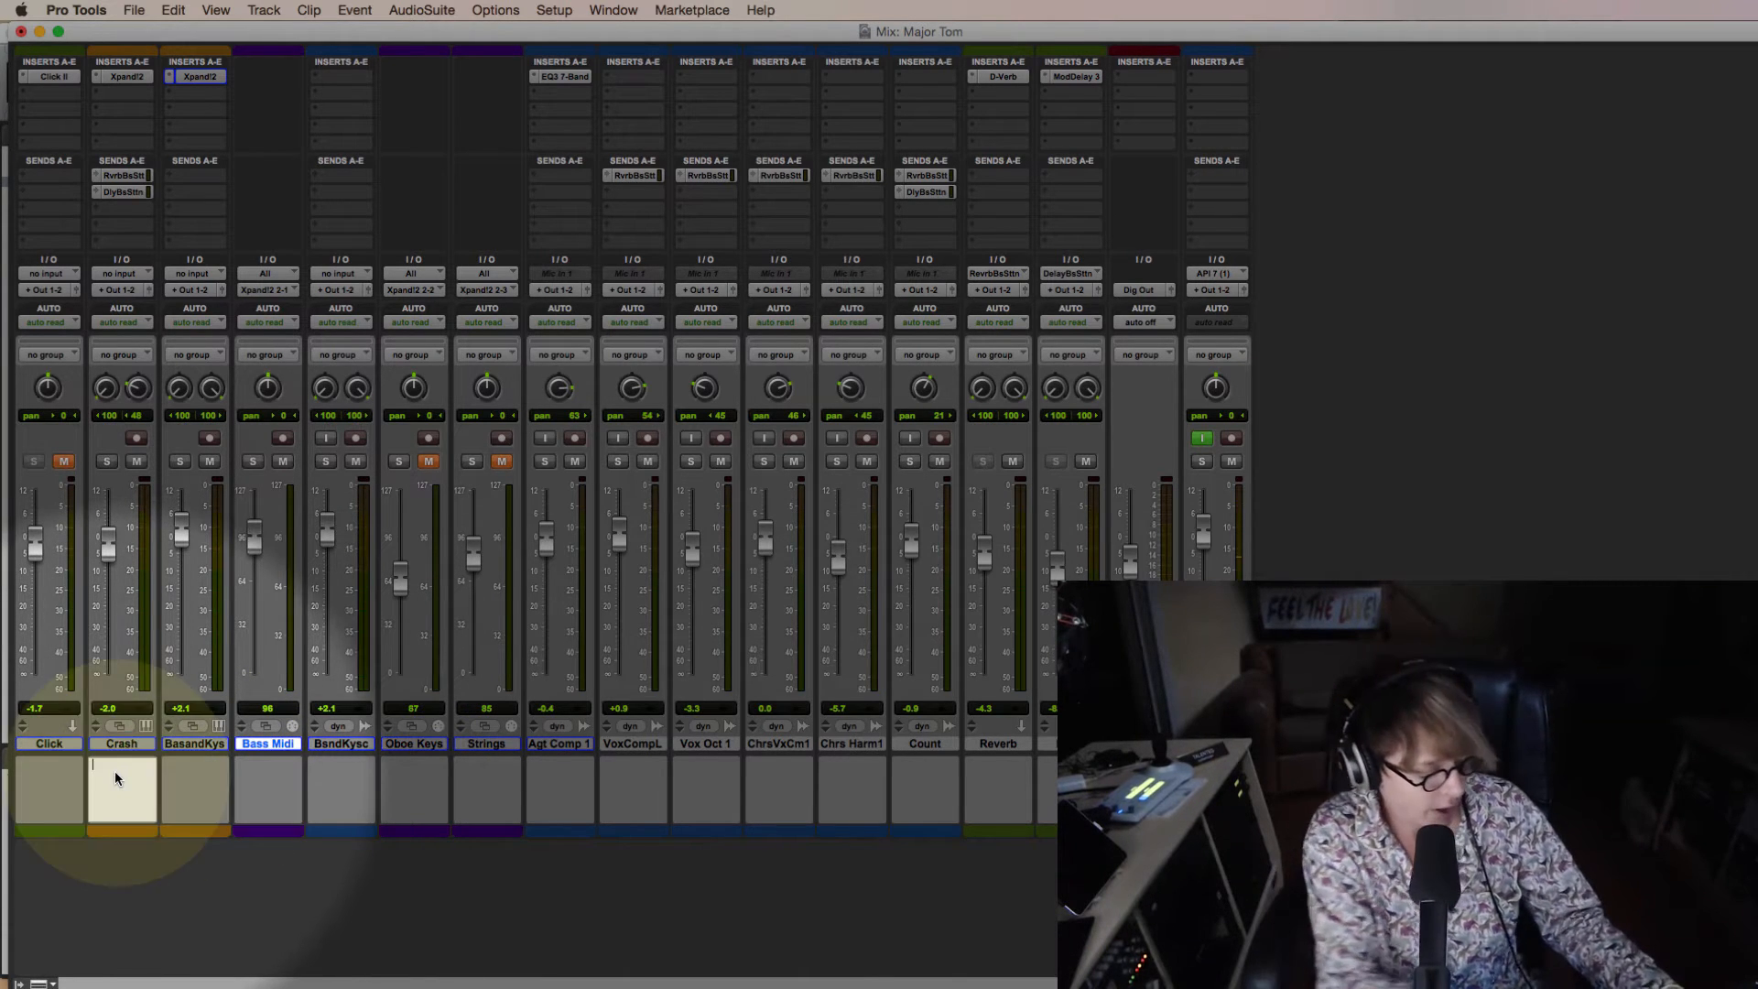
pyautogui.write('Xpand 1')
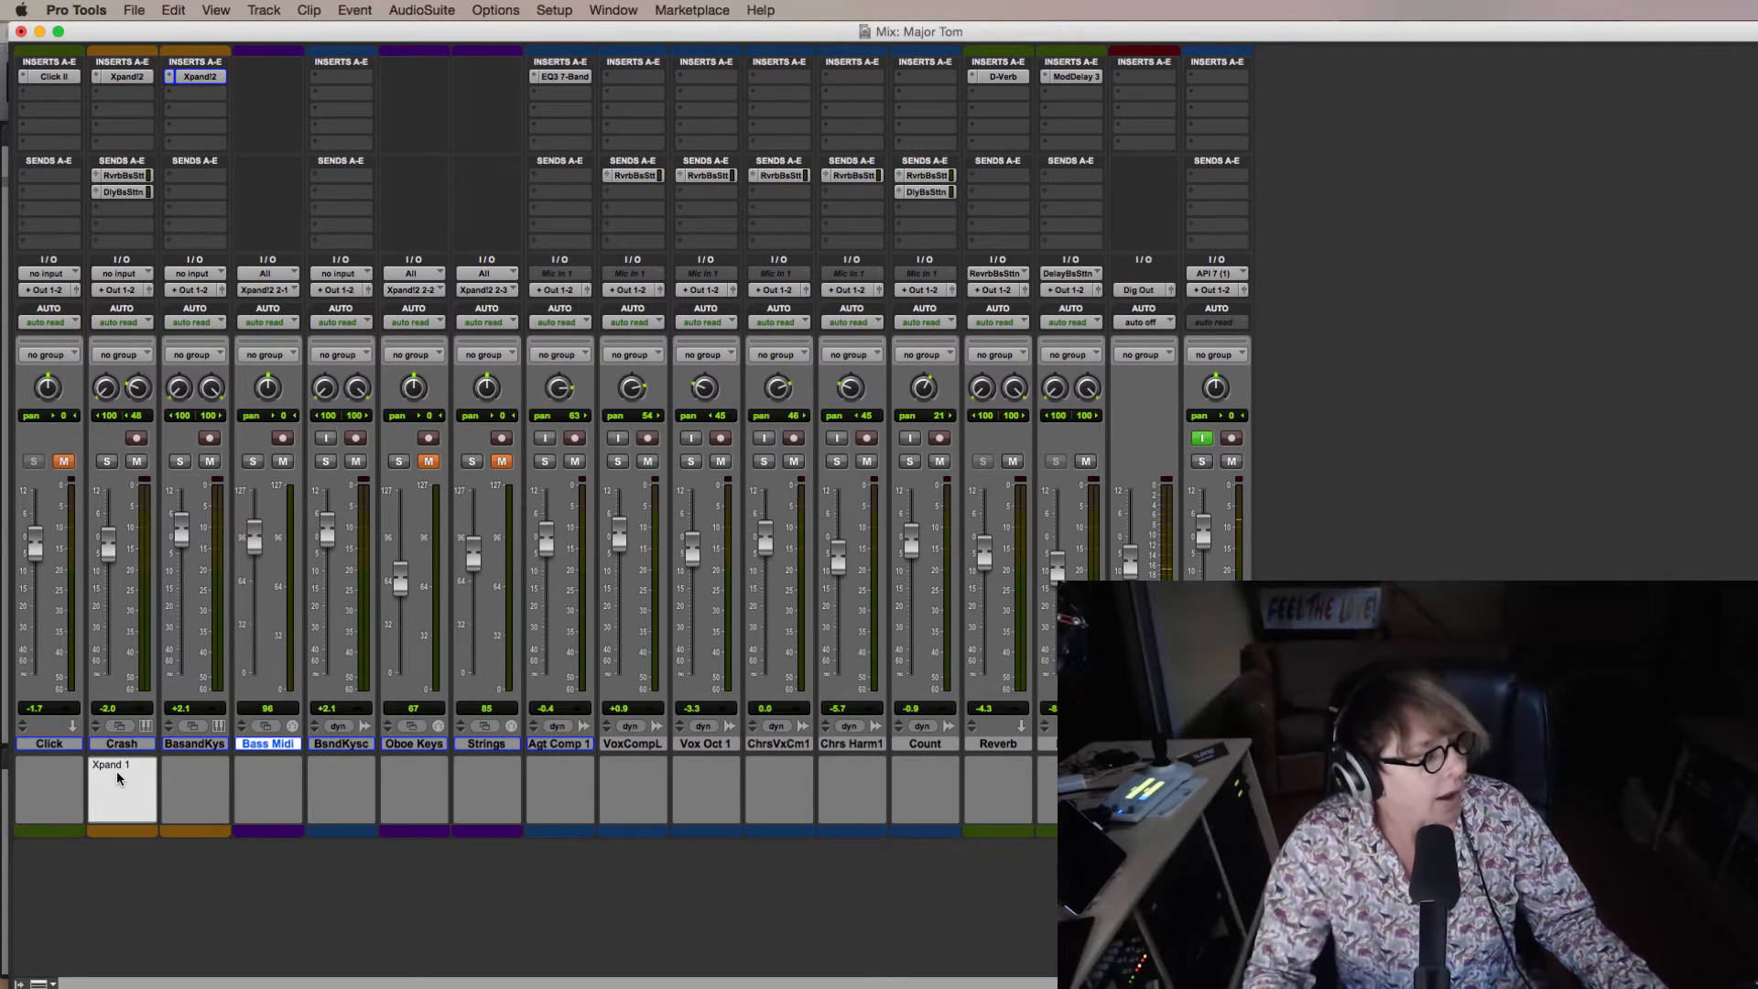
pyautogui.click(545, 774)
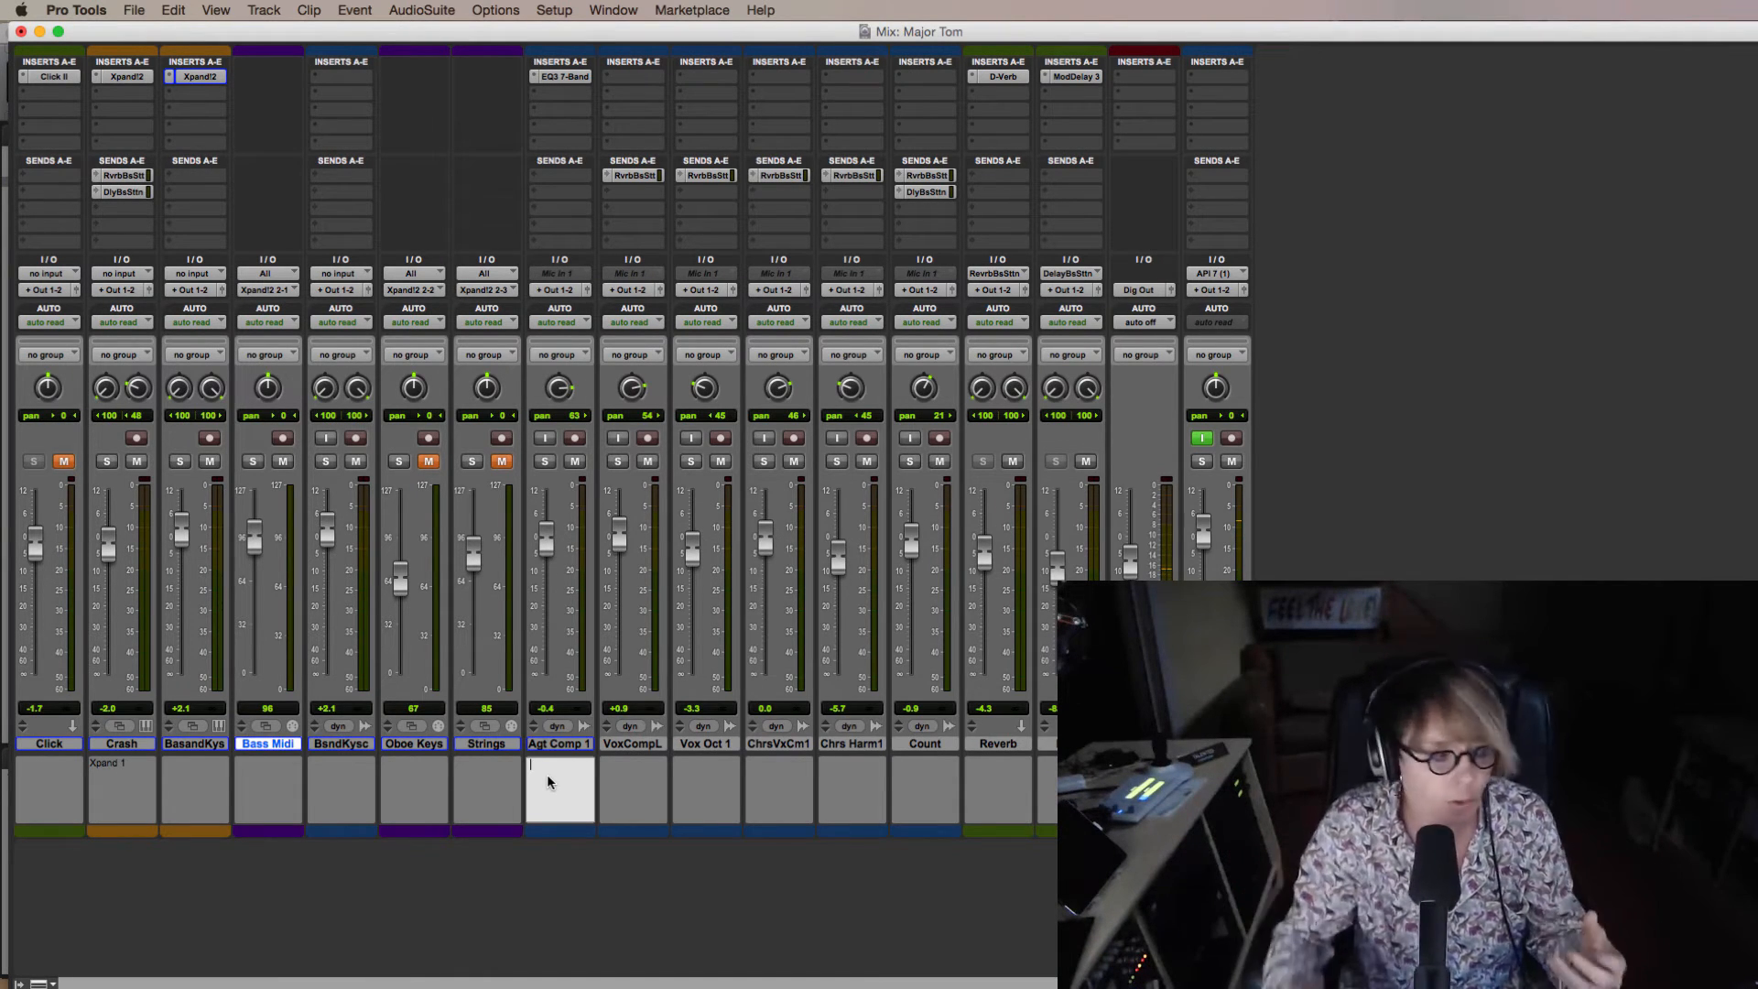
pyautogui.click(198, 769)
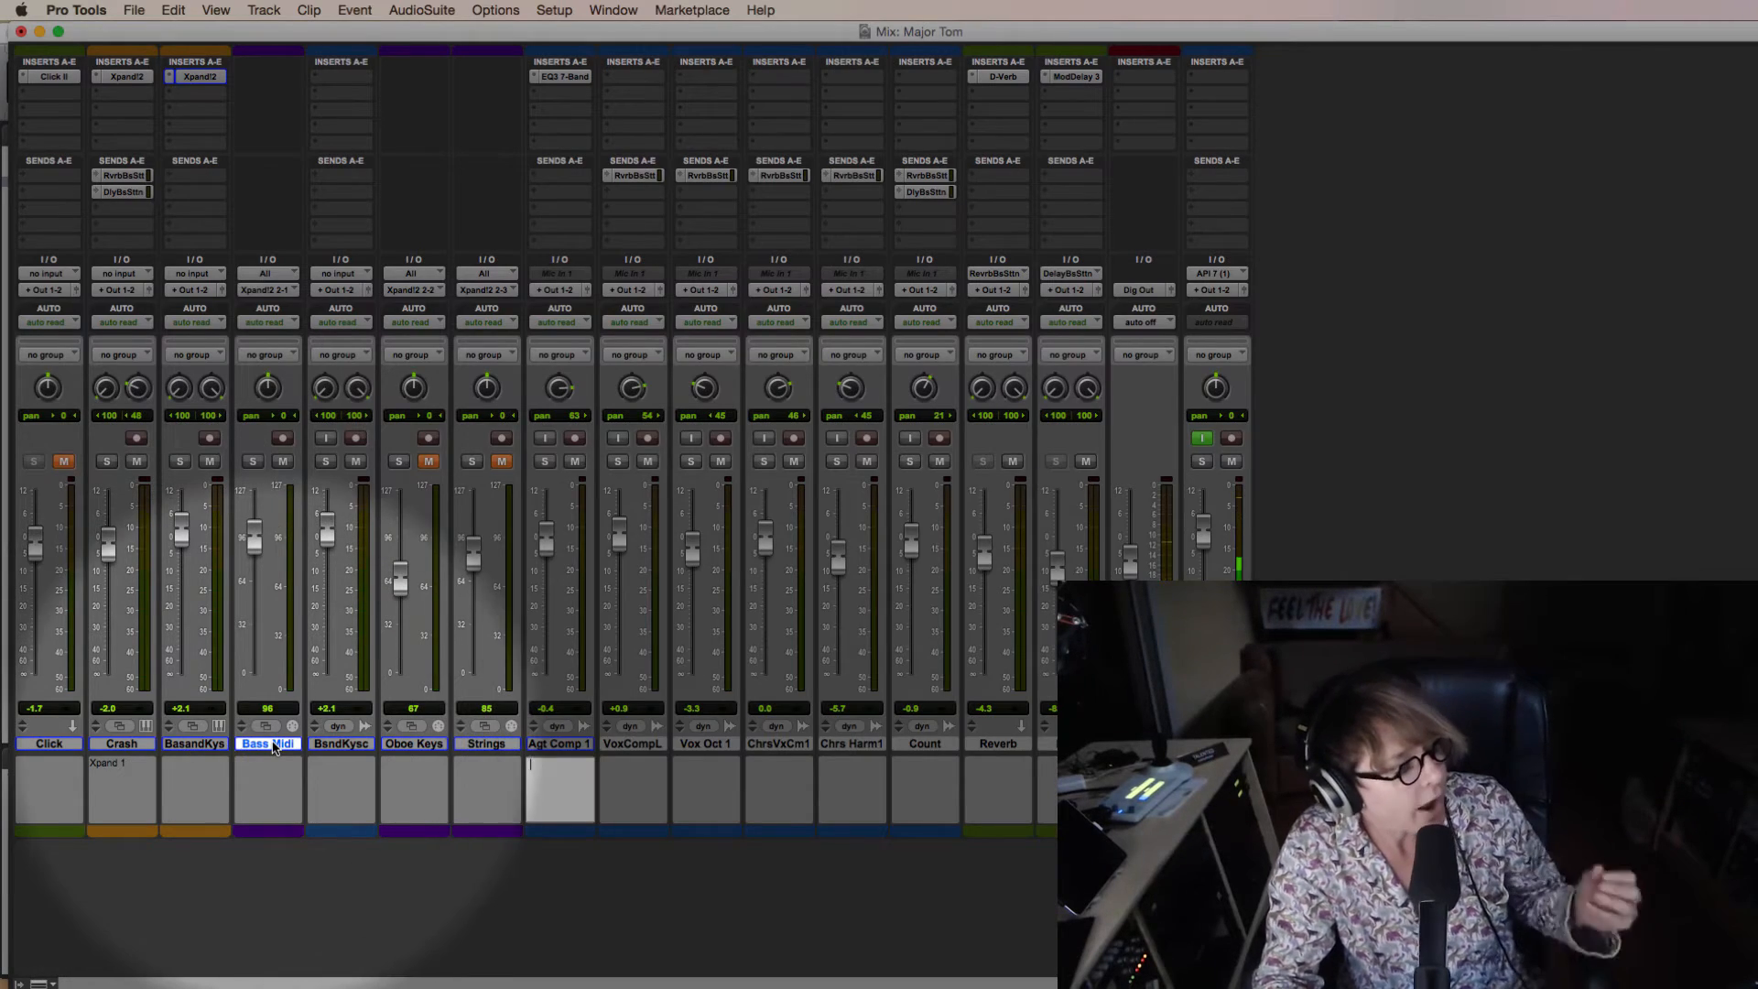
# - Return to the Edit window, mute the Bass Midi track and hide it from view
pyautogui.click(272, 744)
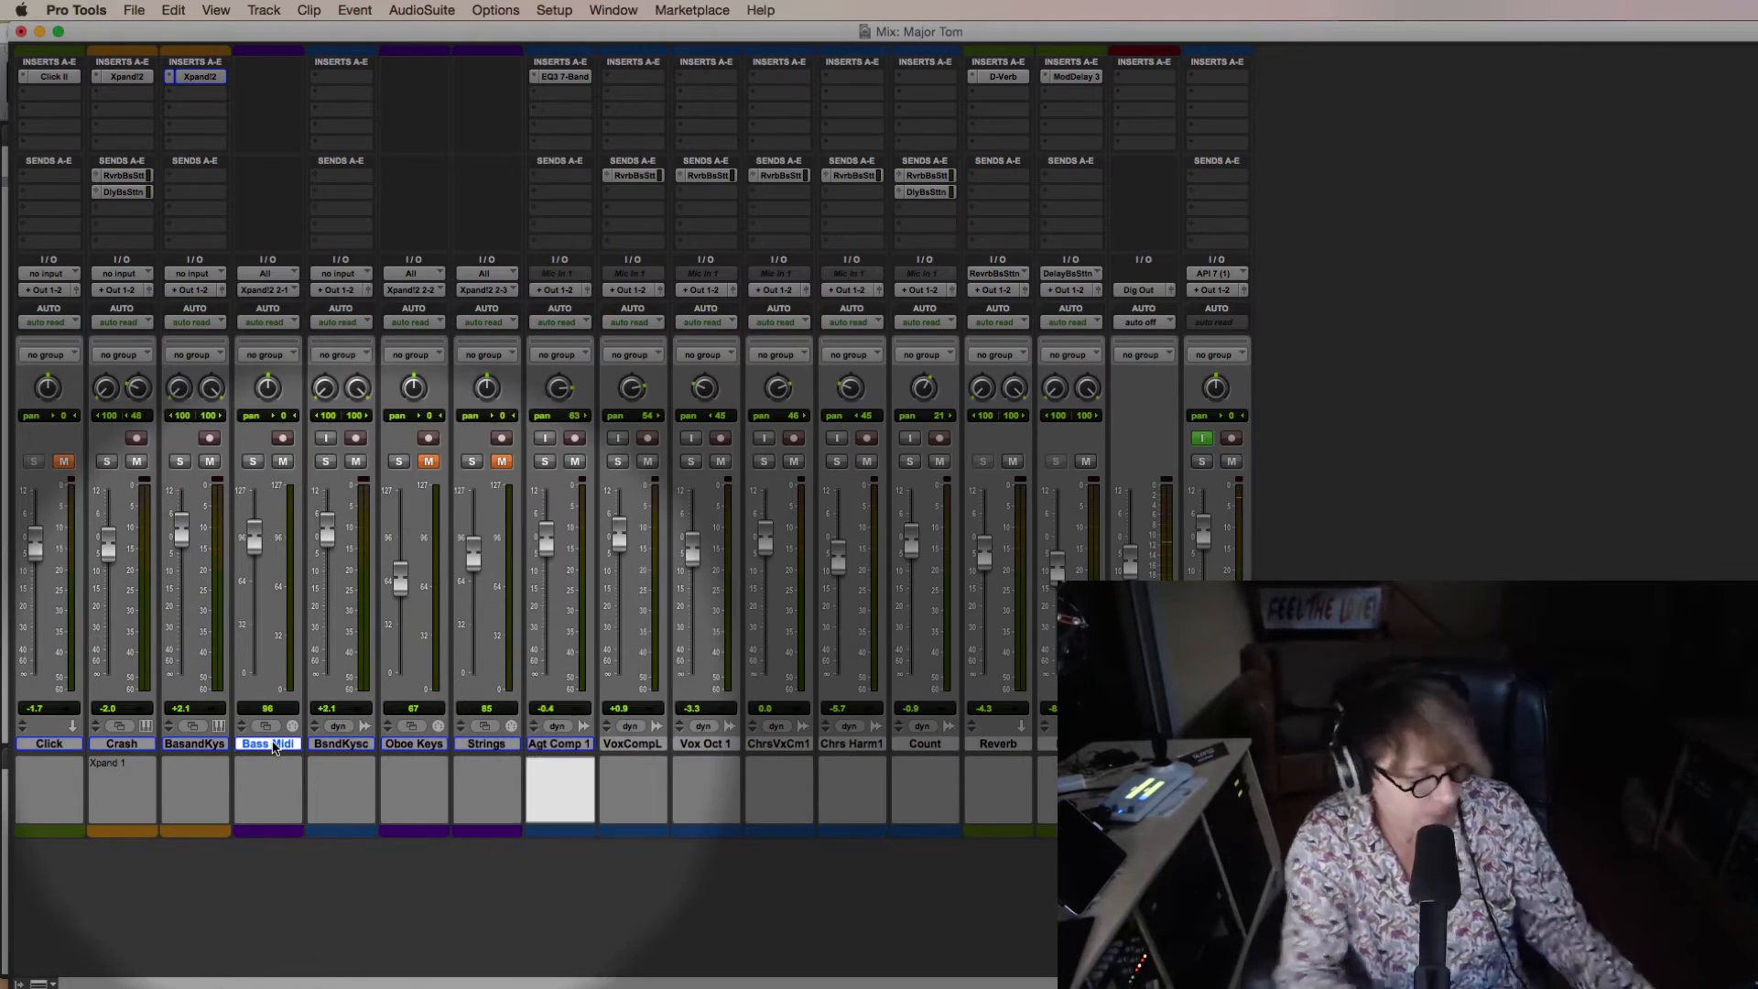
pyautogui.press('super+equal')
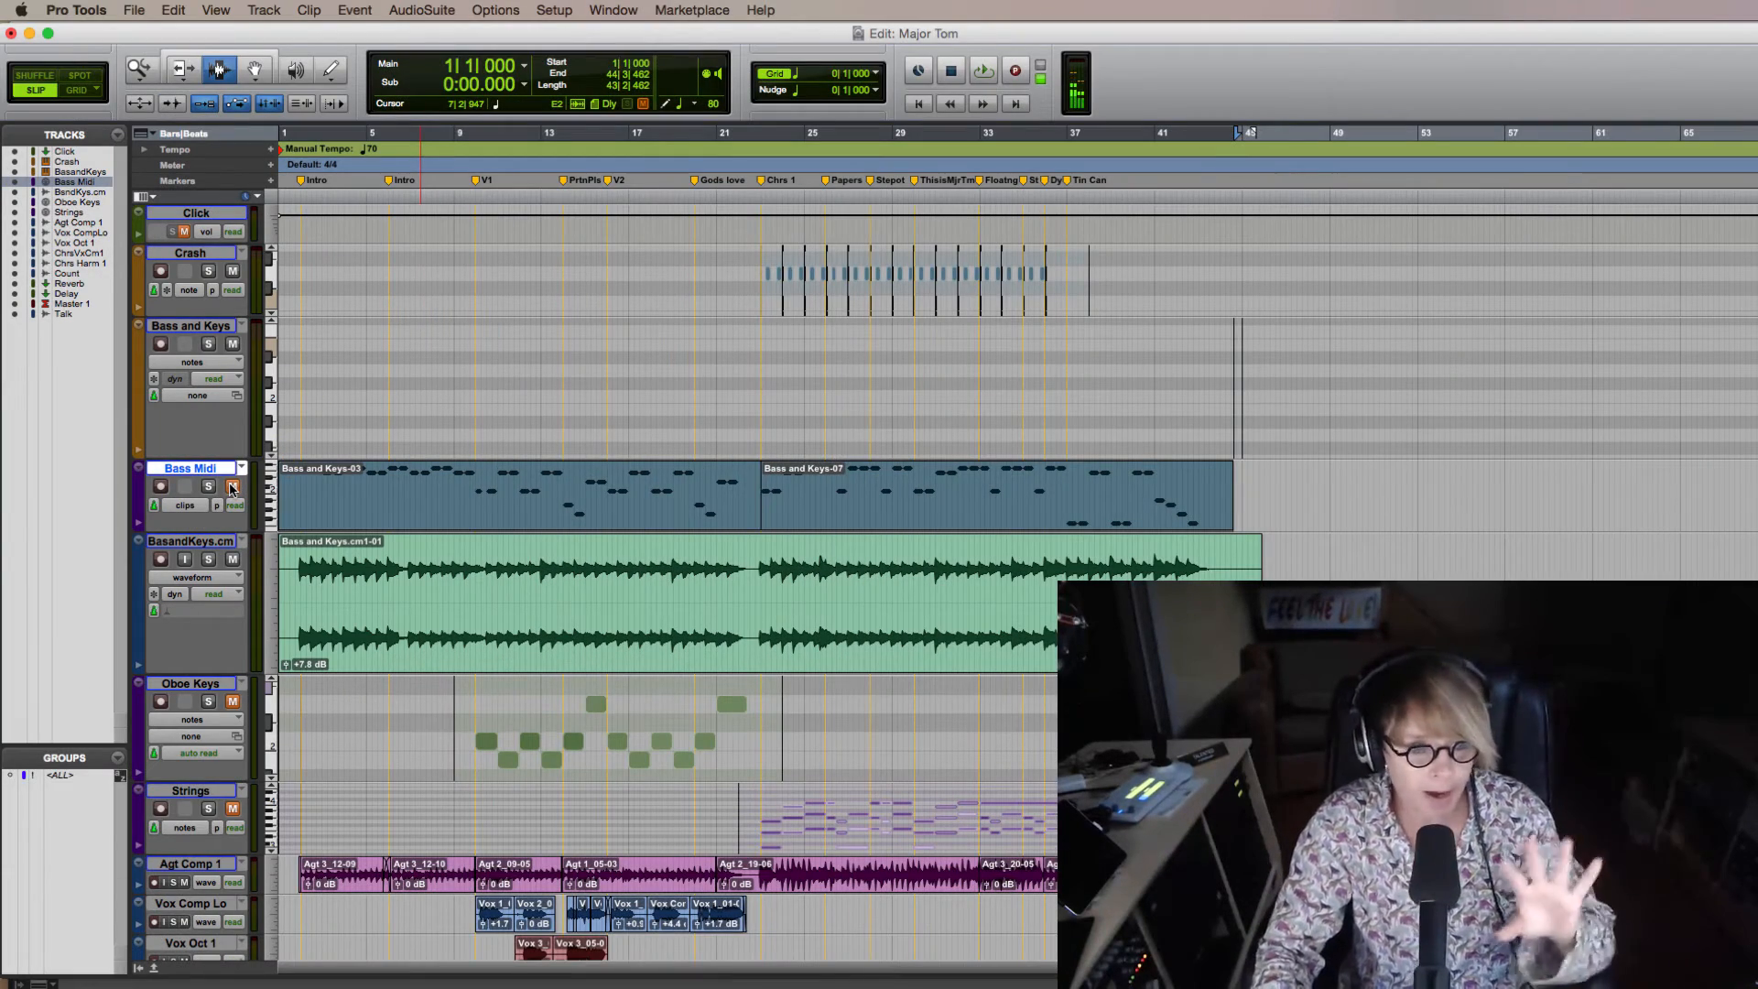
pyautogui.click(232, 487)
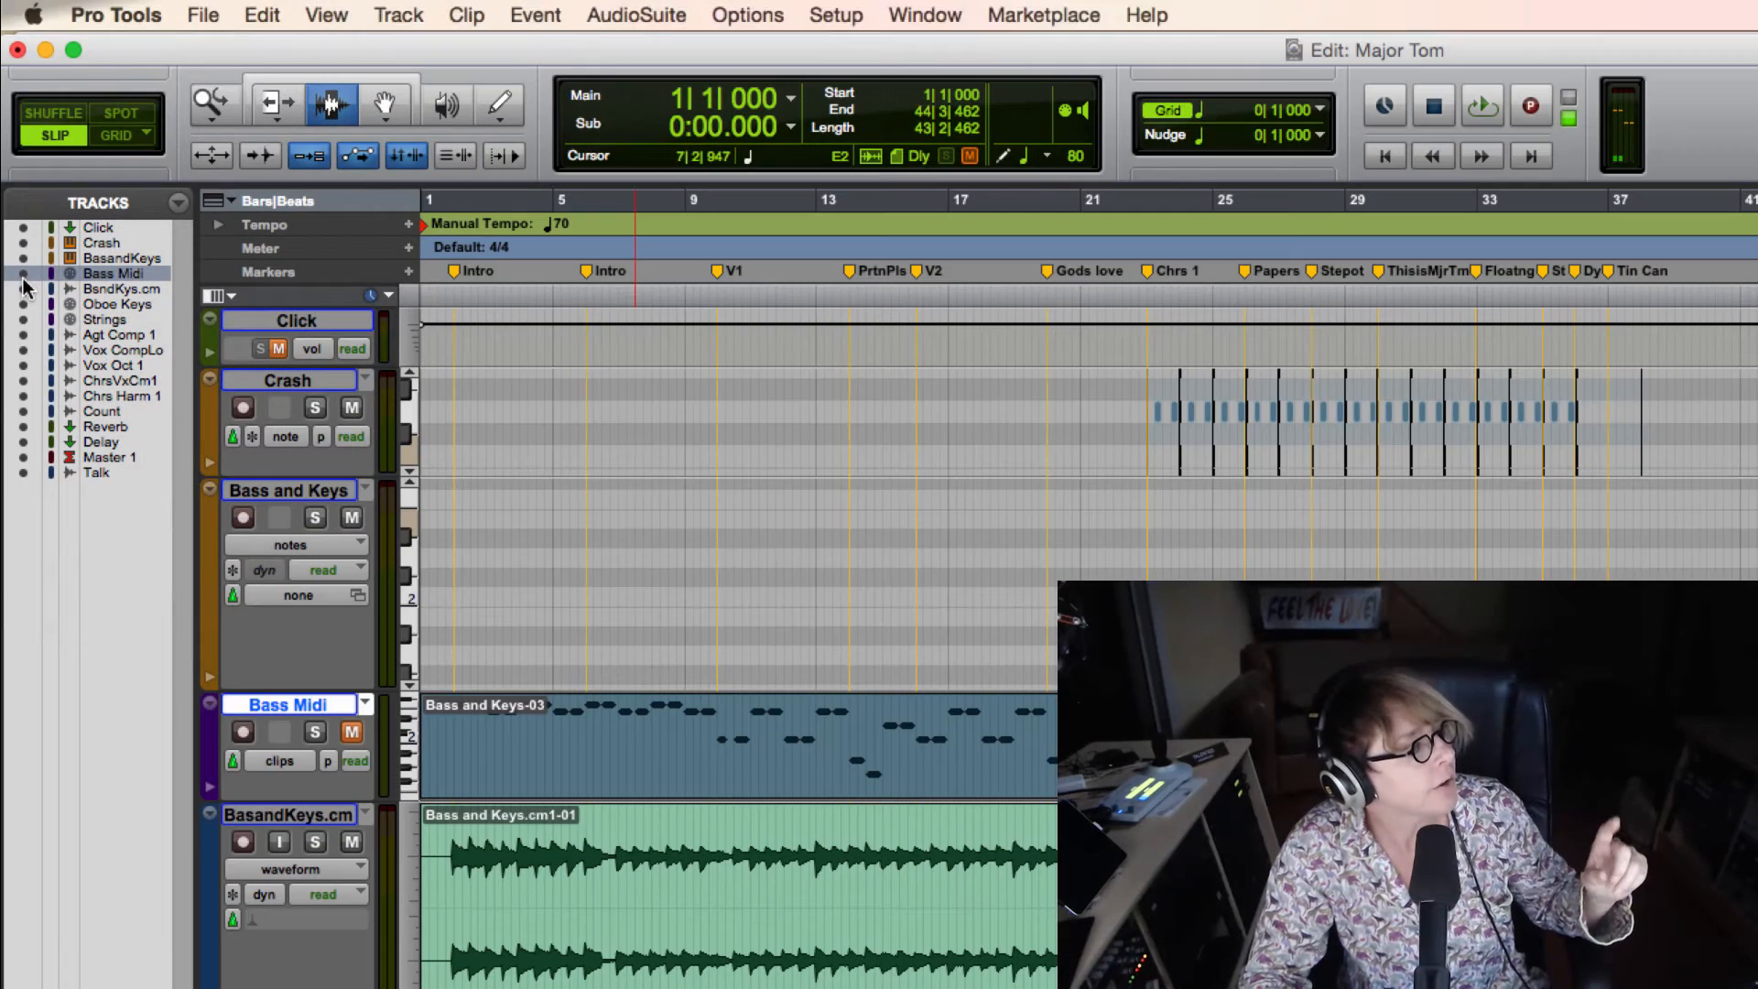
pyautogui.click(23, 275)
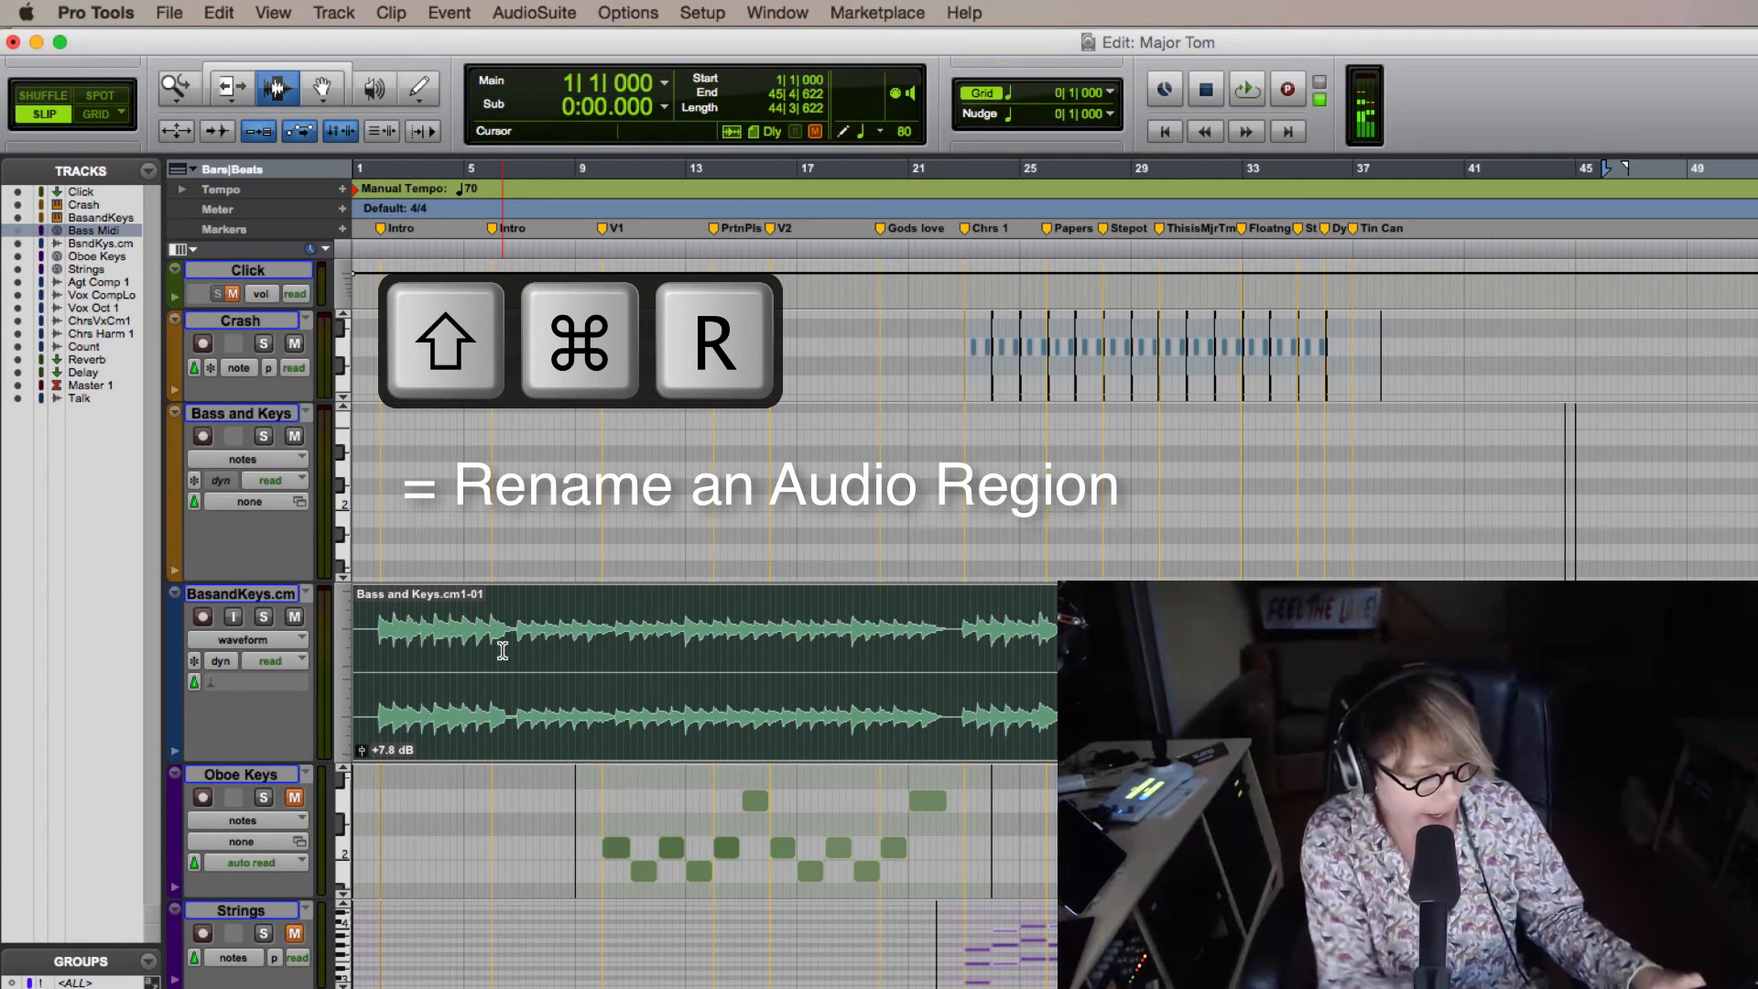
# - Rename both the committed Bass and Keys audio clip and its track as Bass Audio 1
pyautogui.press('super+shift+r')
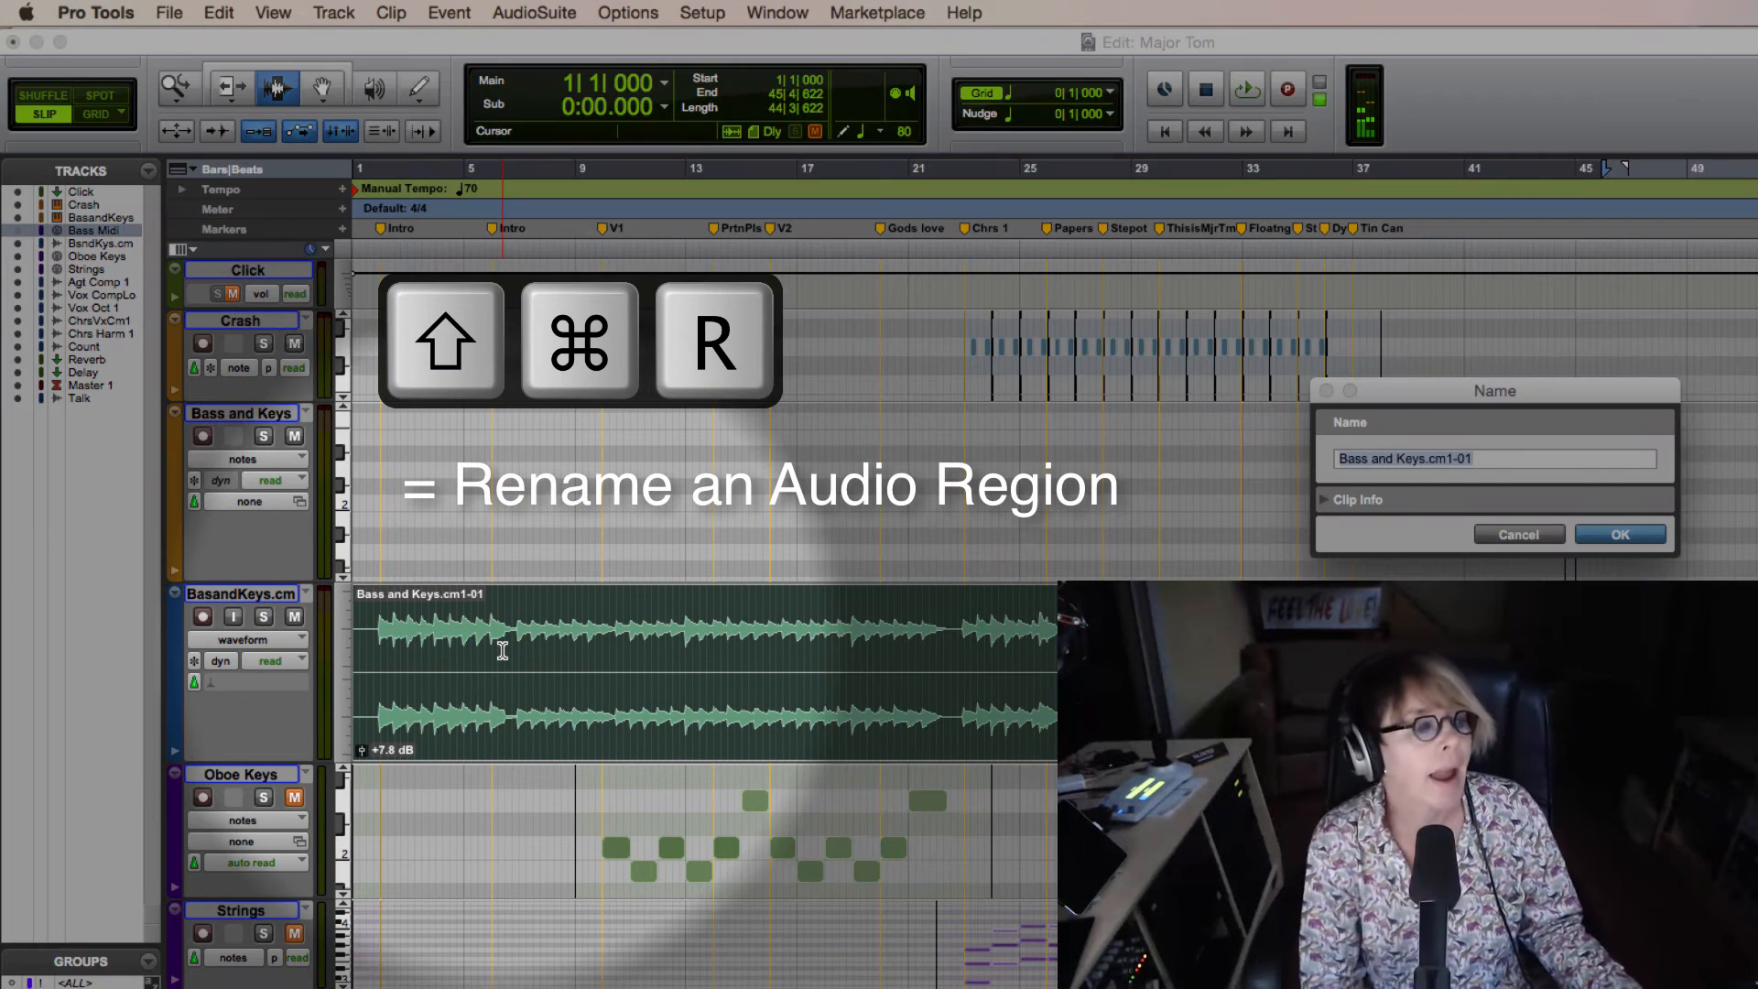
pyautogui.write('Bass Audio 1')
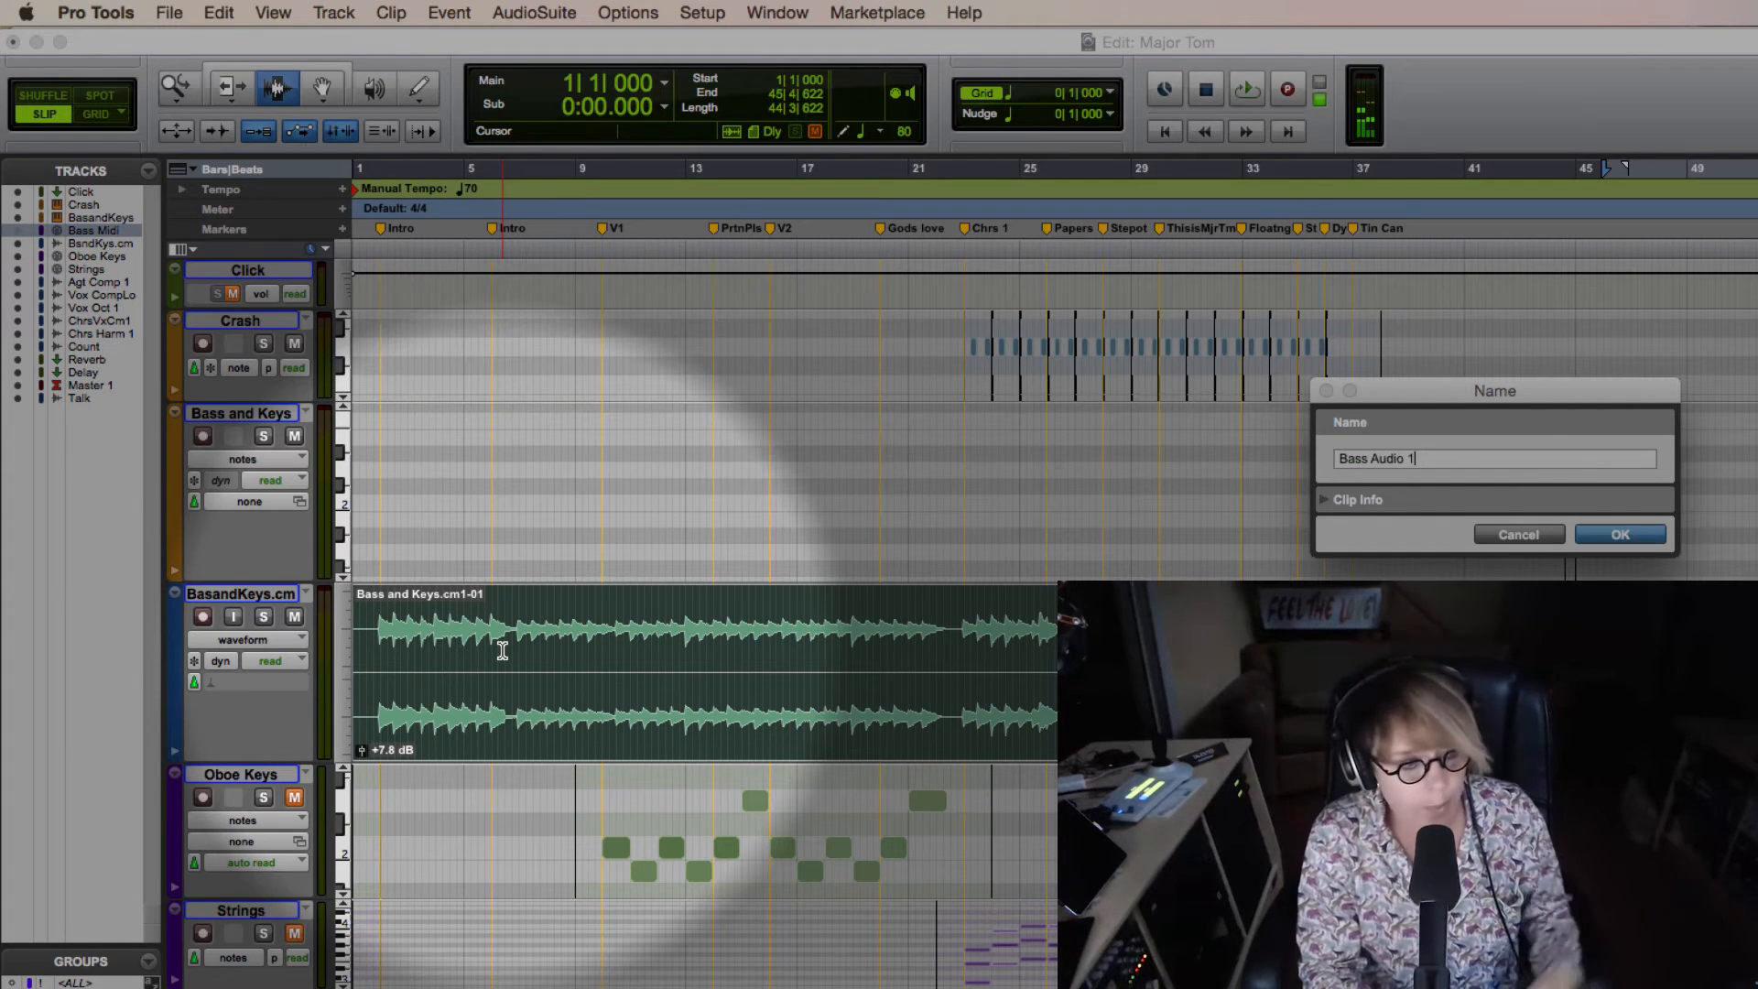
pyautogui.press('Return')
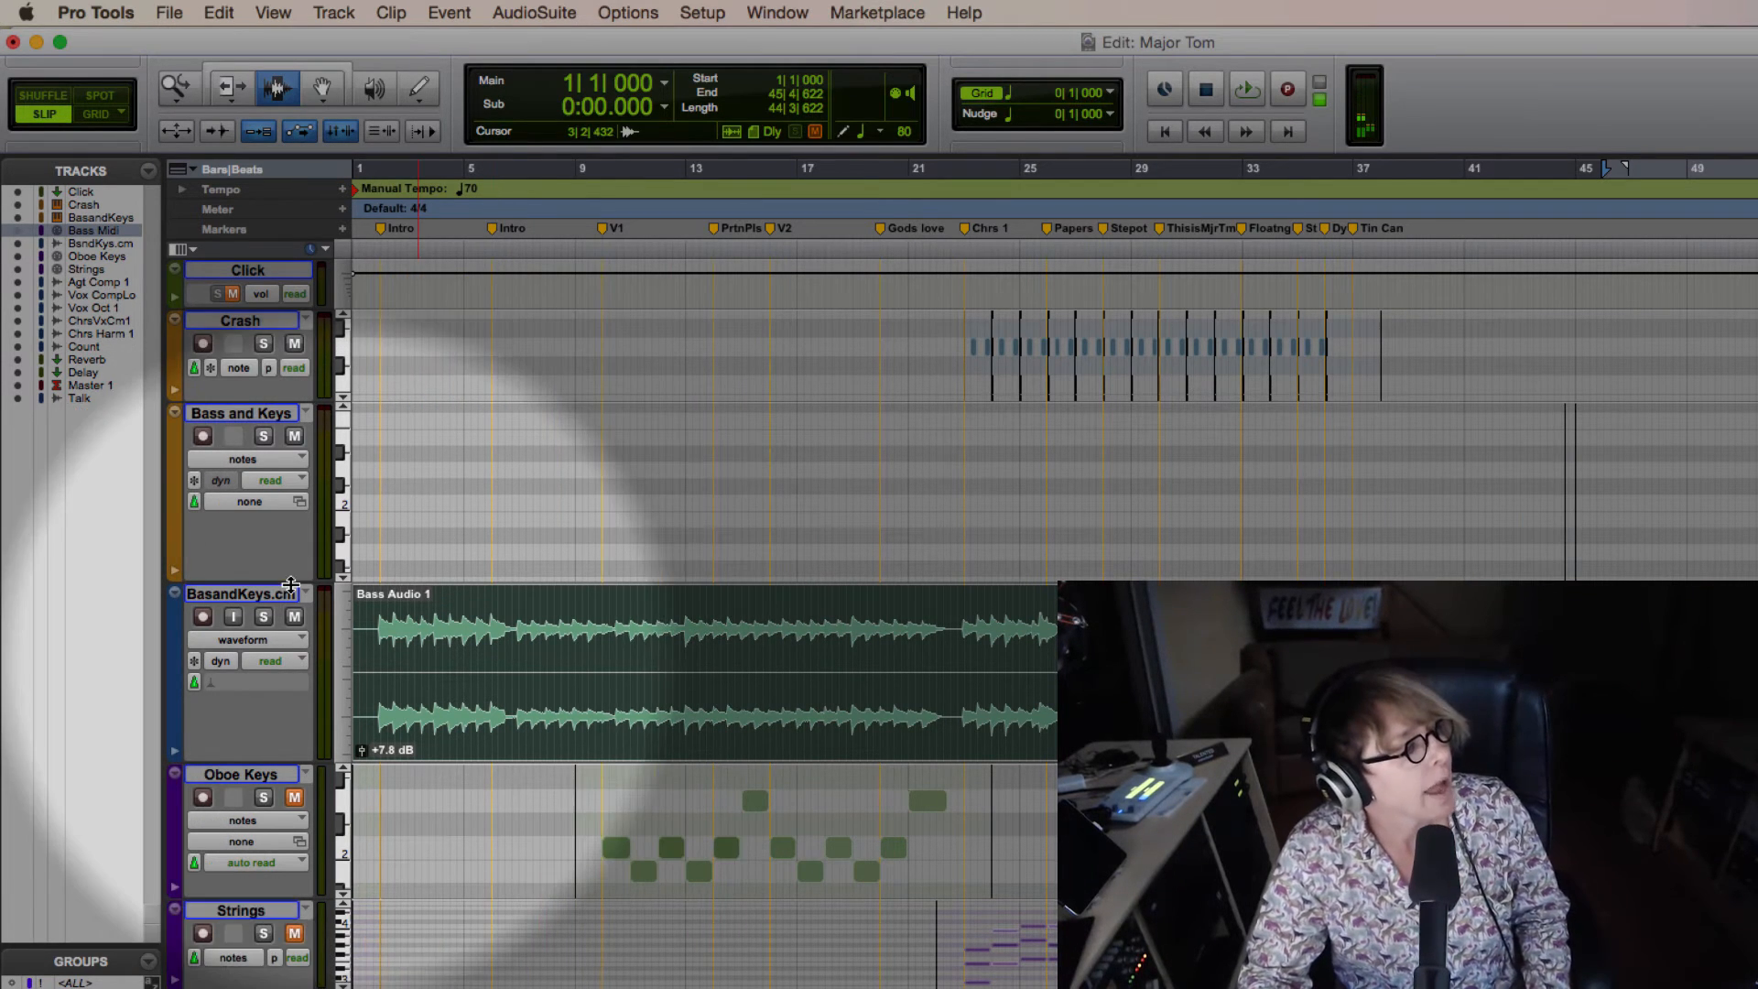
pyautogui.doubleClick(261, 597)
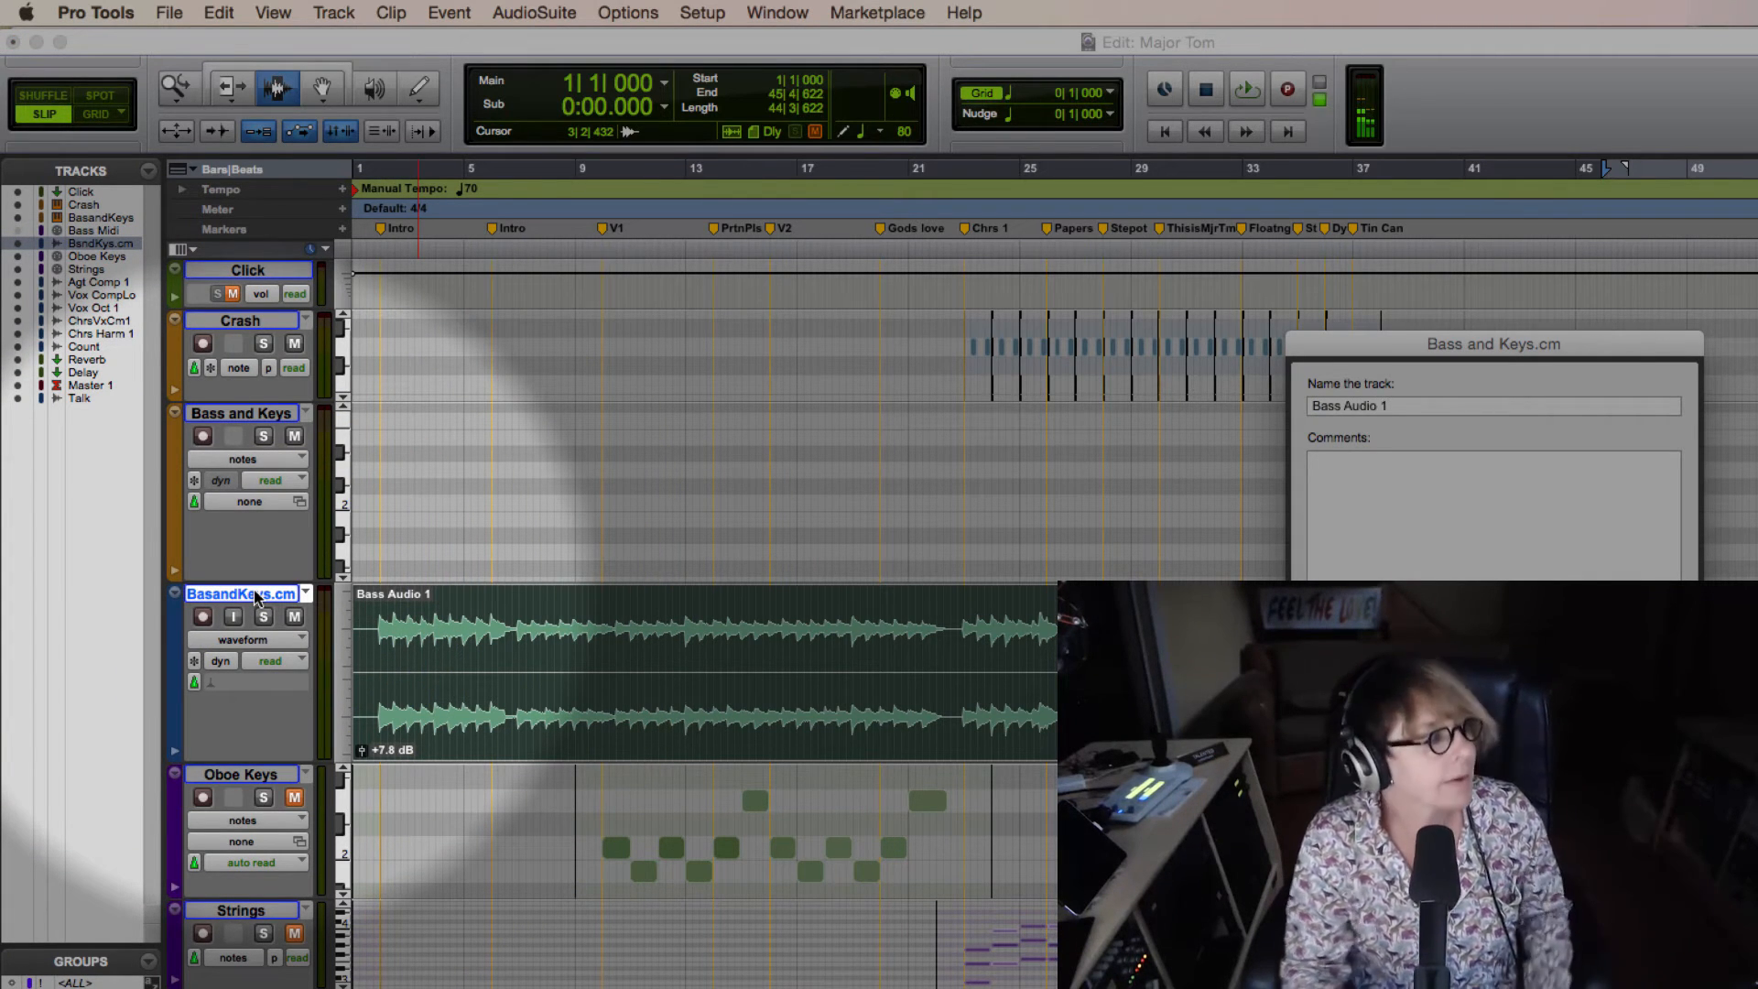
pyautogui.press('Return')
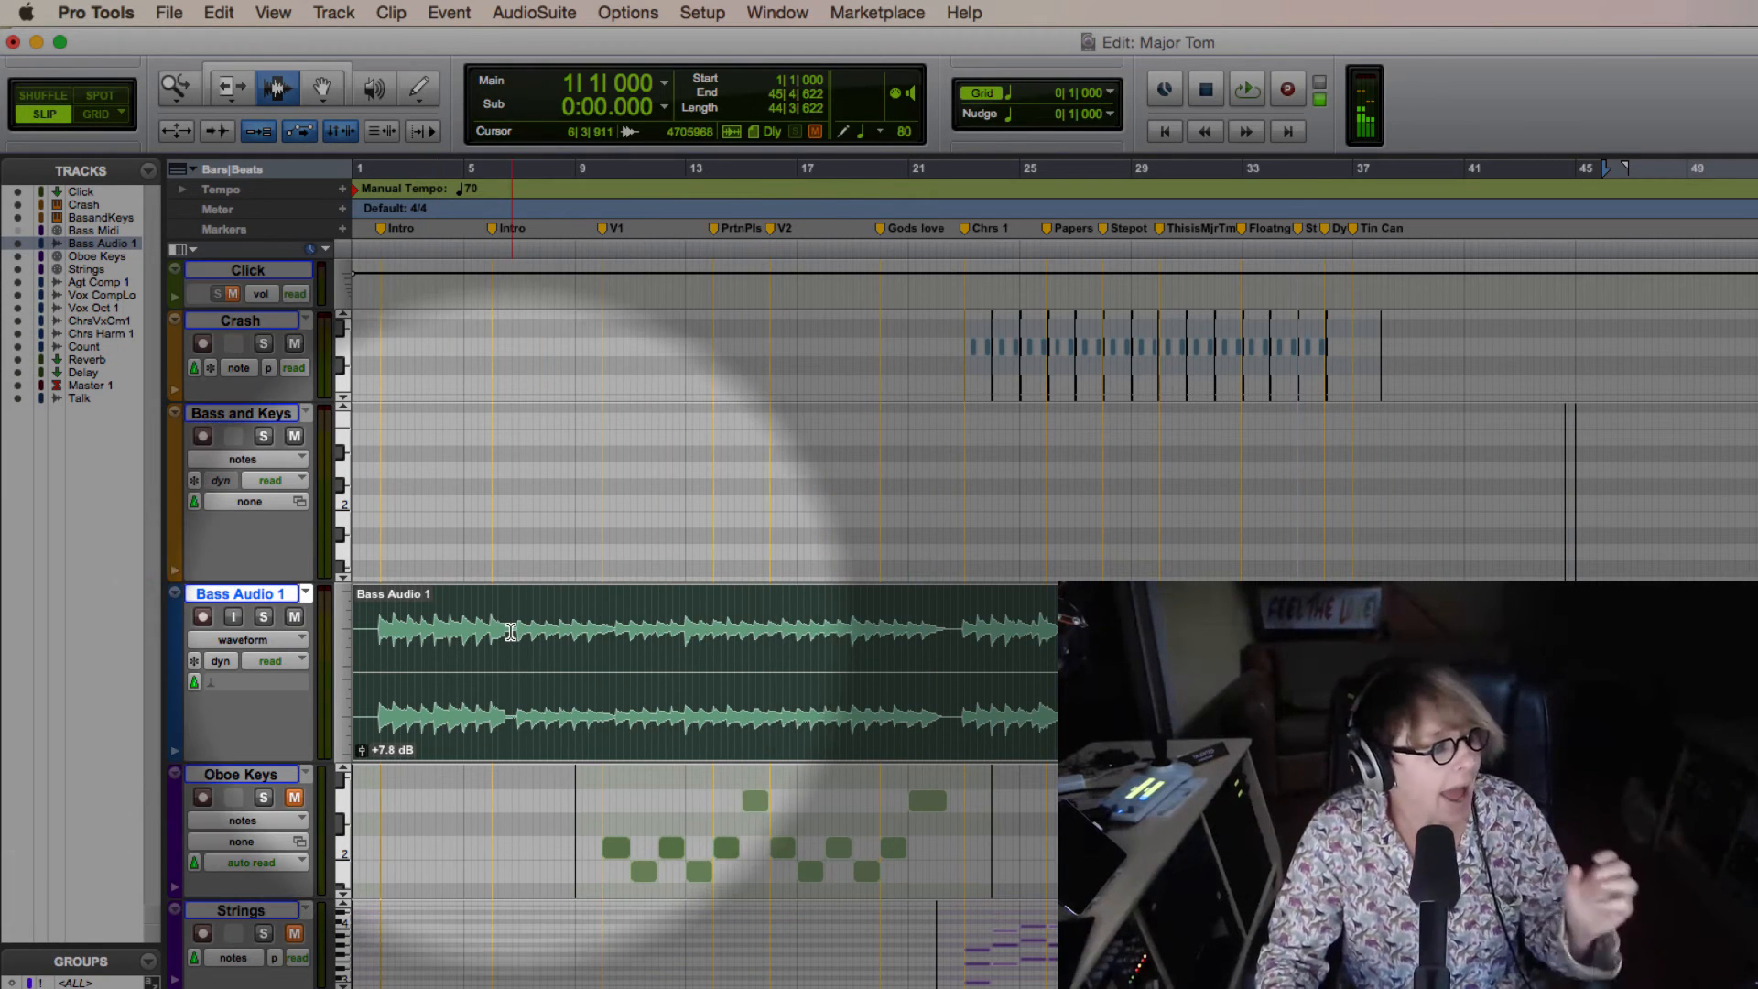
# - Play the session from bar 2 to hear Bass Audio 1, check the channels in the Mix window and return to the Edit window
pyautogui.click(392, 648)
pyautogui.press('space')
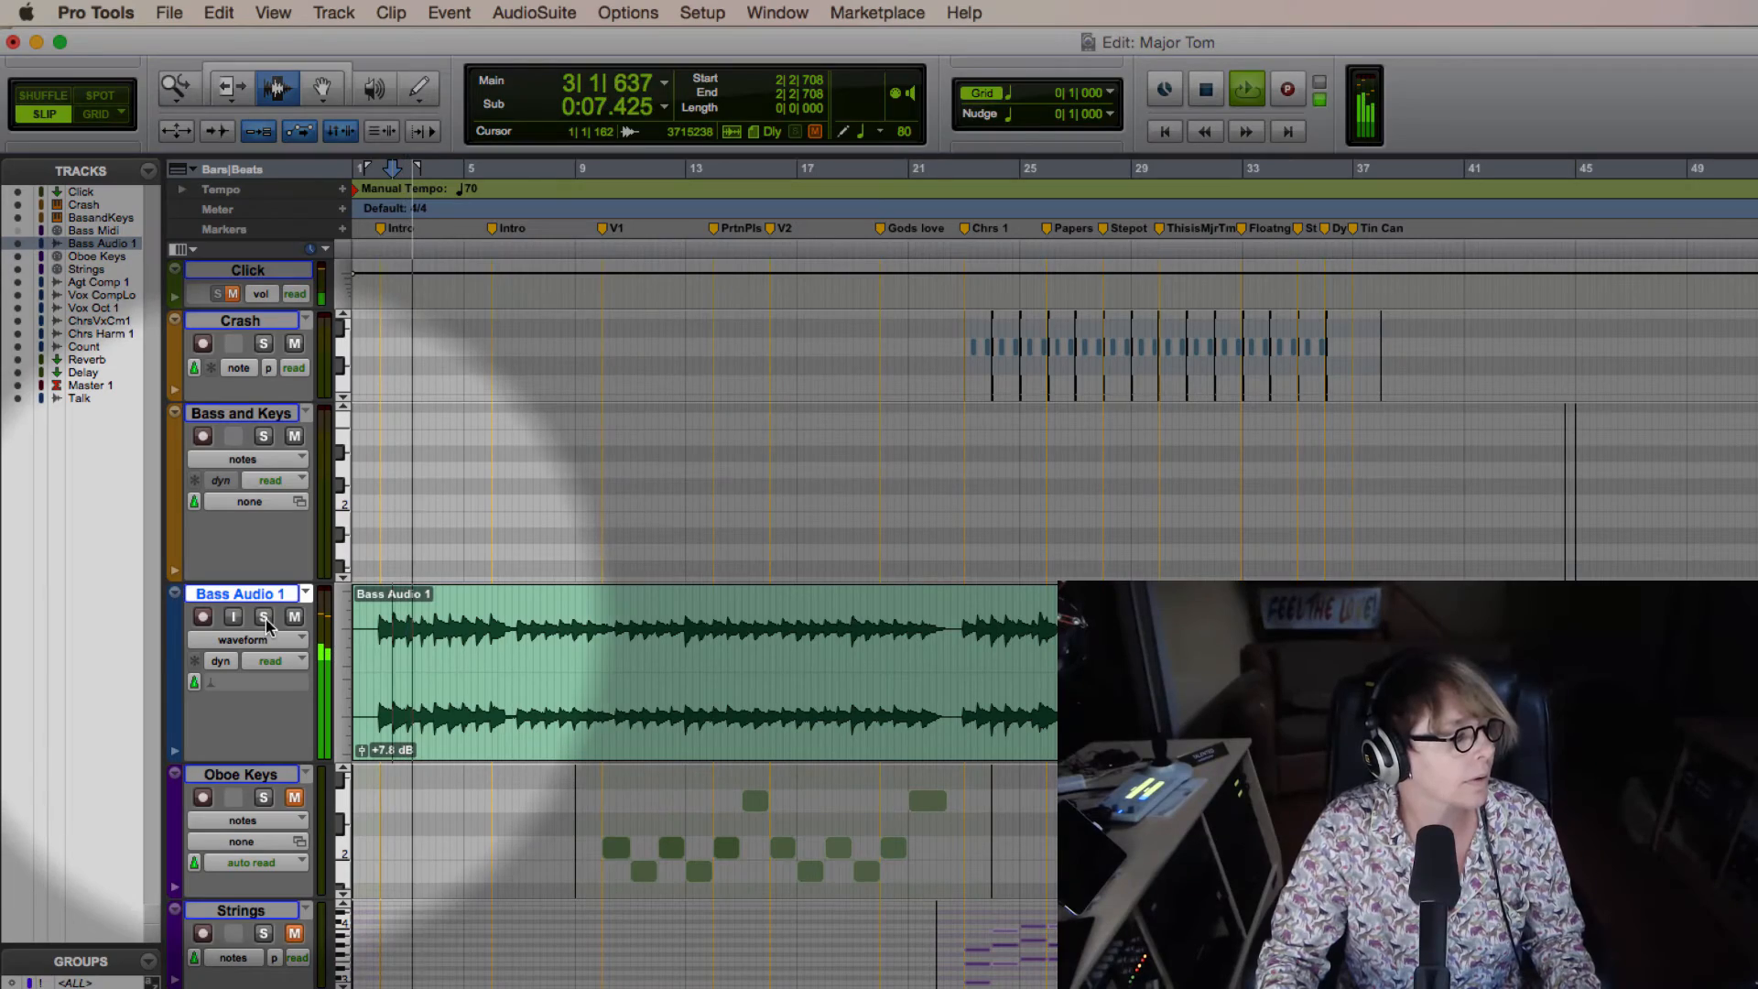
pyautogui.press('super+equal')
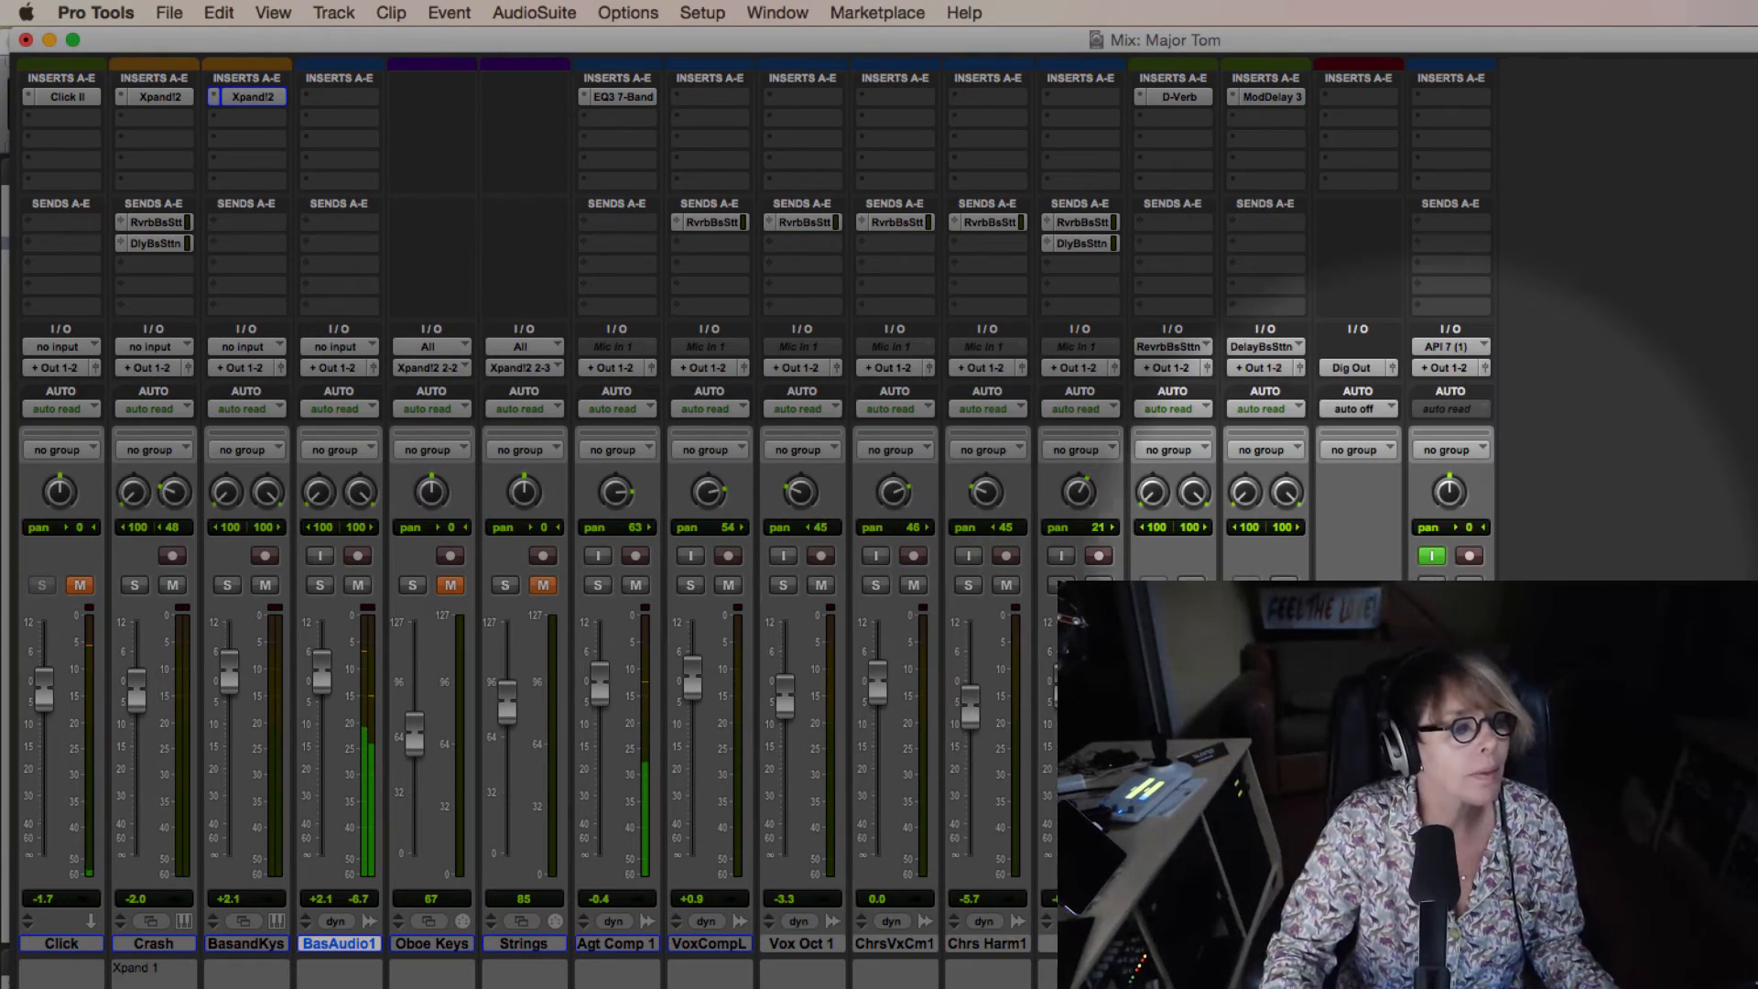
pyautogui.keyDown('super'); pyautogui.click(1438, 586); pyautogui.keyUp('super')
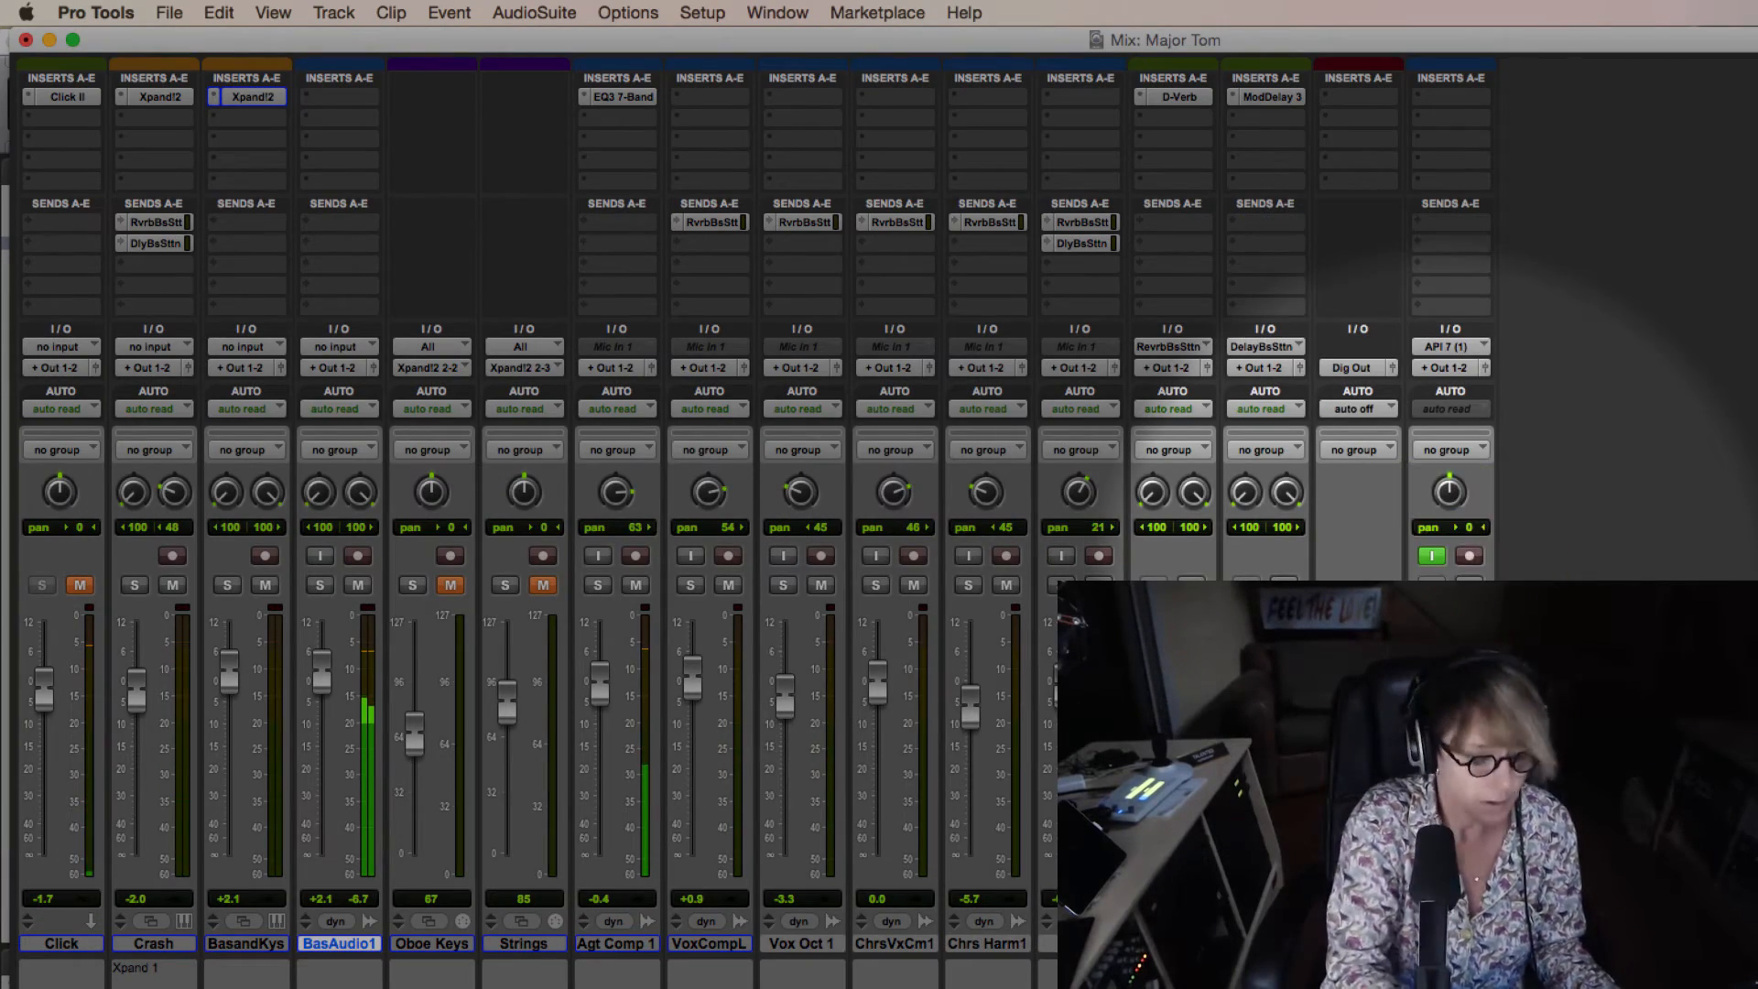
pyautogui.press('super+equal')
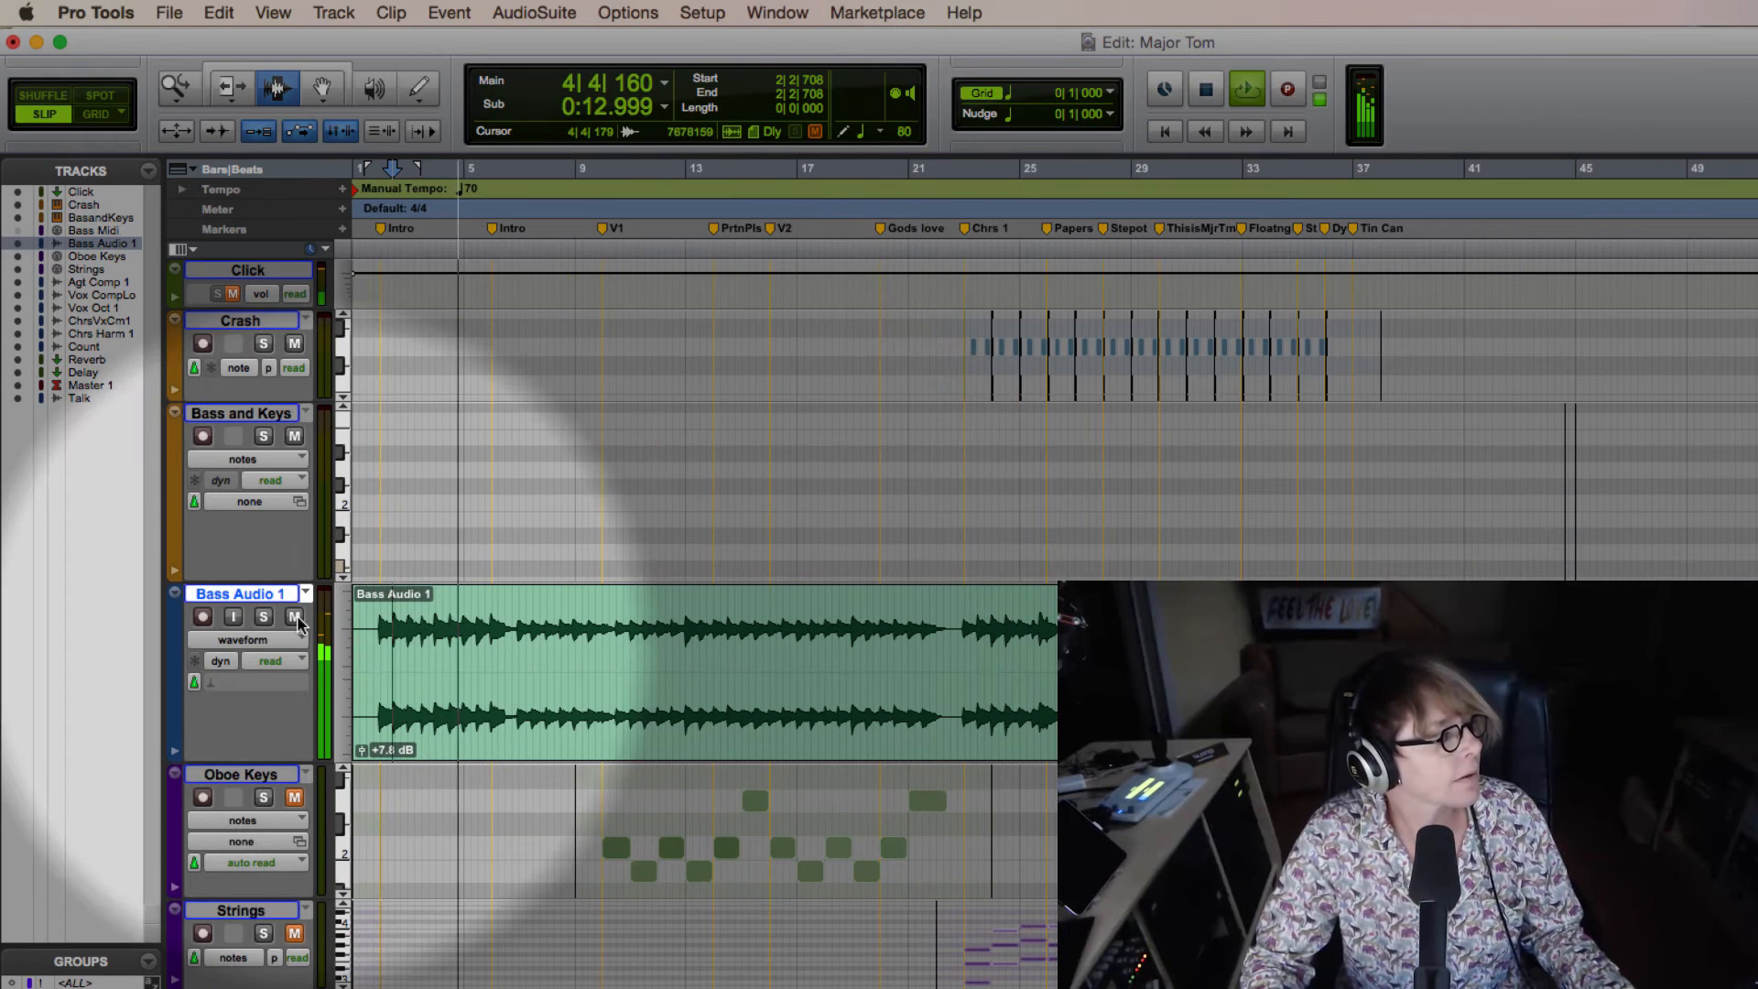
# - Listen to Bass Audio 1 in solo, stop playback and clear the solo
pyautogui.click(265, 617)
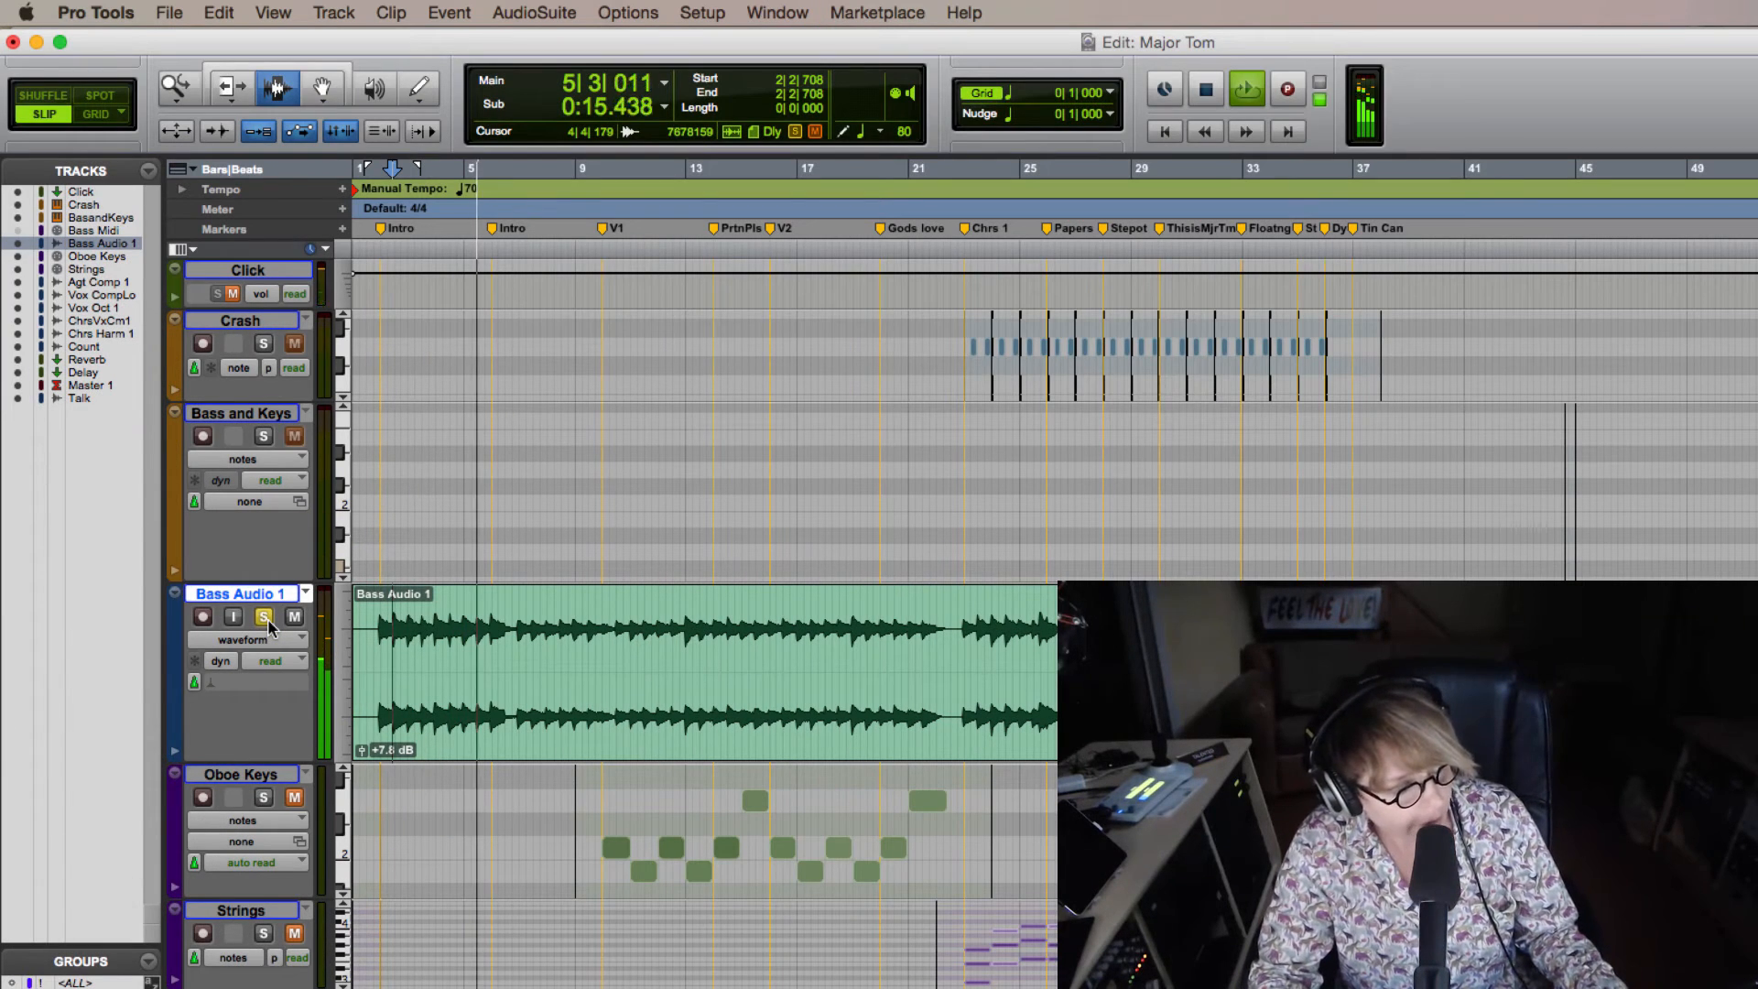
pyautogui.press('space')
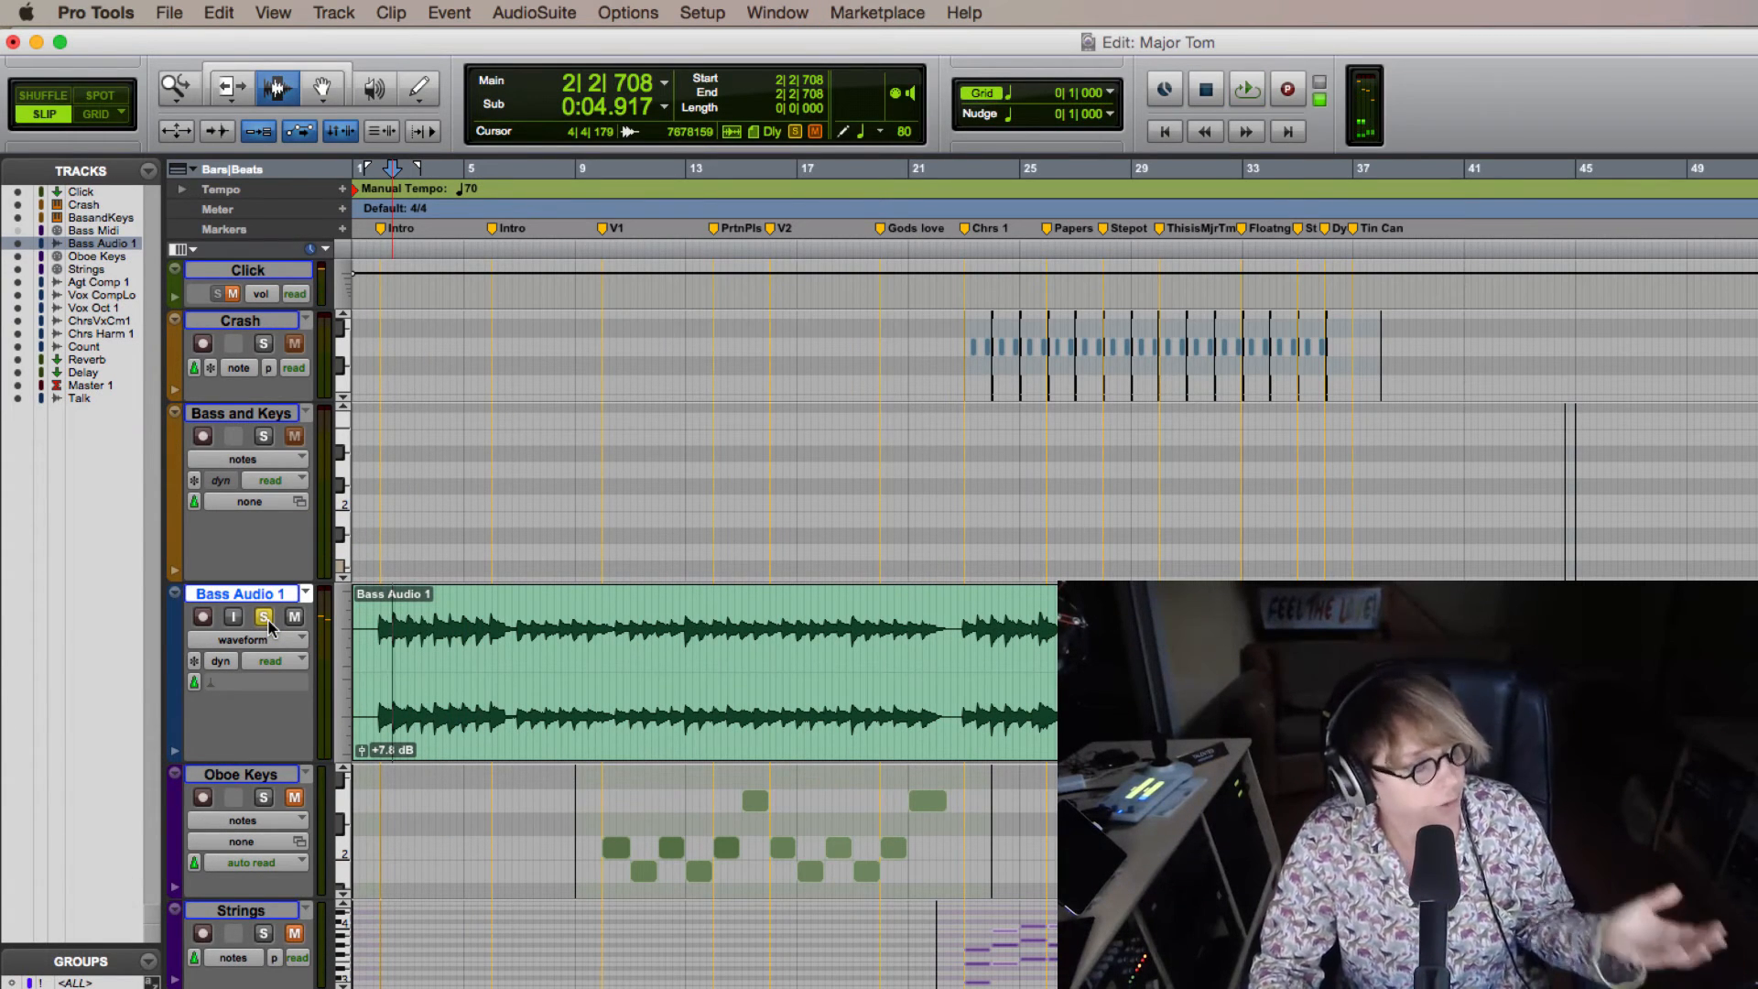
pyautogui.click(265, 617)
# - Insert the stereo BF-76 compressor in the first insert slot of Bass Audio 1 in the Mix window
pyautogui.press('super+equal')
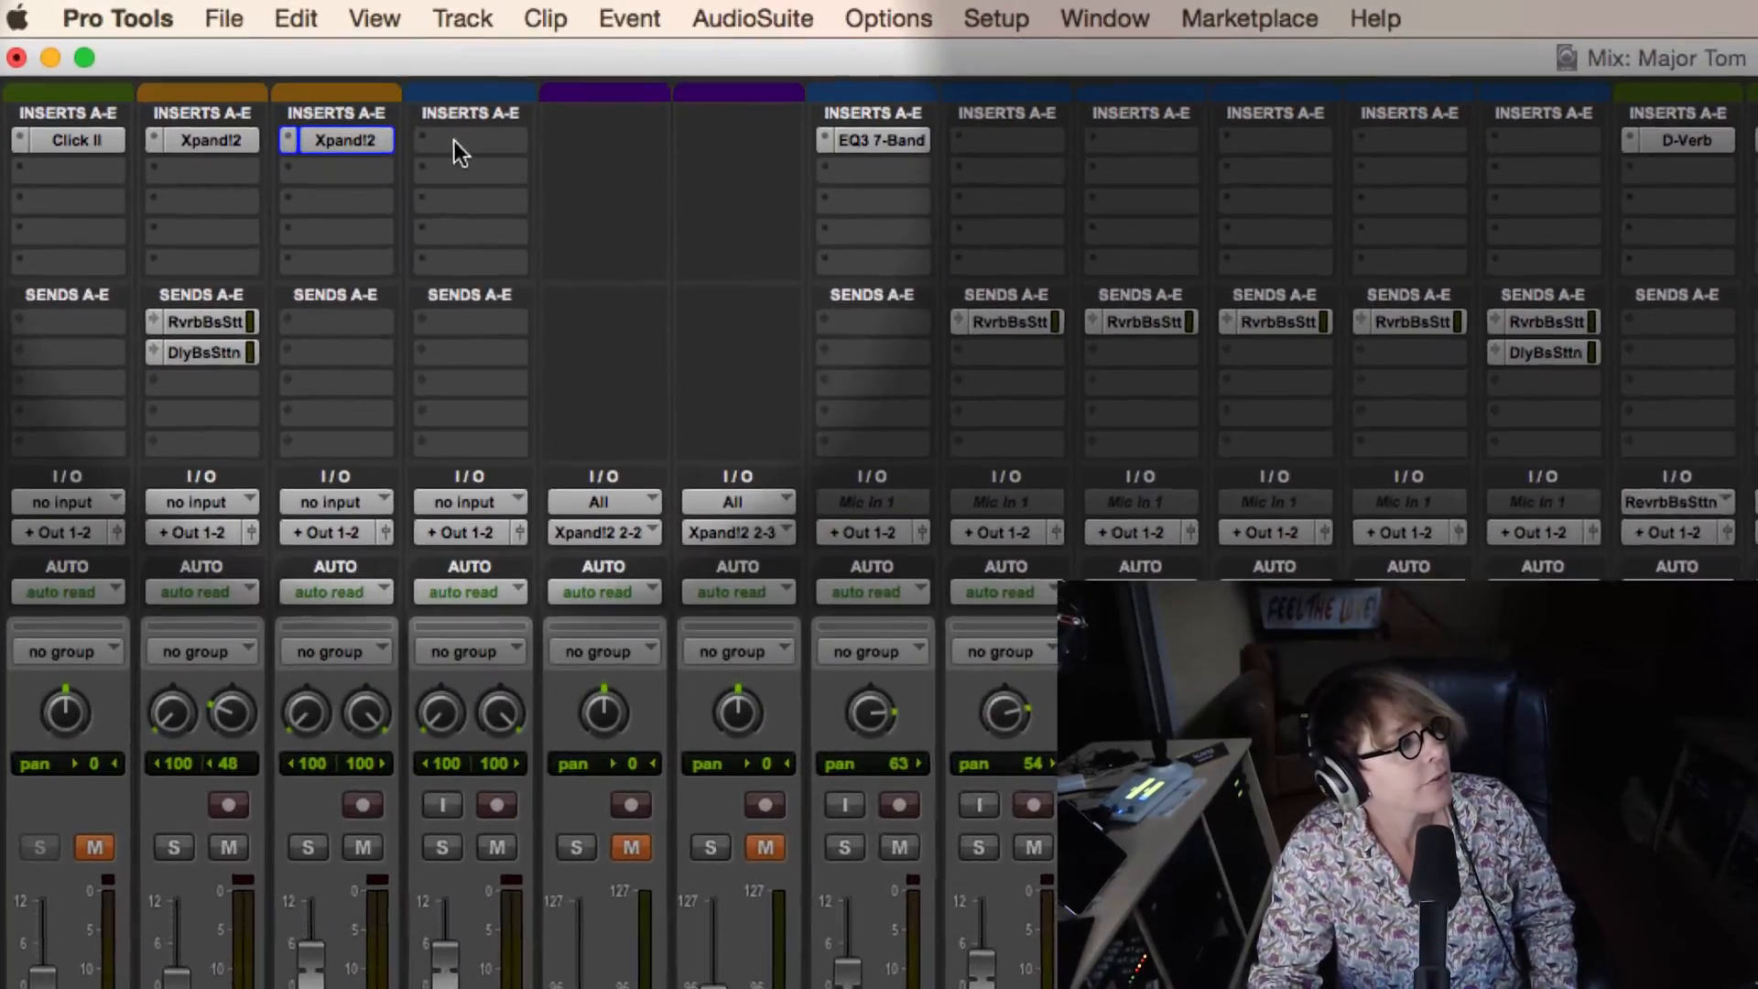
pyautogui.click(455, 142)
pyautogui.moveTo(617, 208)
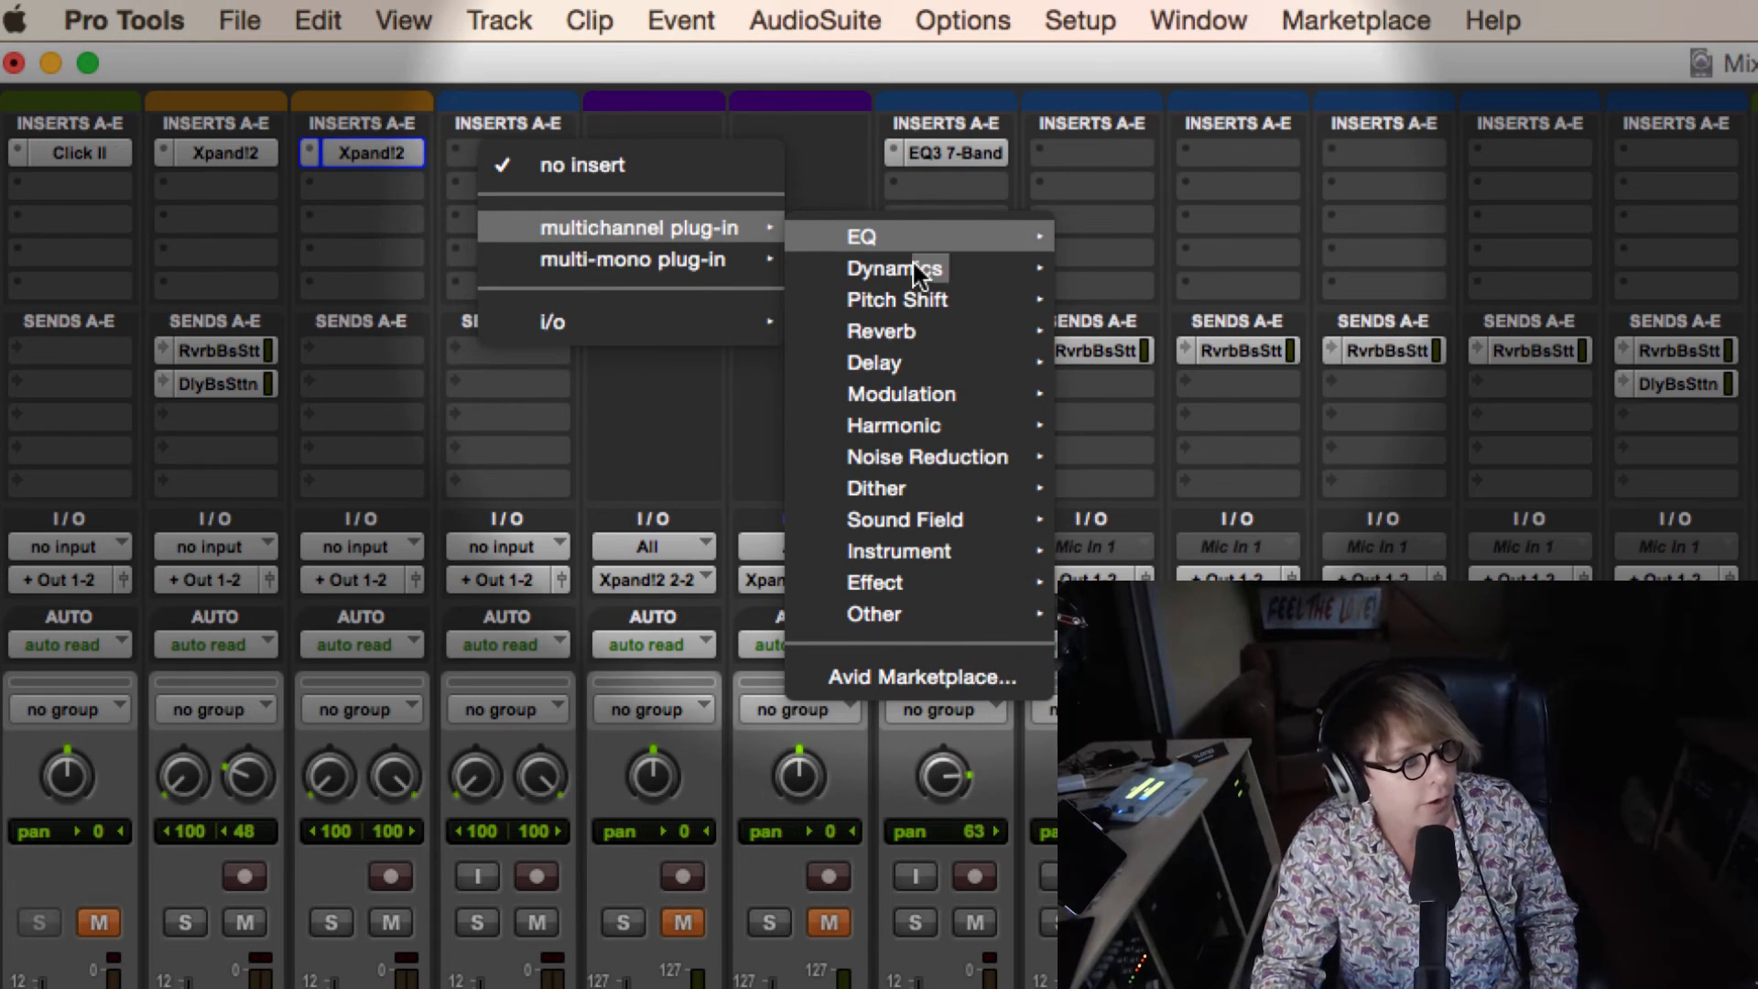
pyautogui.moveTo(907, 264)
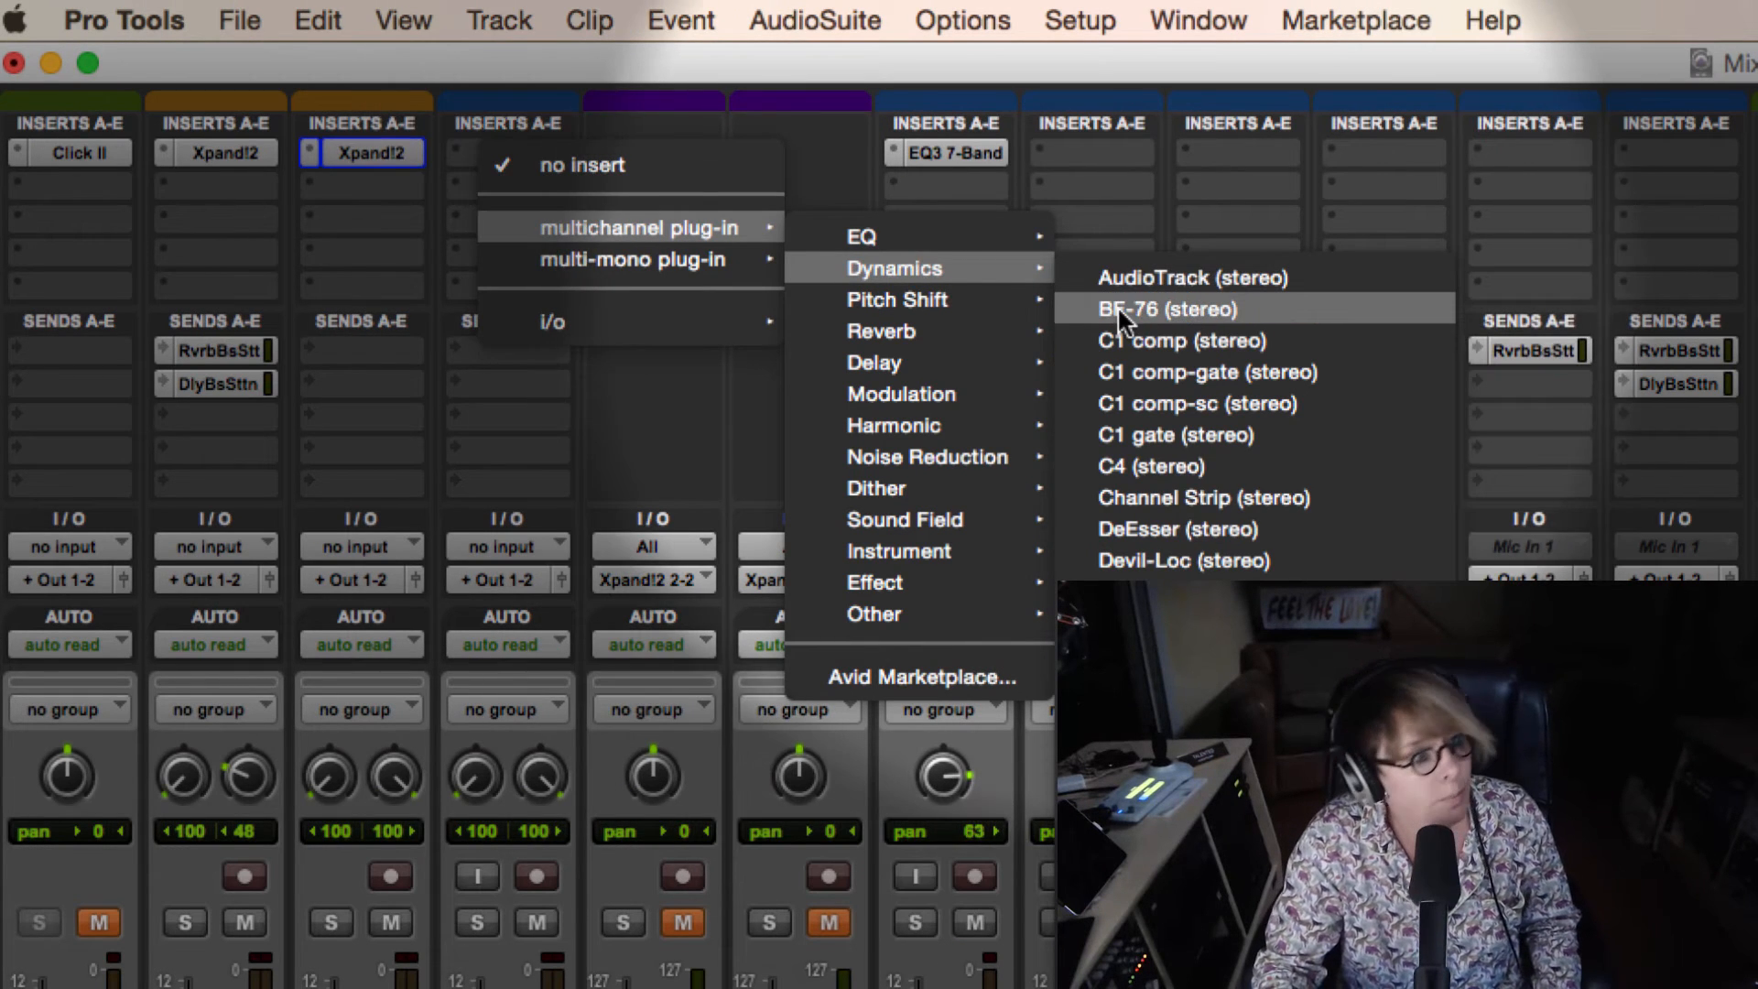
pyautogui.click(1137, 315)
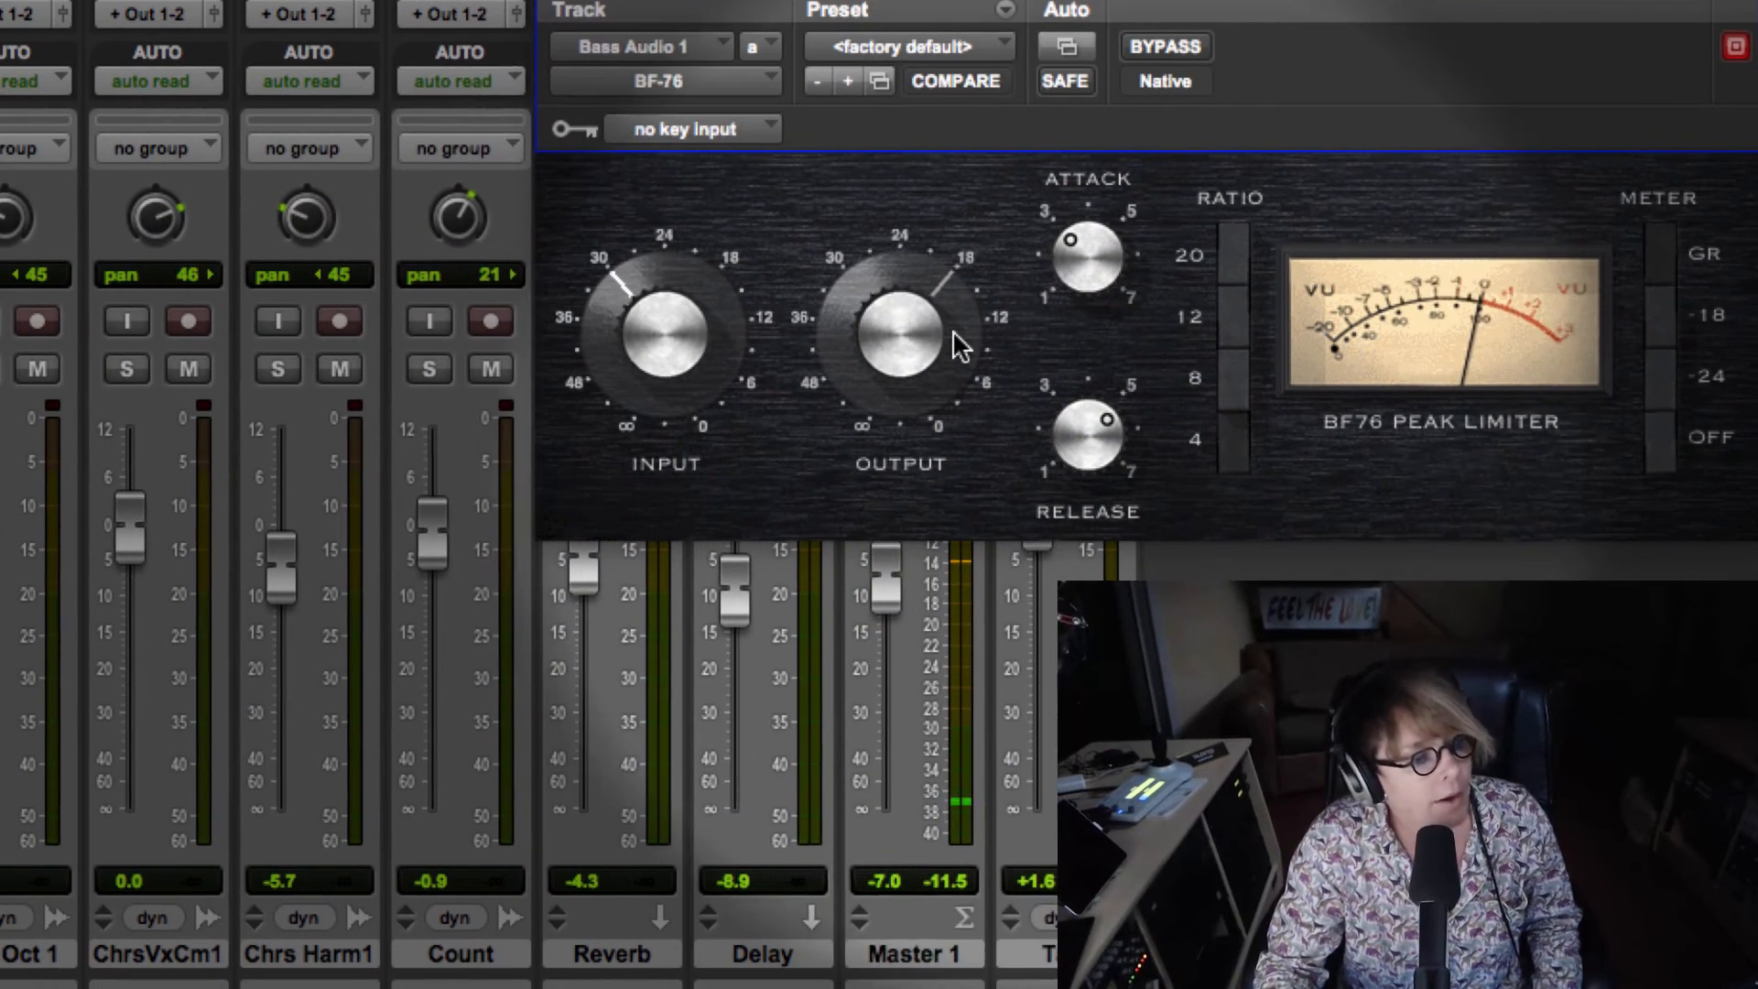
# - Set the BF-76 input to about 36, output to about 9 and attack to about 4, and close the plug-in
pyautogui.moveTo(1287, 464); pyautogui.dragTo(1305, 454)
pyautogui.moveTo(678, 335)
pyautogui.mouseDown()
pyautogui.moveTo(660, 288)
pyautogui.moveTo(645, 355)
pyautogui.moveTo(656, 339)
pyautogui.mouseUp()
pyautogui.moveTo(1079, 231)
pyautogui.mouseDown()
pyautogui.moveTo(1075, 165)
pyautogui.moveTo(1067, 220)
pyautogui.mouseUp()
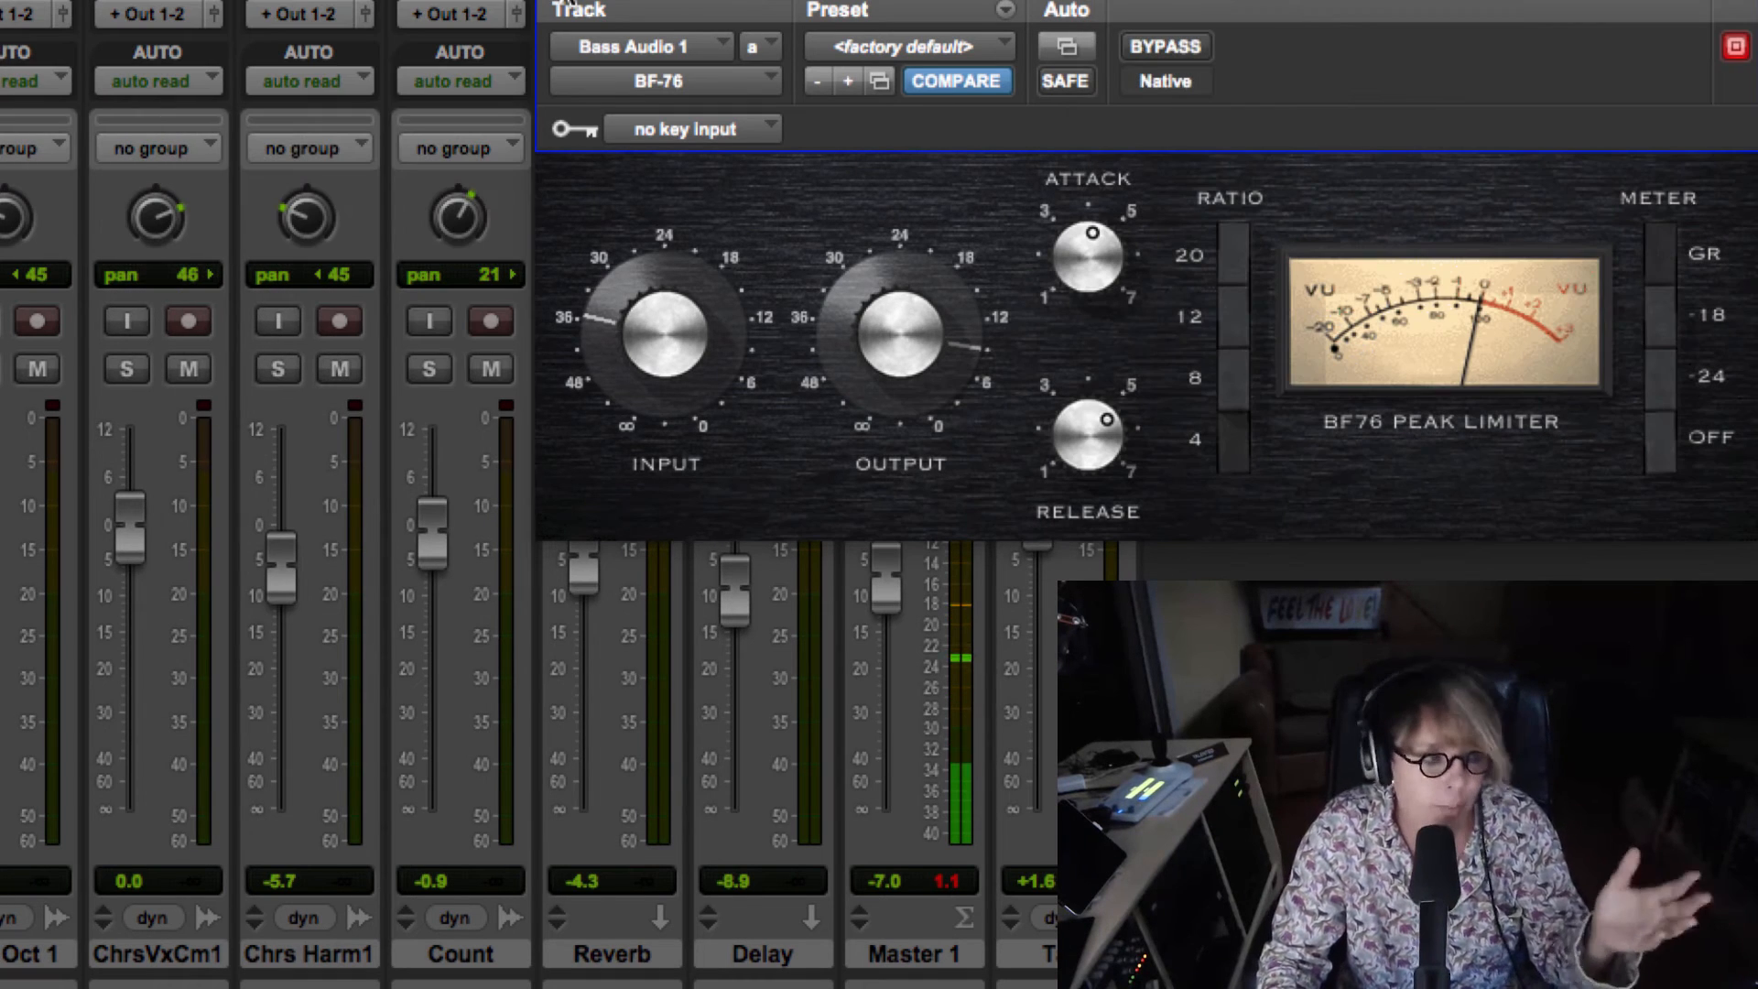
pyautogui.click(561, 7)
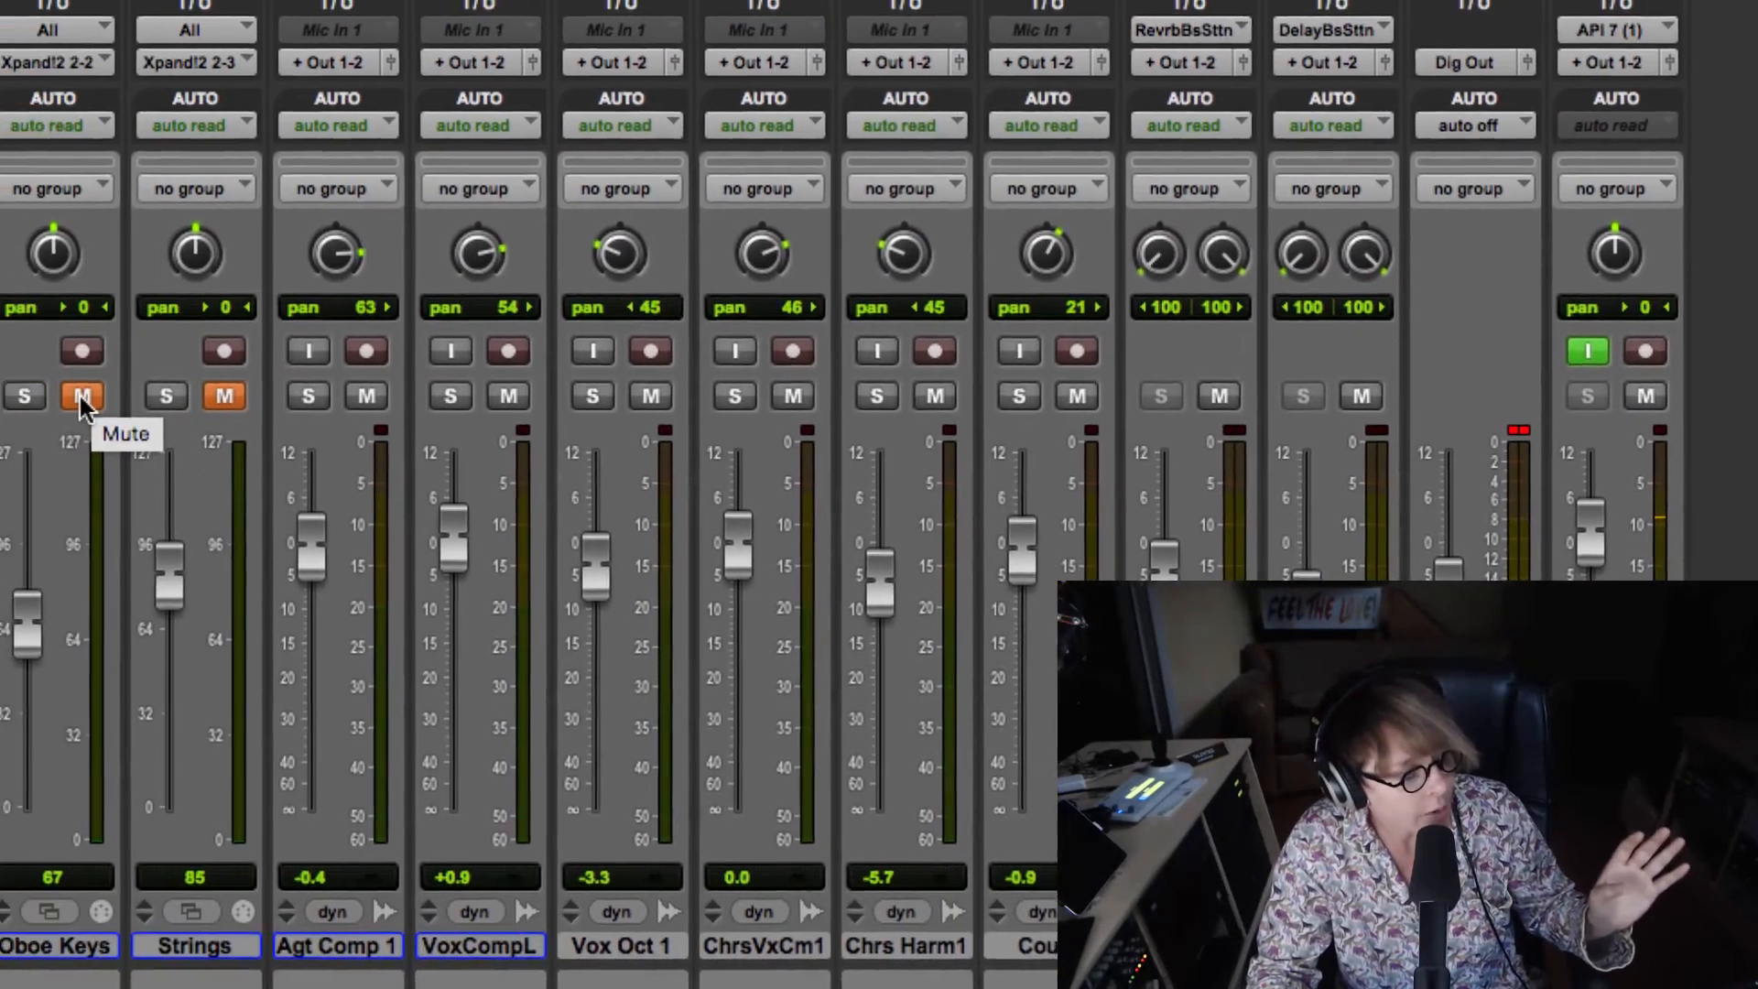
# - Unmute the Oboe Keys and Strings tracks in the Mix window and return to the Edit window
pyautogui.click(83, 392)
pyautogui.click(19, 387)
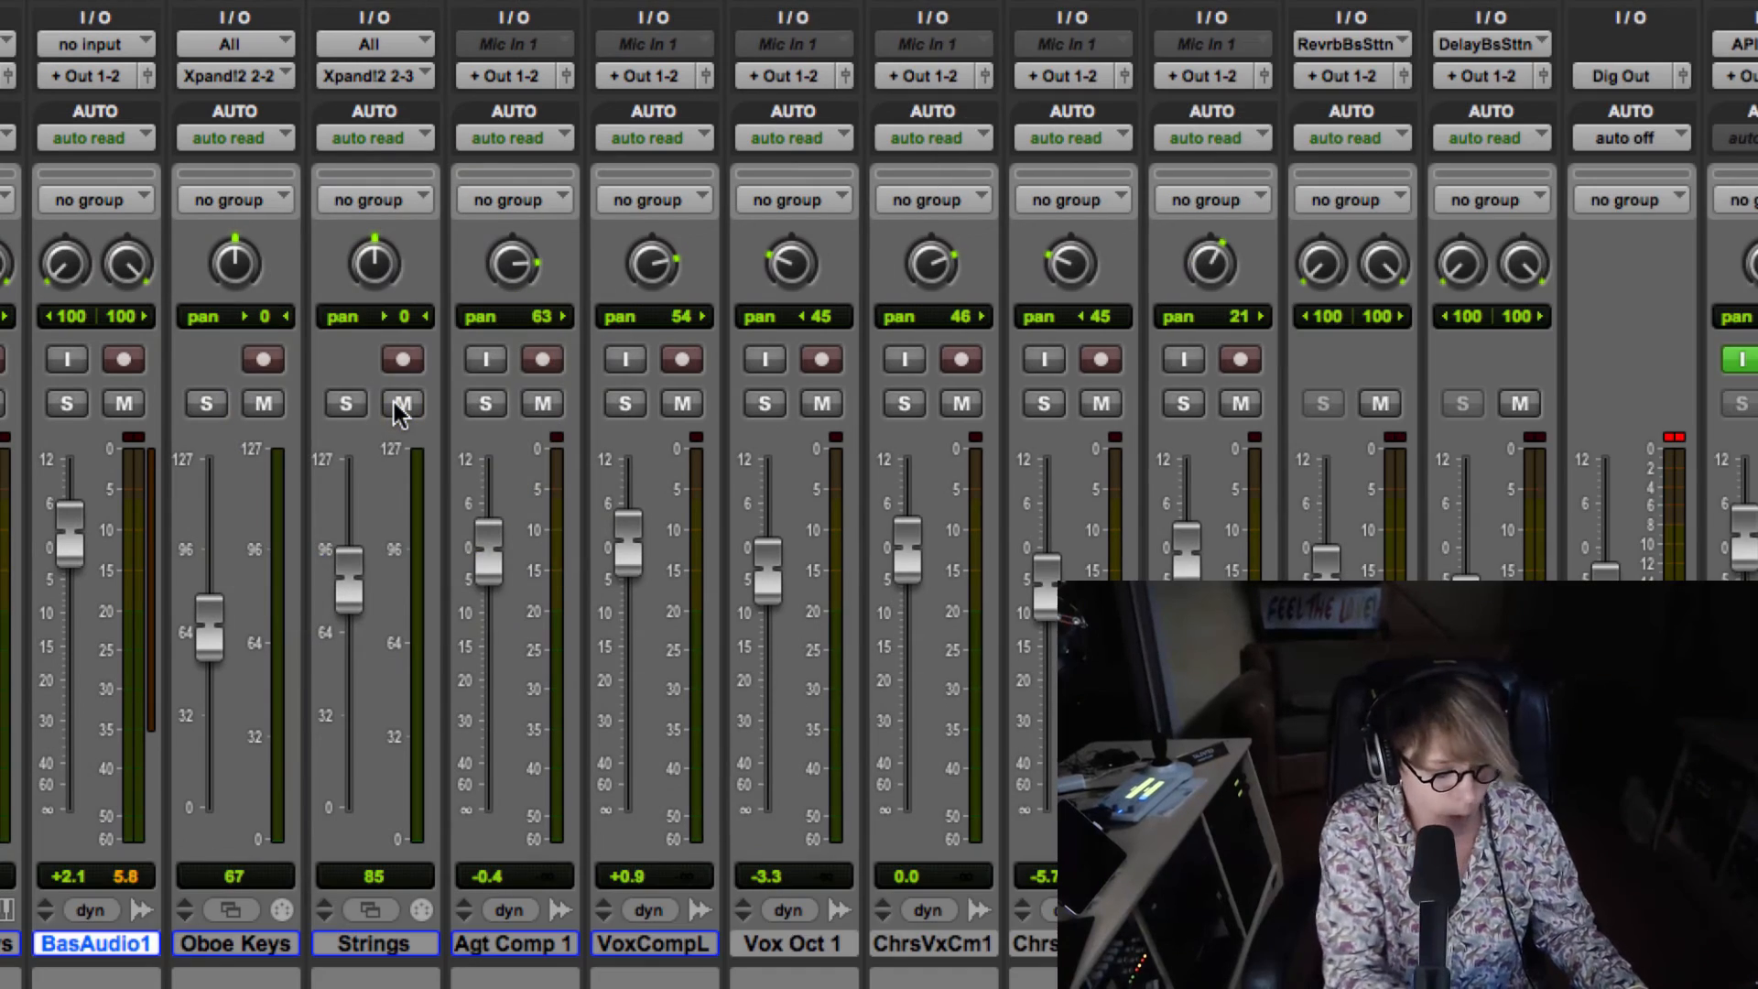
pyautogui.press('super+equal')
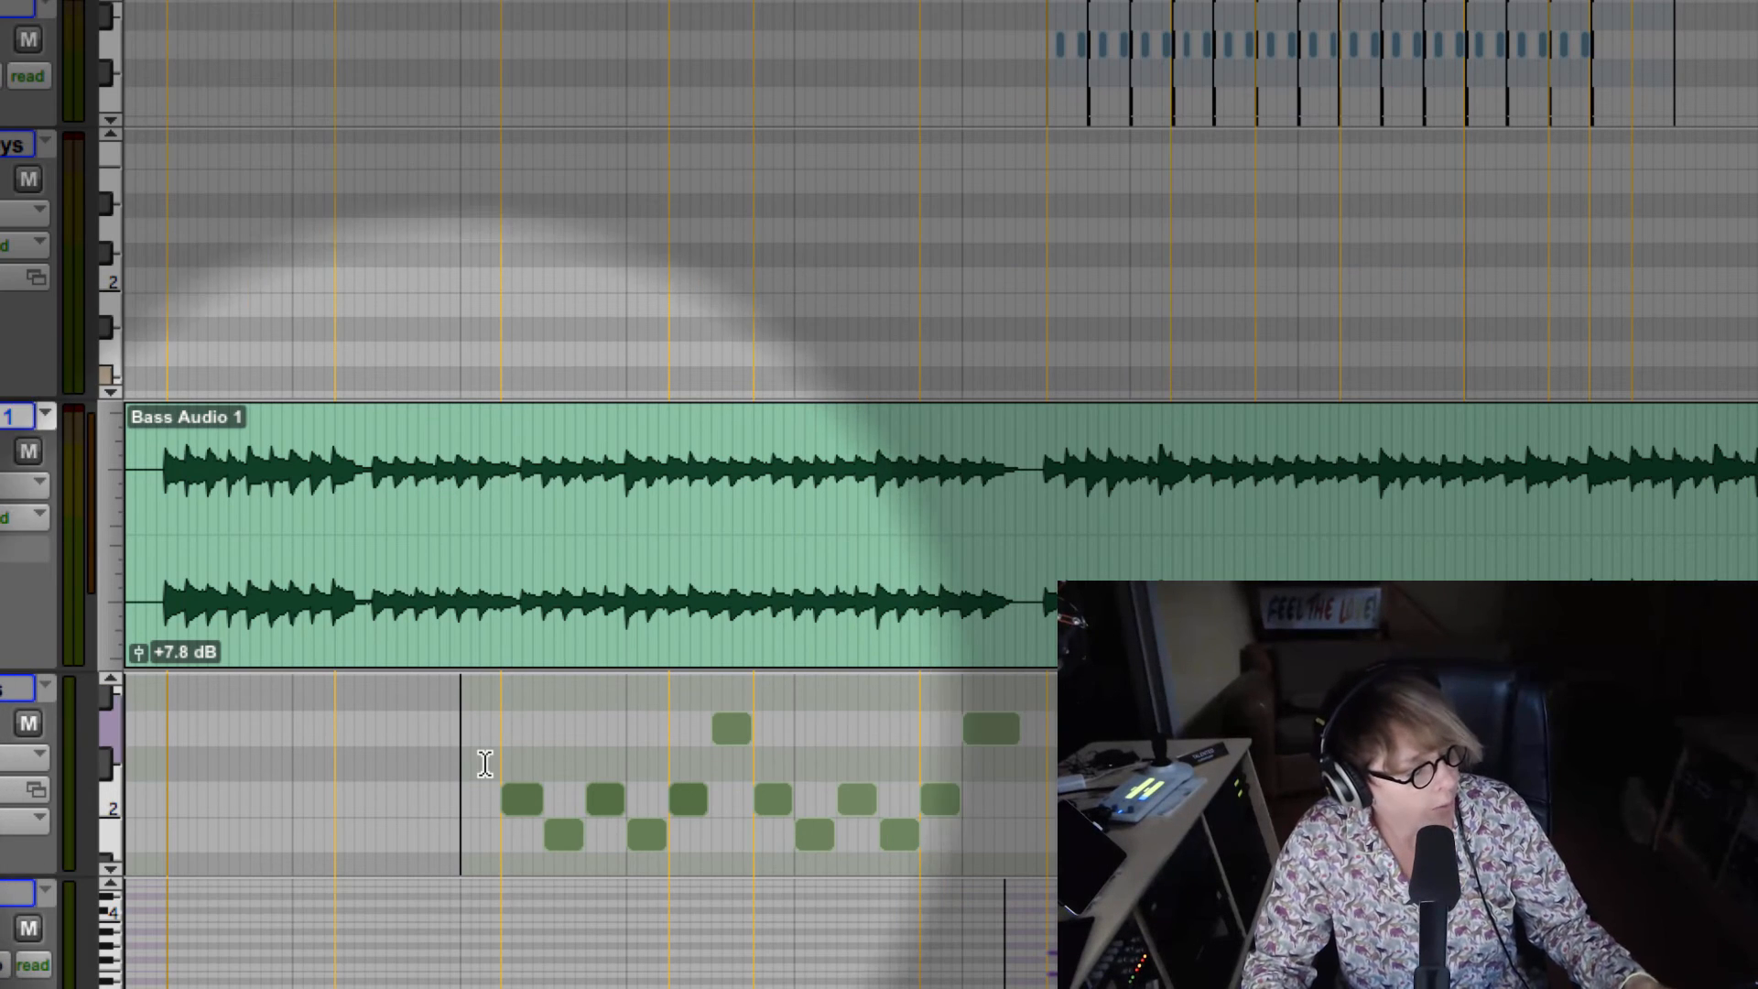
# - Play the session from just before the first Oboe Keys notes, and again from the end of that part into the chorus
pyautogui.click(469, 780)
pyautogui.press('space')
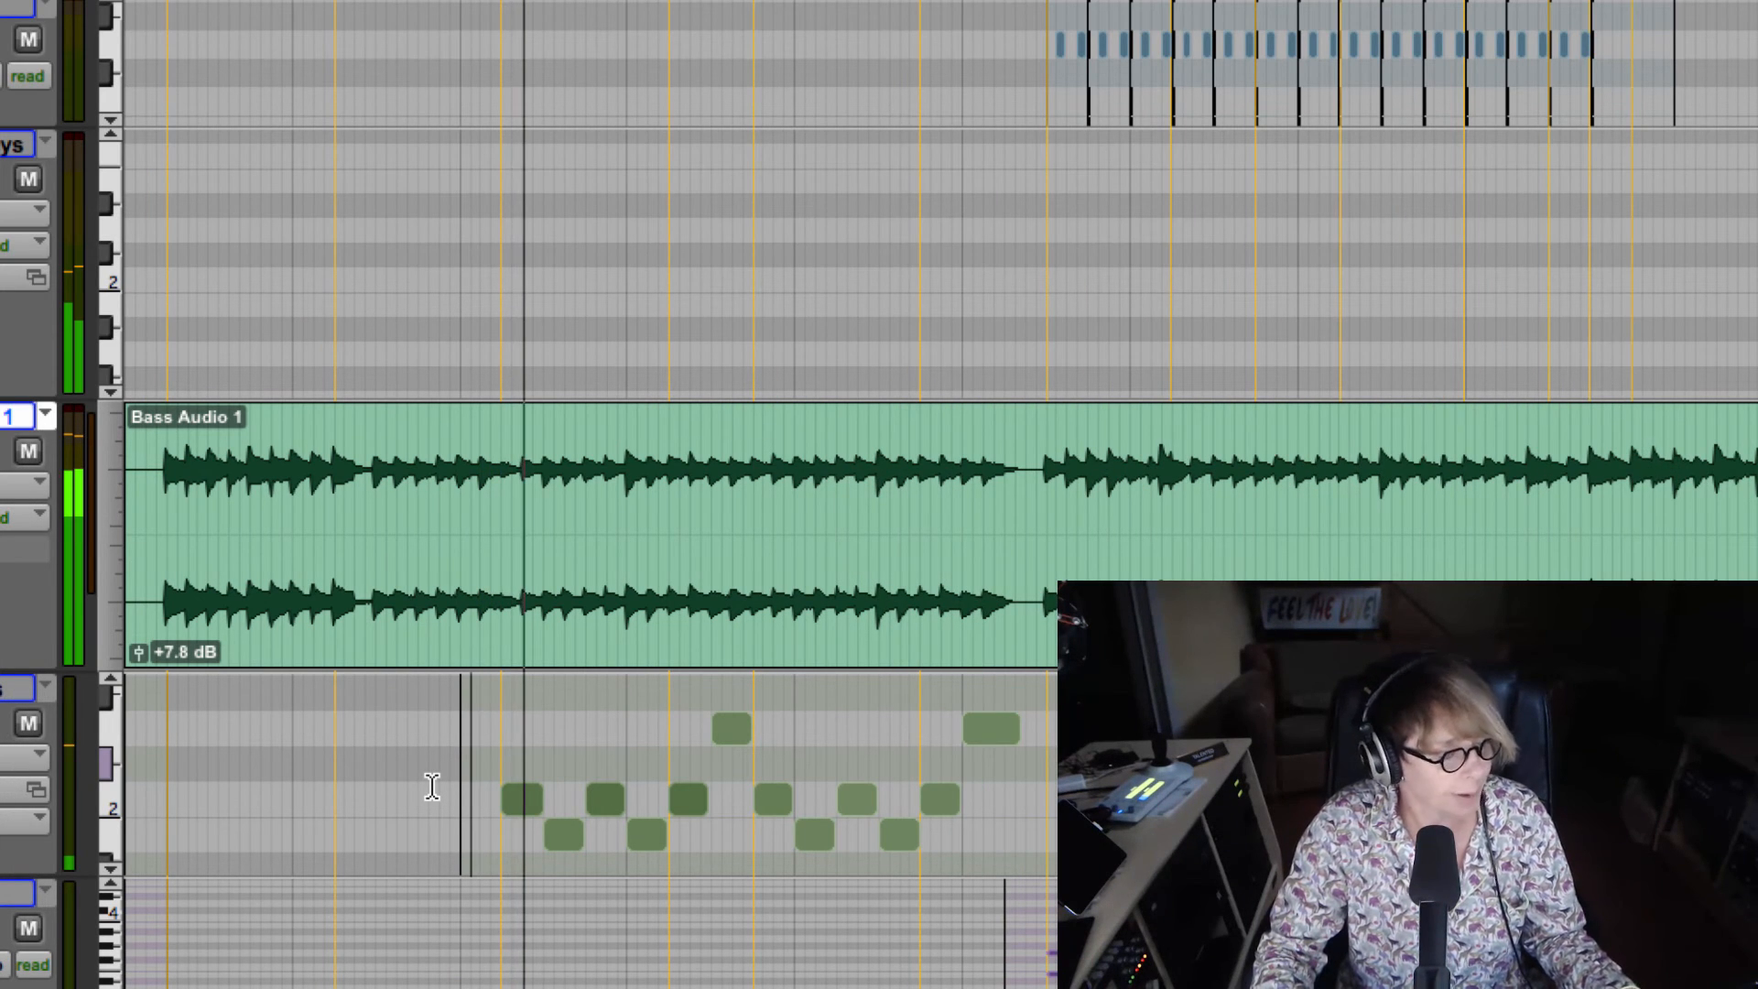
pyautogui.press('space')
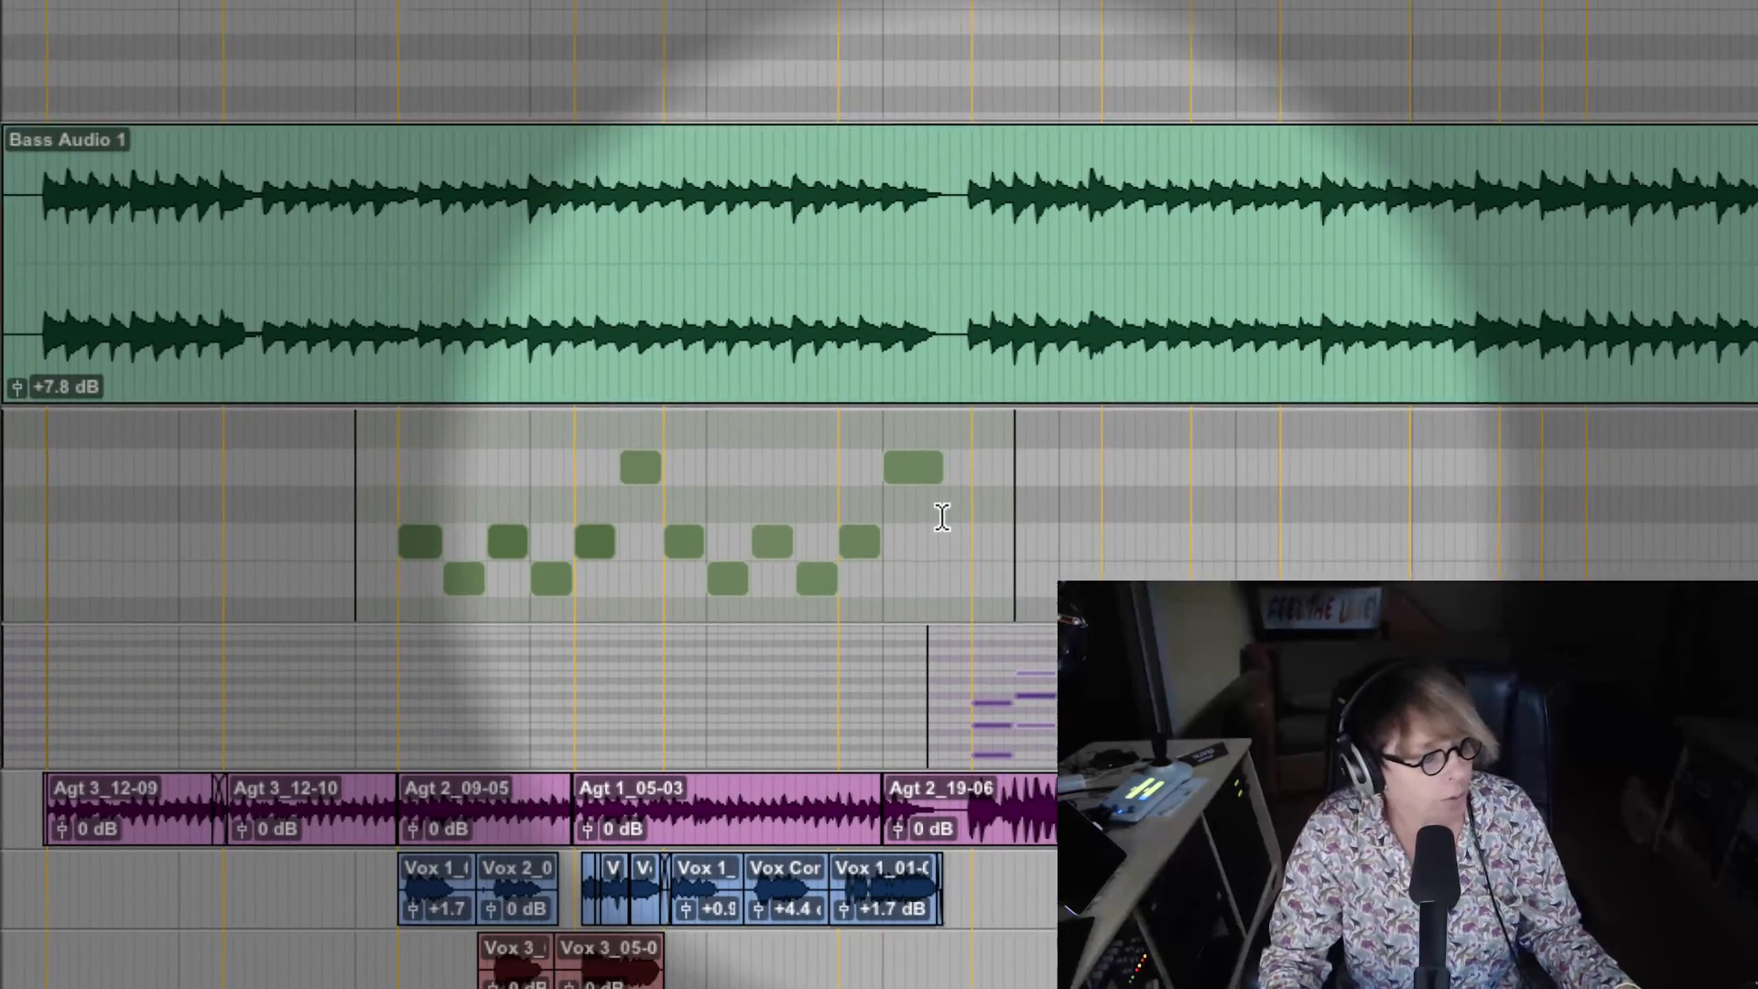
pyautogui.press('space')
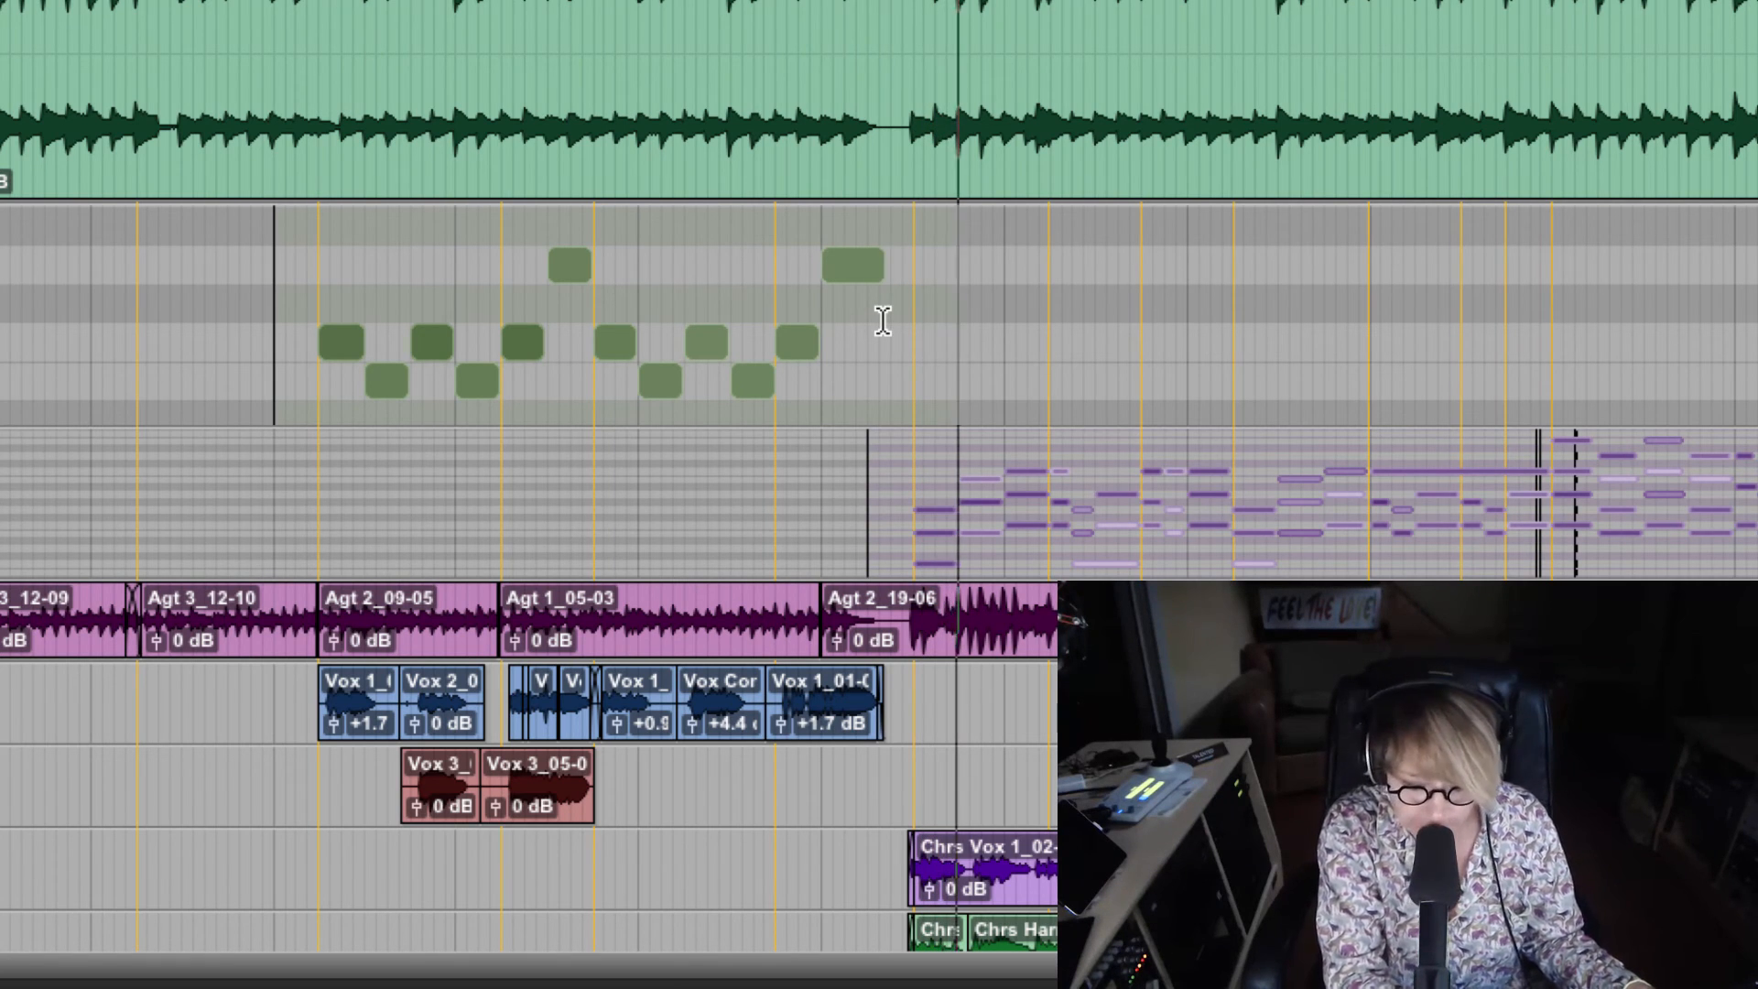
# - Check the Bass and Keys and Bass Audio 1 channel levels in the Mix window during playback and return to the Edit window
pyautogui.hotkey('ctrl', '=')
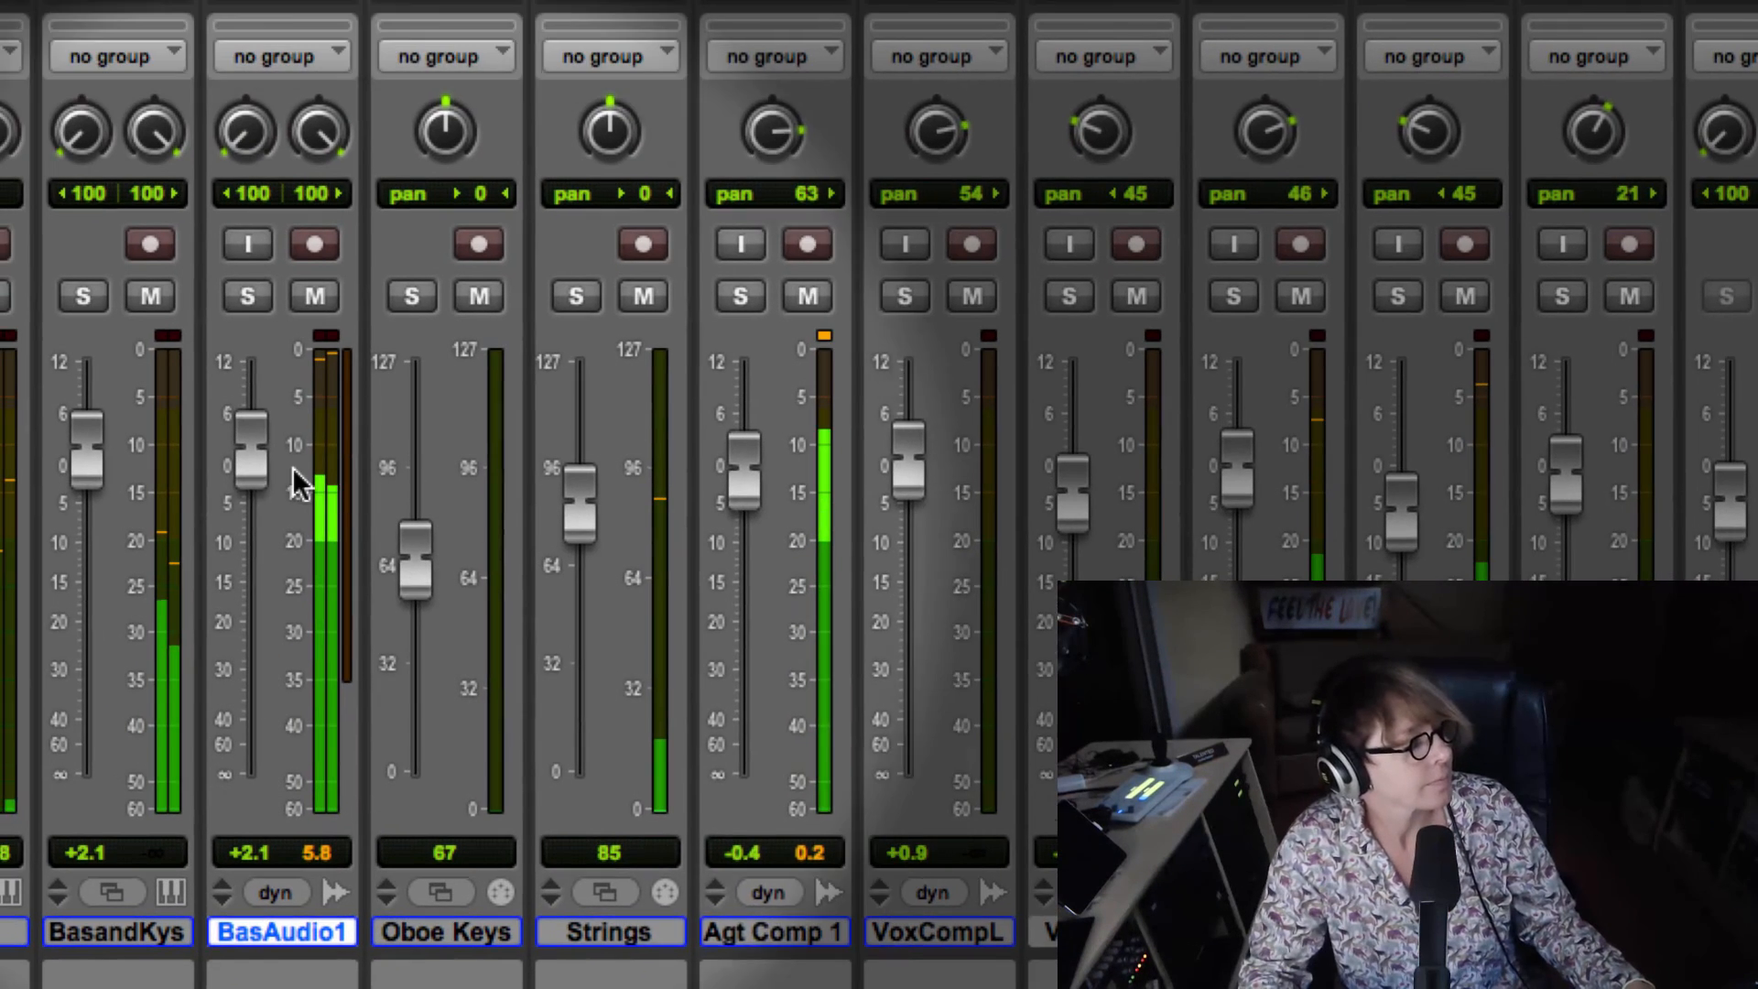
pyautogui.moveTo(101, 300); pyautogui.dragTo(101, 360)
pyautogui.moveTo(260, 520); pyautogui.dragTo(244, 514)
pyautogui.press('super+equal')
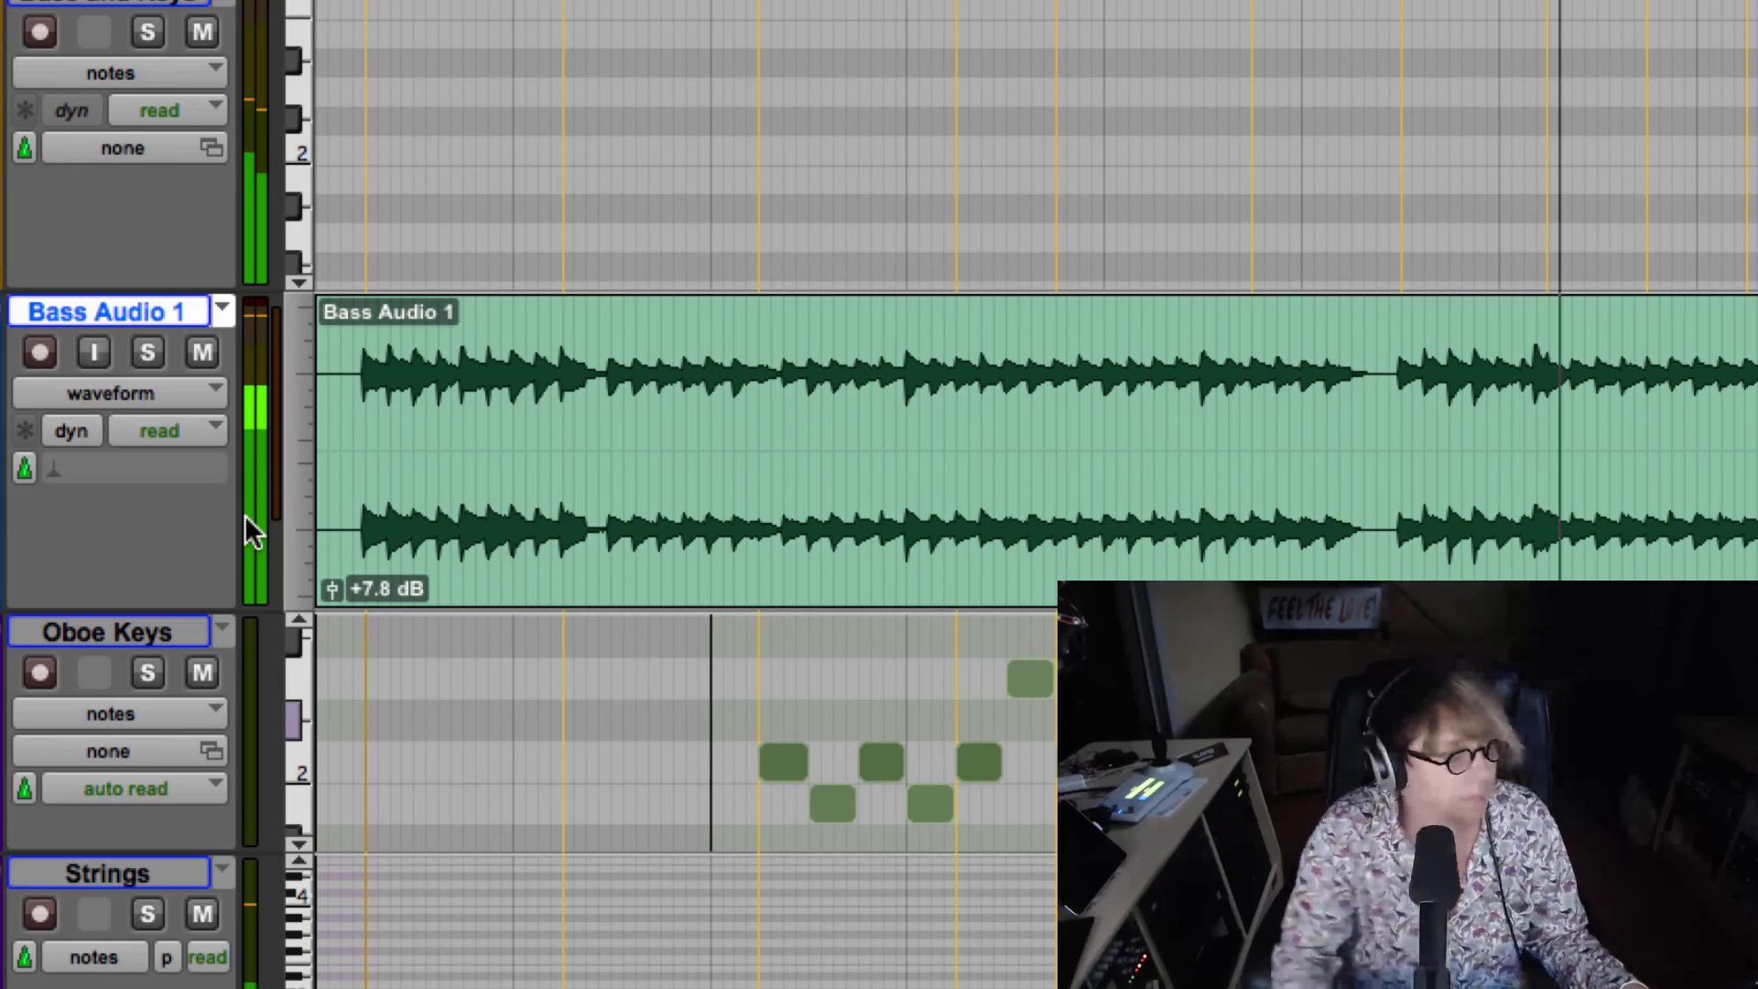